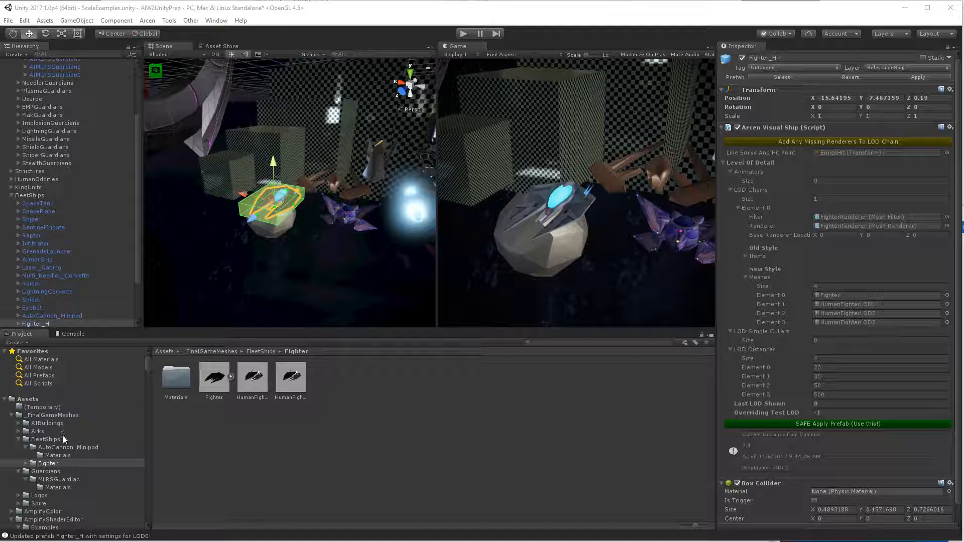
Collapse the AmplifyShaderEditor folder in the project's folder tree.
scroll(60, 502, down, 3)
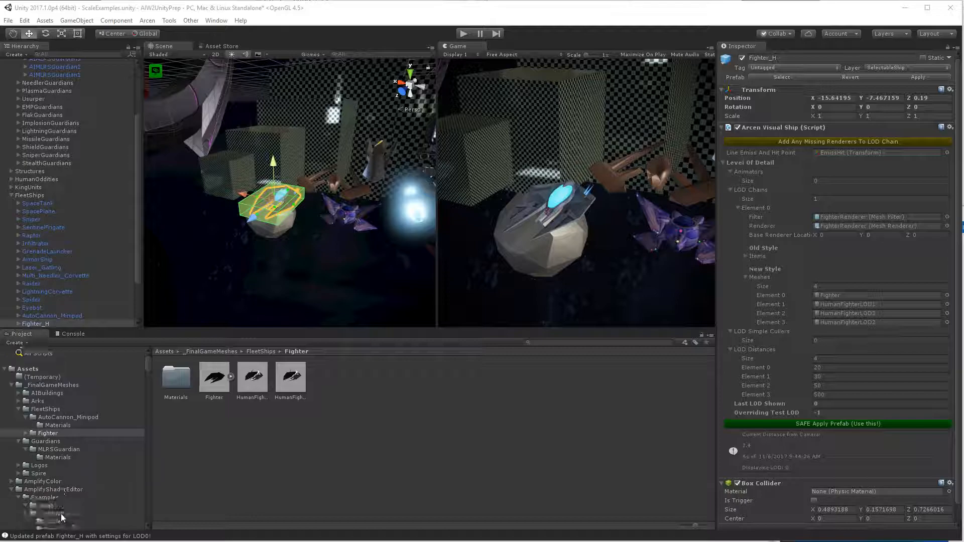
click(16, 490)
click(22, 490)
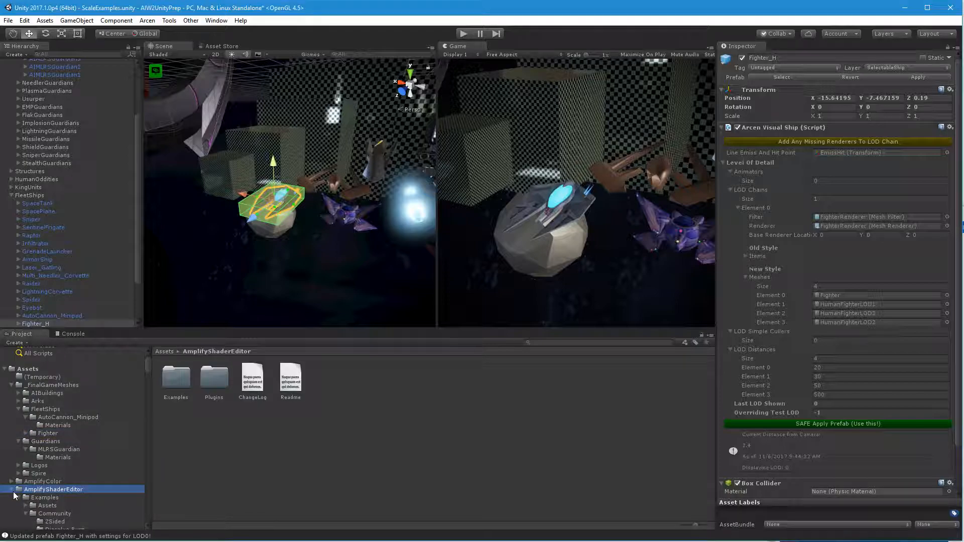
Delete the BasLOD2 and BasLOD3 materials from the A_Reusable folder of ArcenBundle.
scroll(50, 502, down, 3)
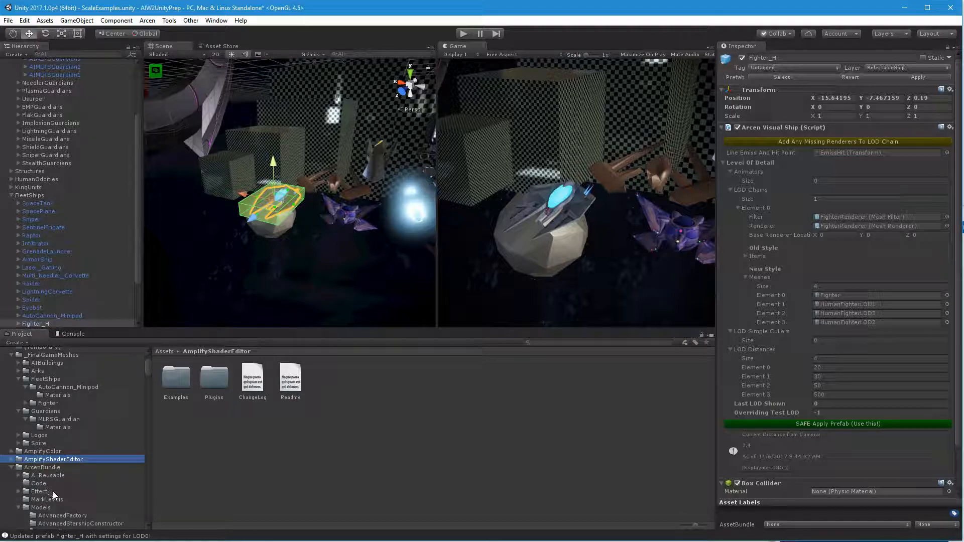
click(49, 476)
click(219, 391)
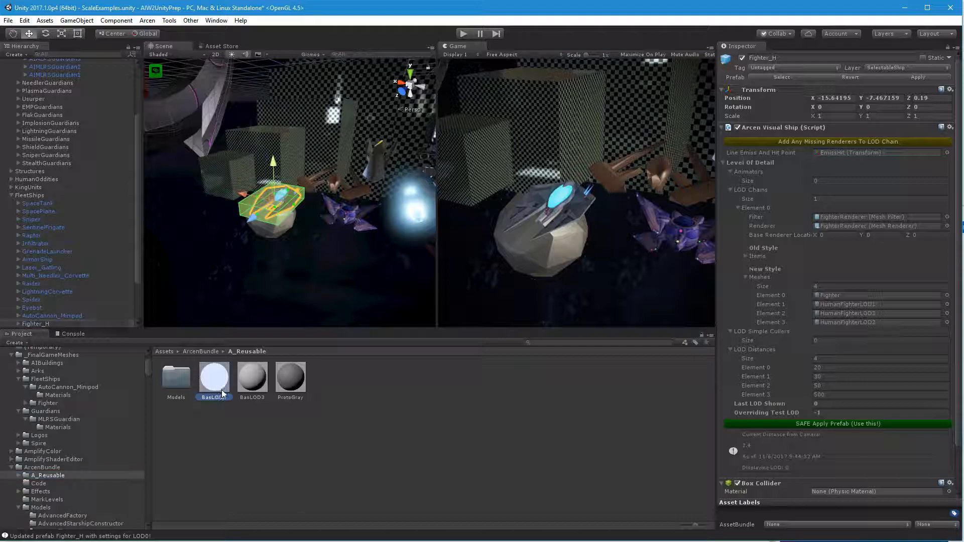
ctrl+click(260, 389)
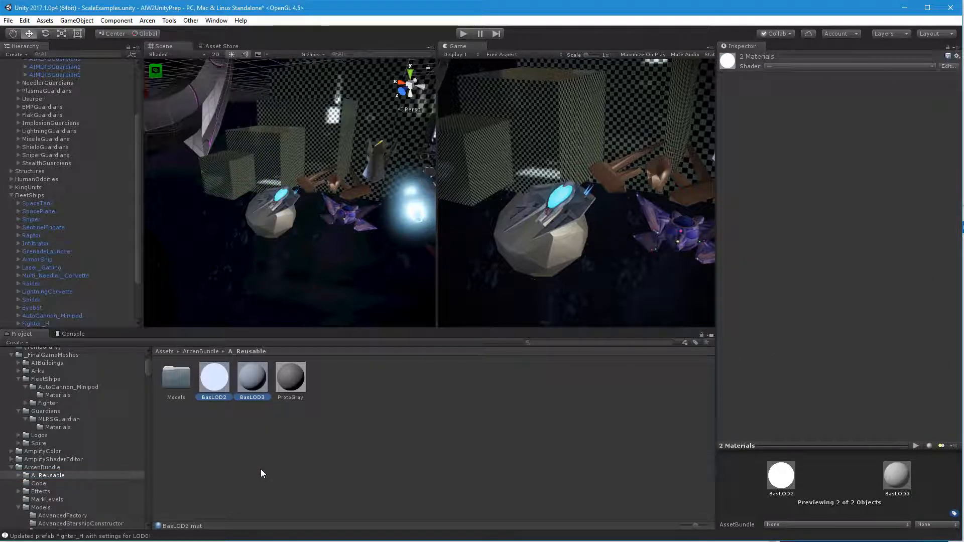
key(Delete)
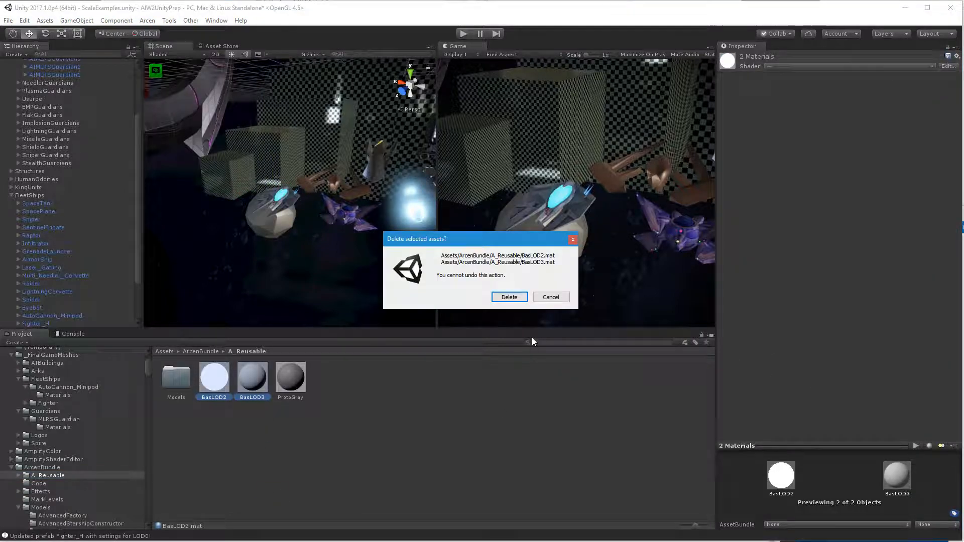
click(512, 300)
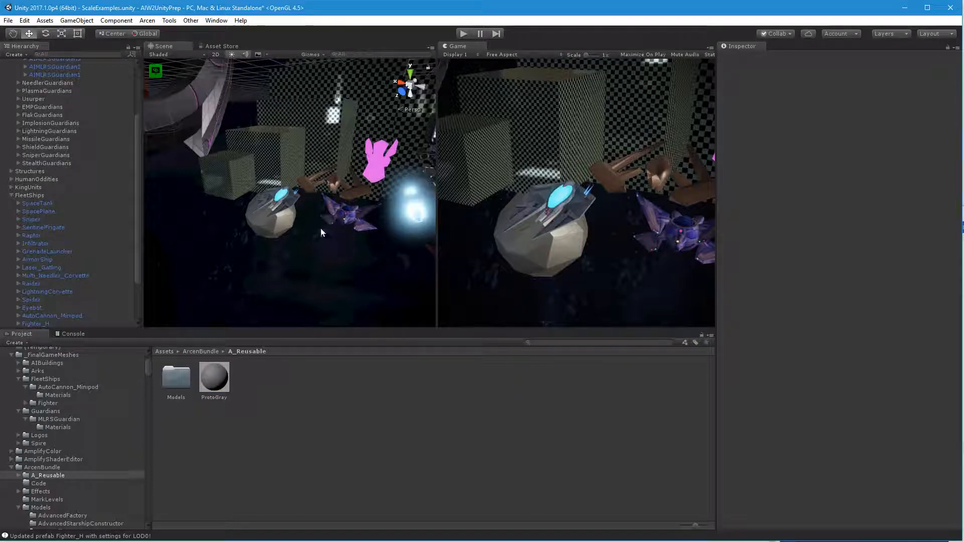
Assign the MissileCorvette material from the ship's Parts folder to the pink MissileCorvette, and add any missing renderers to its LOD chain.
click(379, 164)
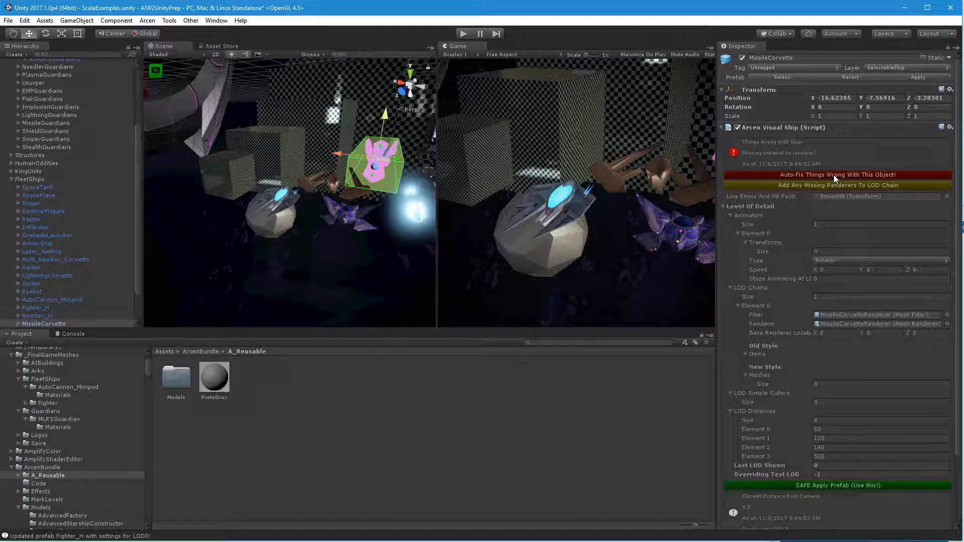
scroll(845, 331, down, 3)
scroll(797, 425, up, 3)
key(d)
right_drag(358, 223, 409, 278)
key(a)
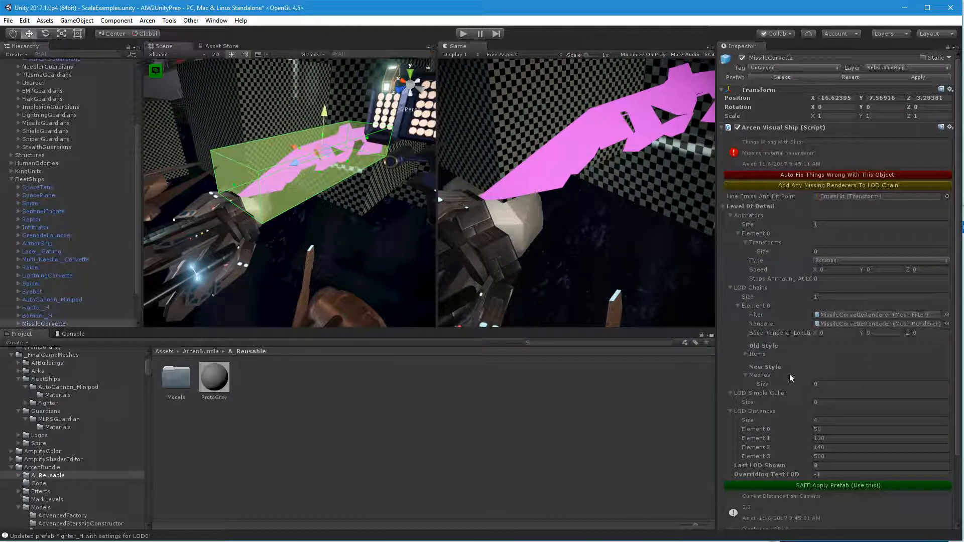
click(746, 356)
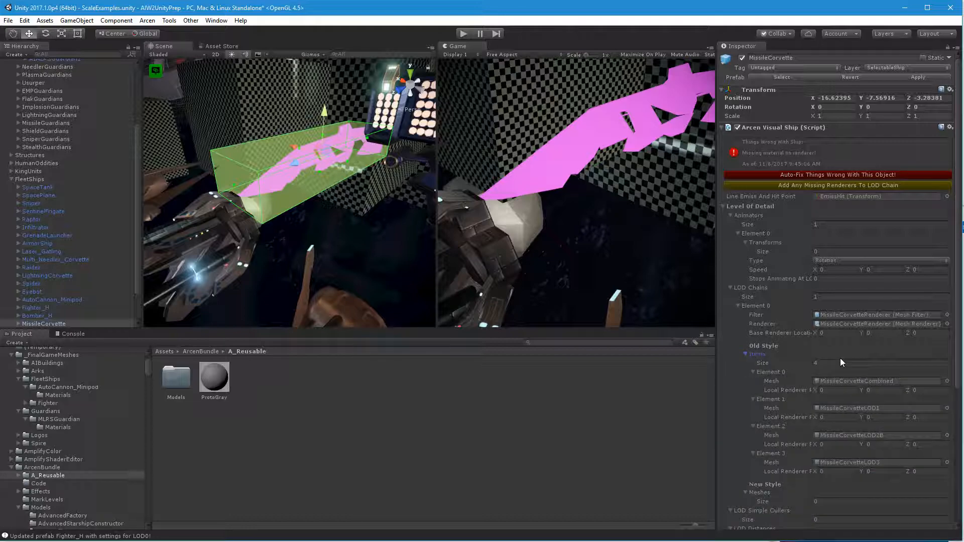
click(858, 382)
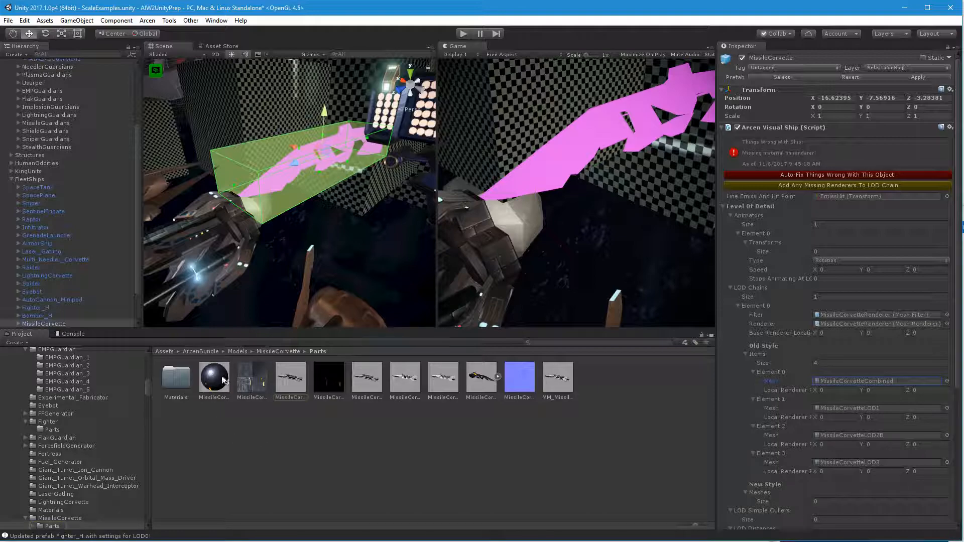
drag(220, 380, 278, 189)
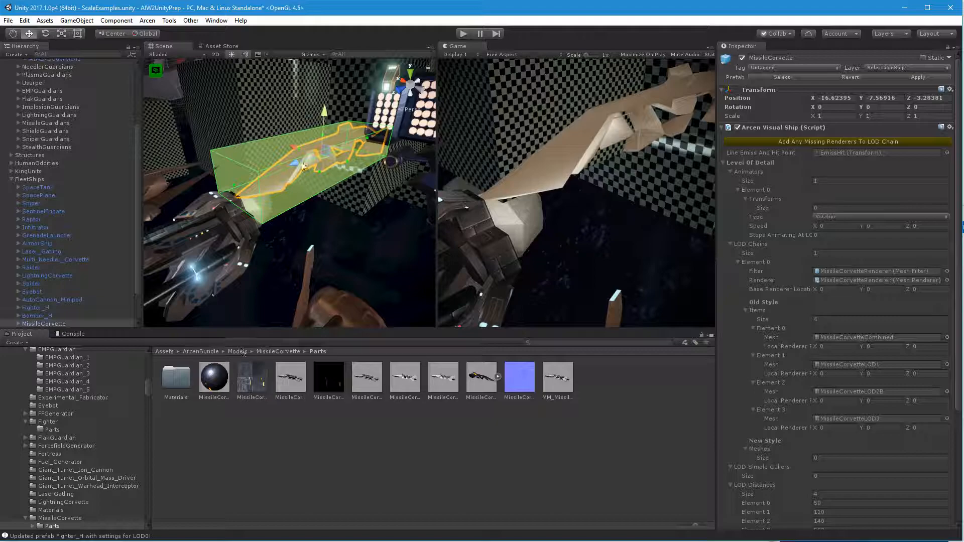
click(856, 142)
Try overriding the MissileCorvette's test LOD with 0, and restore the override to -1.
scroll(786, 359, down, 5)
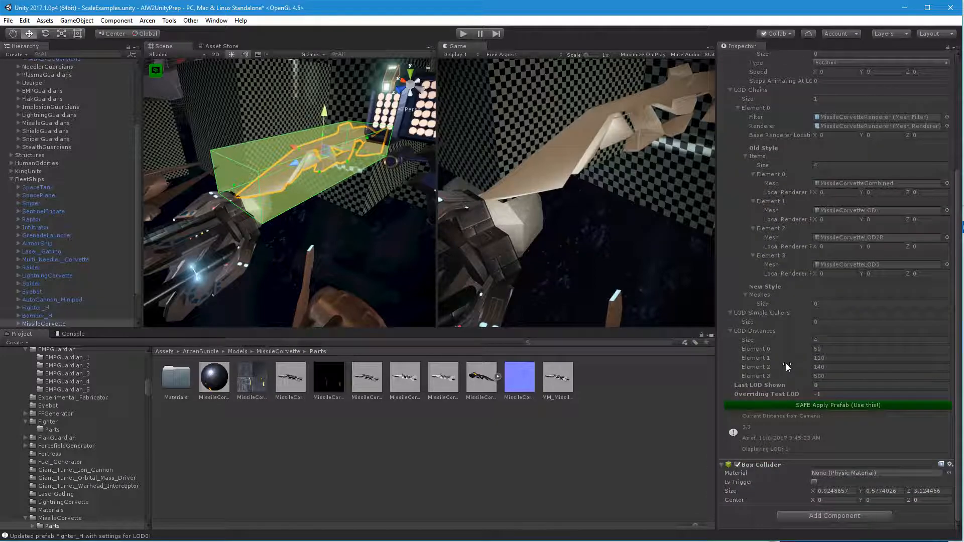
click(829, 386)
text(1)
key(BackSpace)
text(0)
click(845, 393)
text(0)
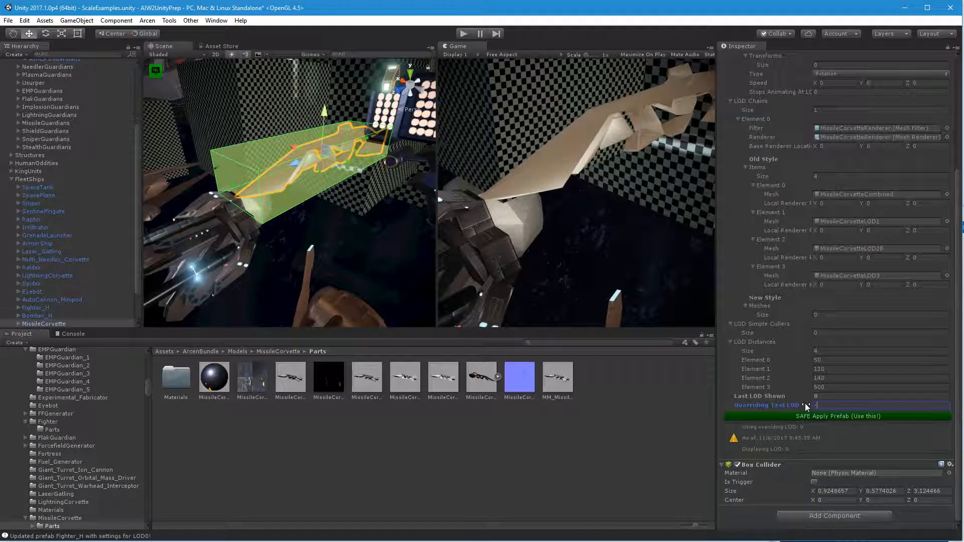
text(-1)
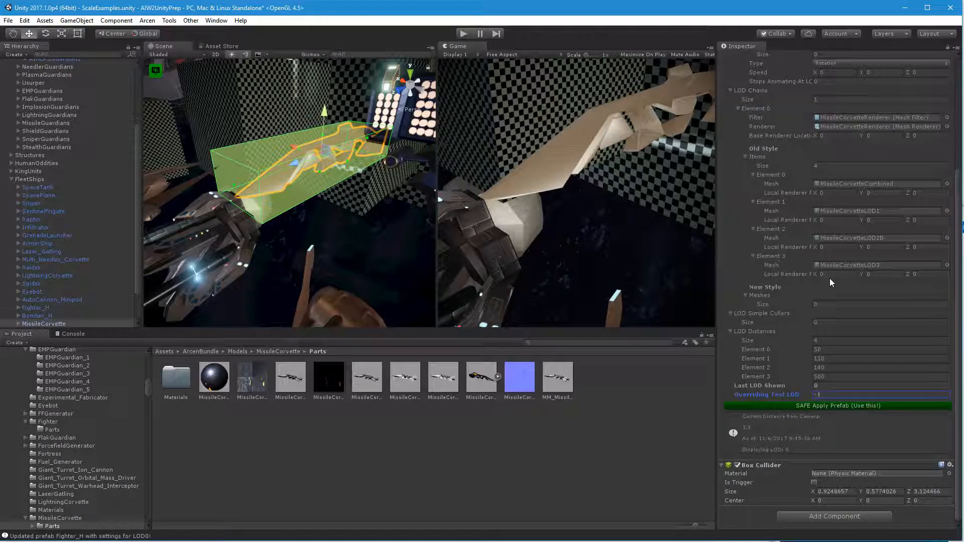
Set the MissileCorvetteRenderer's mesh filter to the MissileCorvetteCombined mesh and apply the change to the prefab.
scroll(830, 278, up, 4)
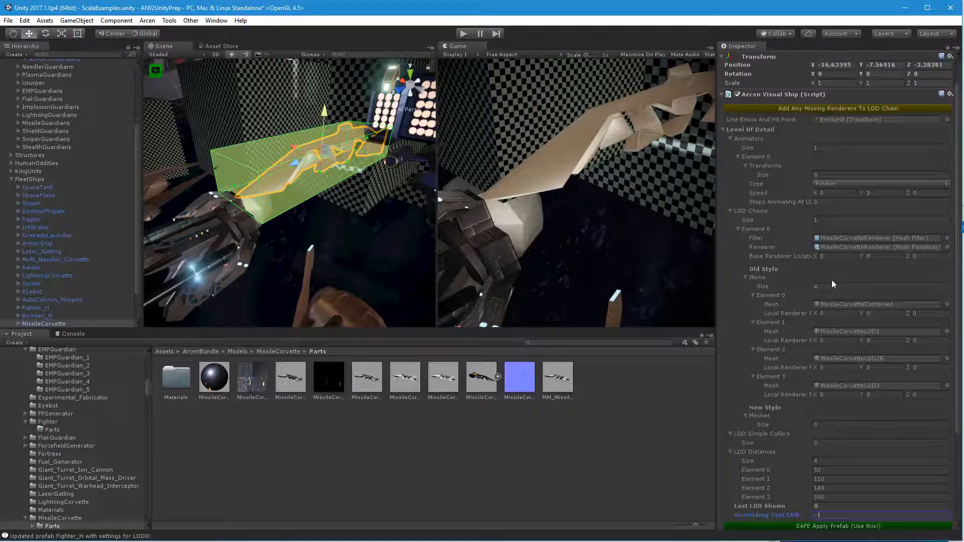
click(864, 304)
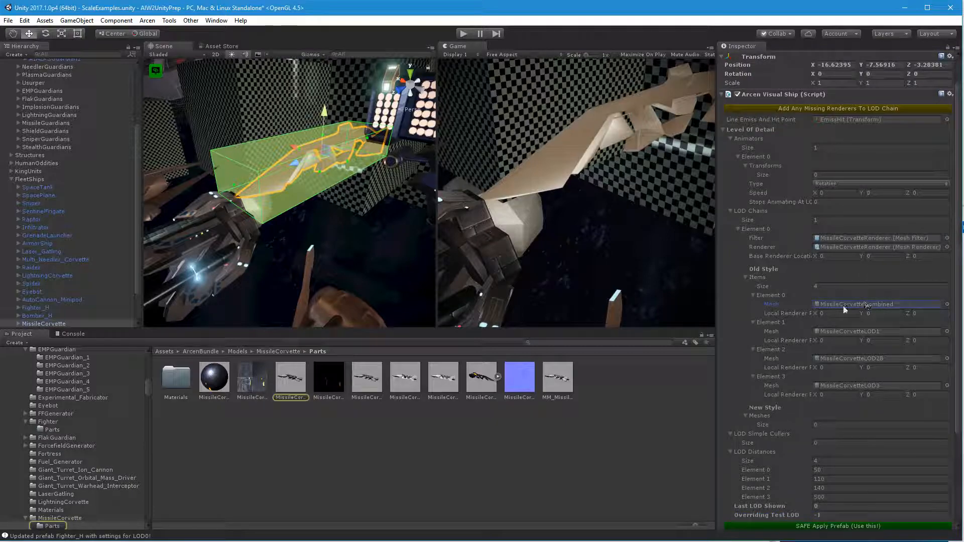
click(277, 181)
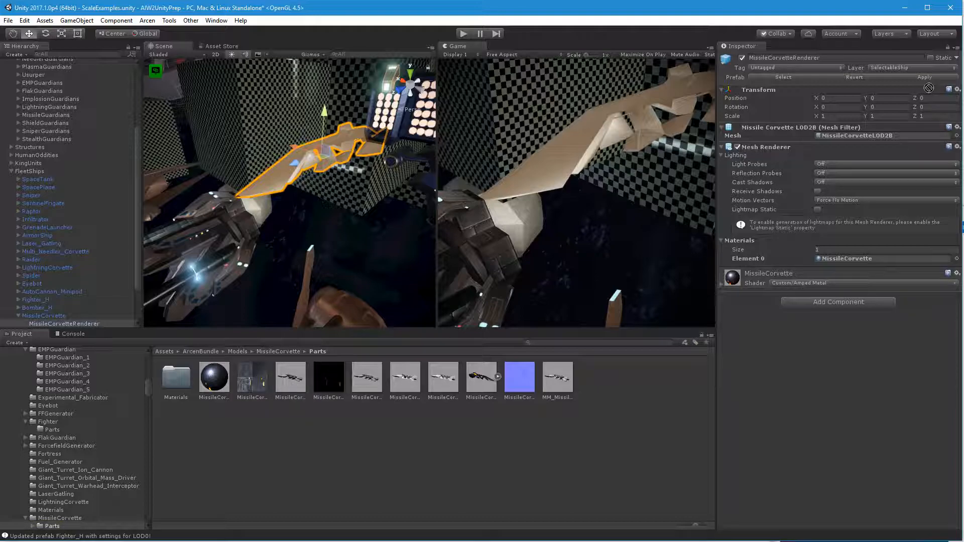
drag(877, 140, 878, 137)
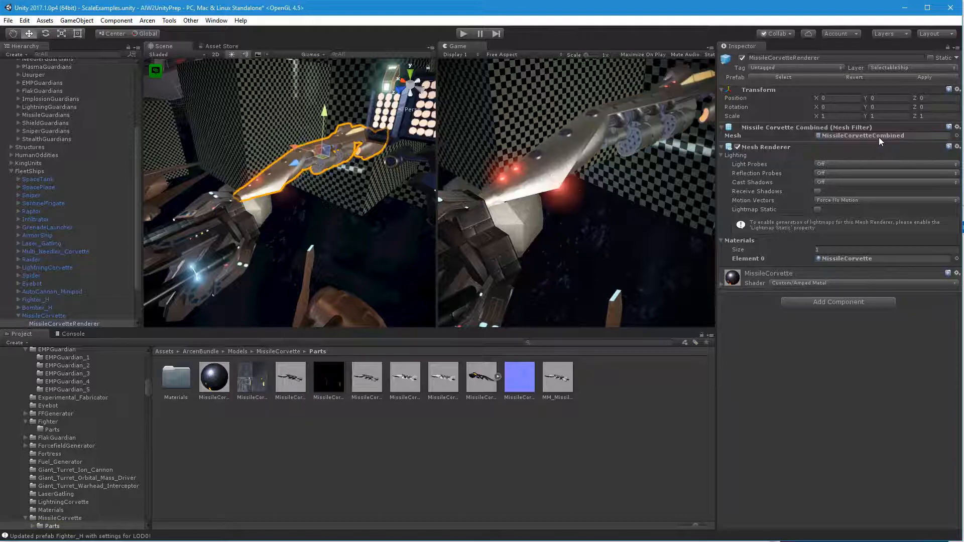
click(926, 78)
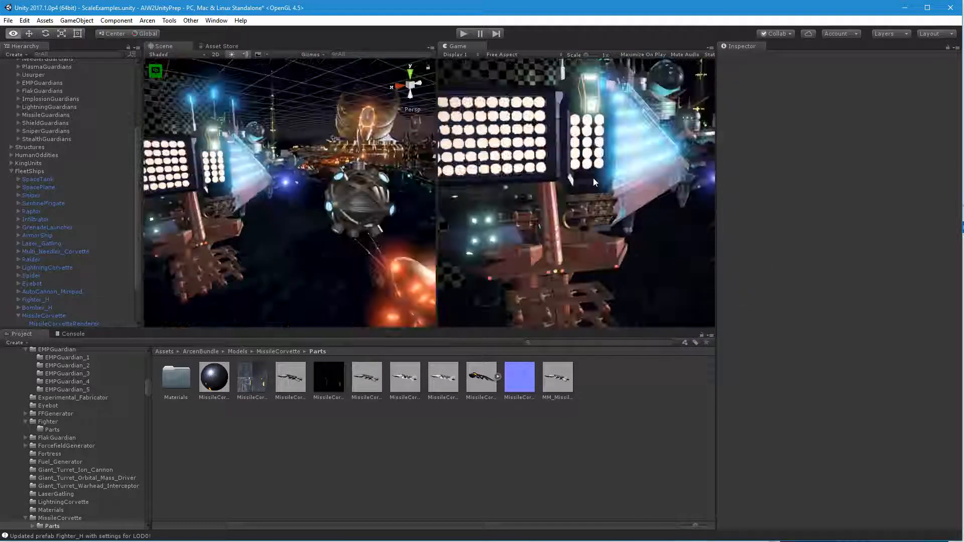
Select the Bomber_H ship, locate its filter and renderer objects, and run the safe prefab apply on it.
right_drag(593, 179, 345, 270)
click(345, 256)
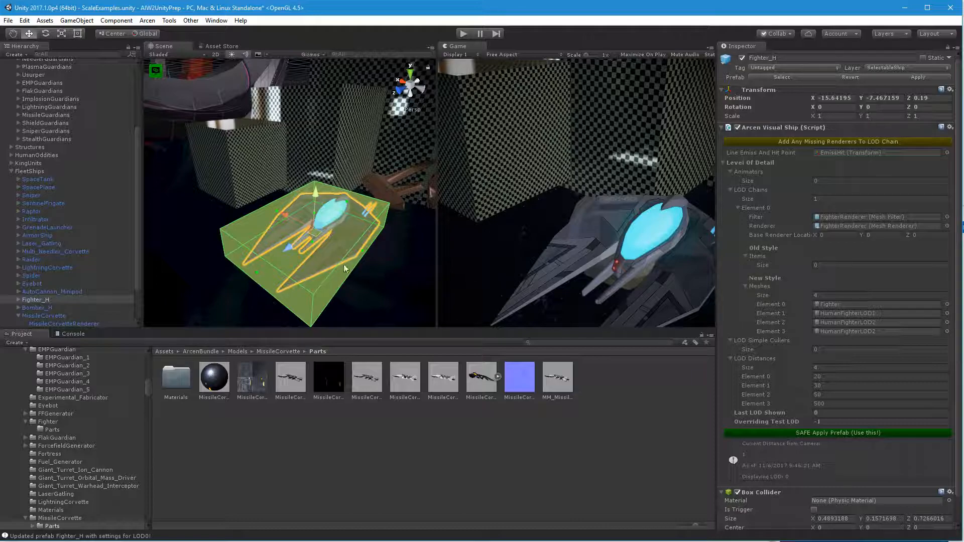
click(366, 192)
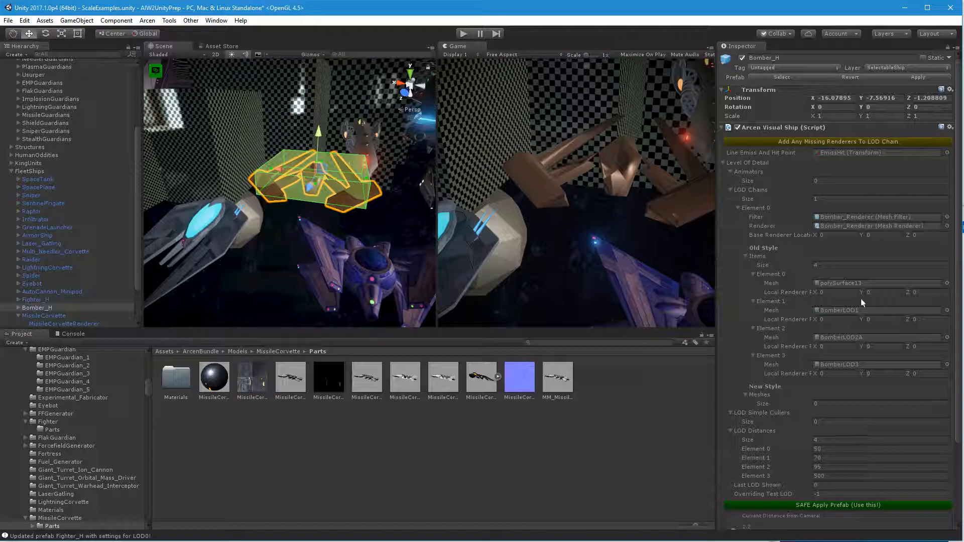
click(864, 217)
click(865, 227)
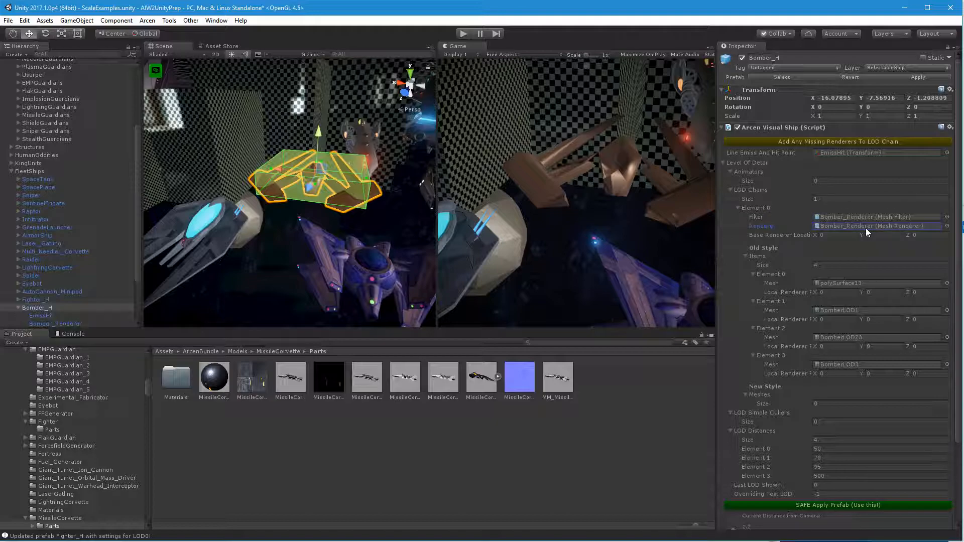
click(854, 505)
Set the Bomber_Renderer's mesh filter to the polySurface13 mesh and apply the change to the prefab.
click(871, 283)
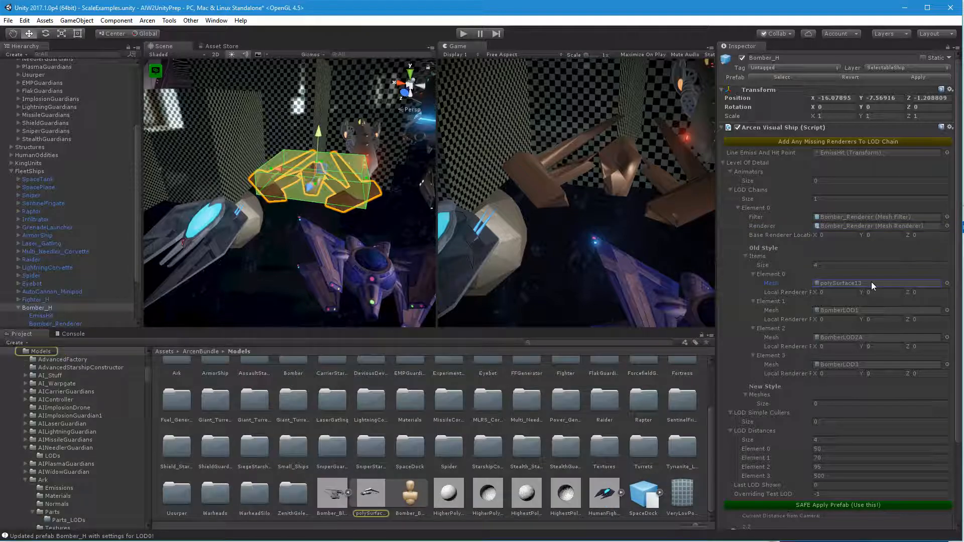
click(875, 216)
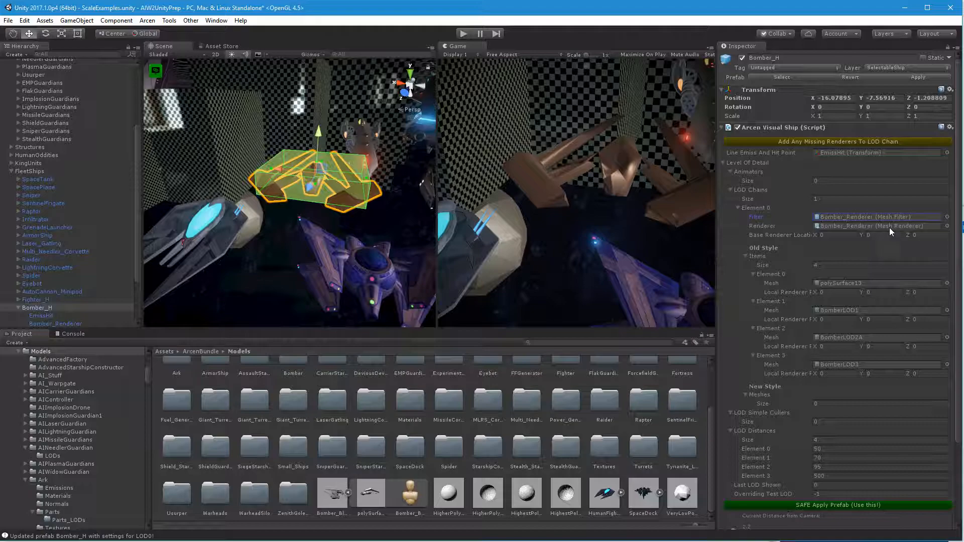
double_click(889, 227)
drag(371, 495, 851, 136)
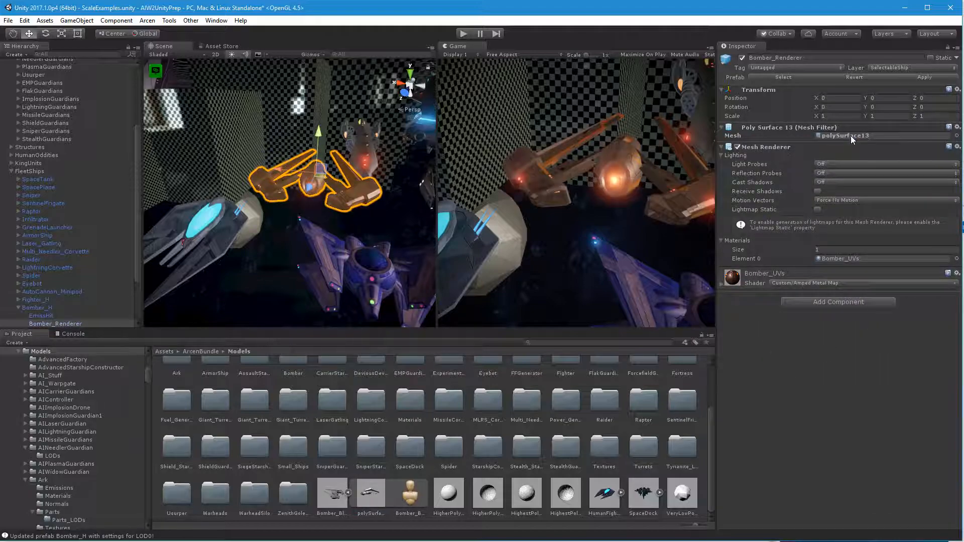
click(929, 77)
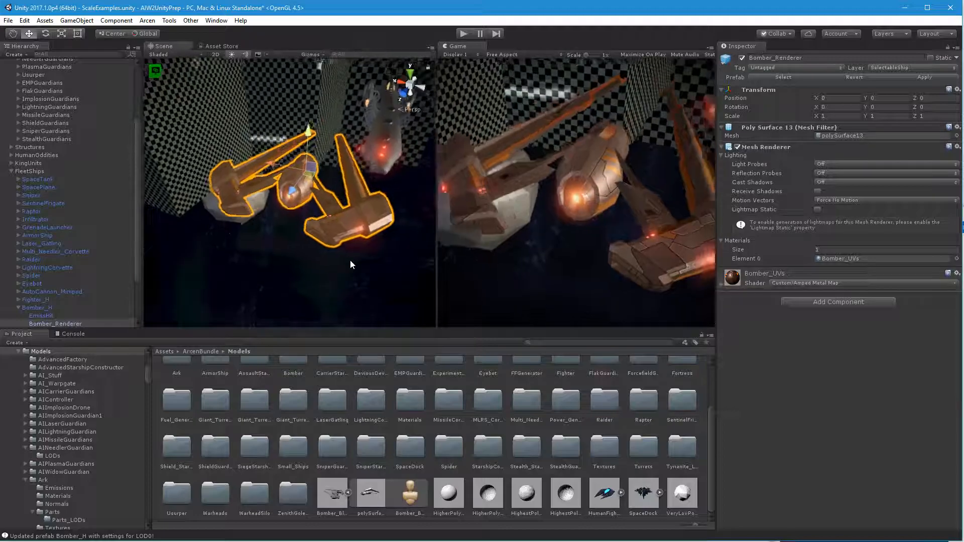
Examine the Bomber_H ship up close together with its LOD meshes and distances, comparing it with the neighbouring fleet ships.
click(315, 200)
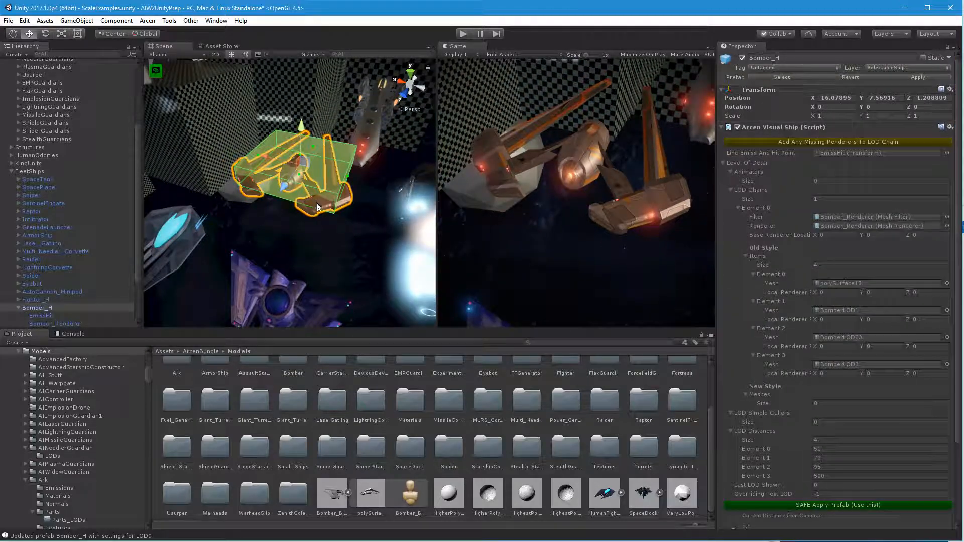
scroll(764, 430, down, 5)
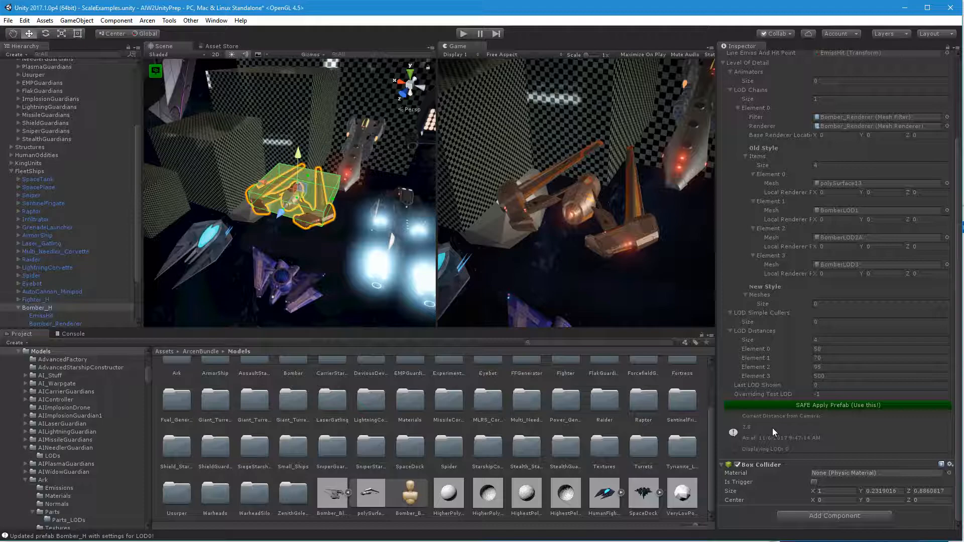
key(alt+Tab)
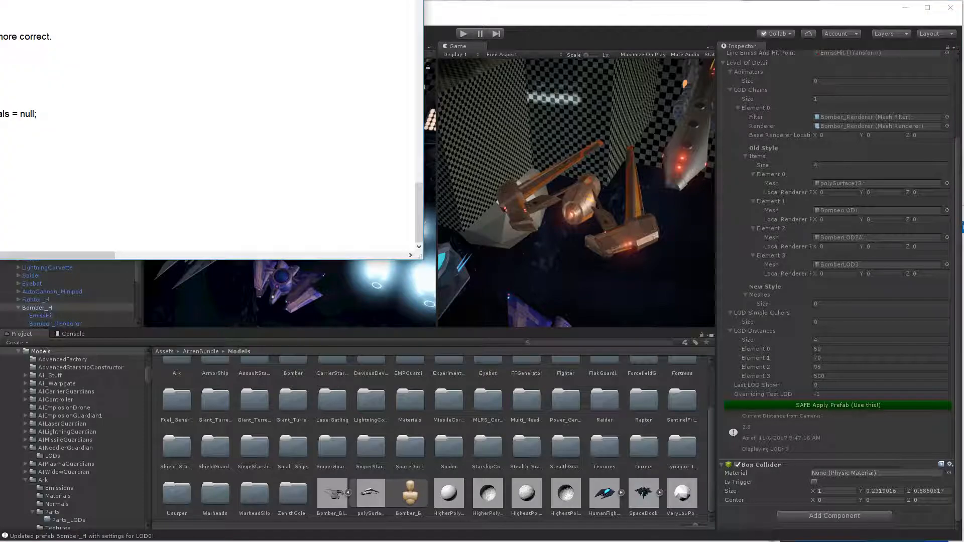
scroll(40, 240, down, 1)
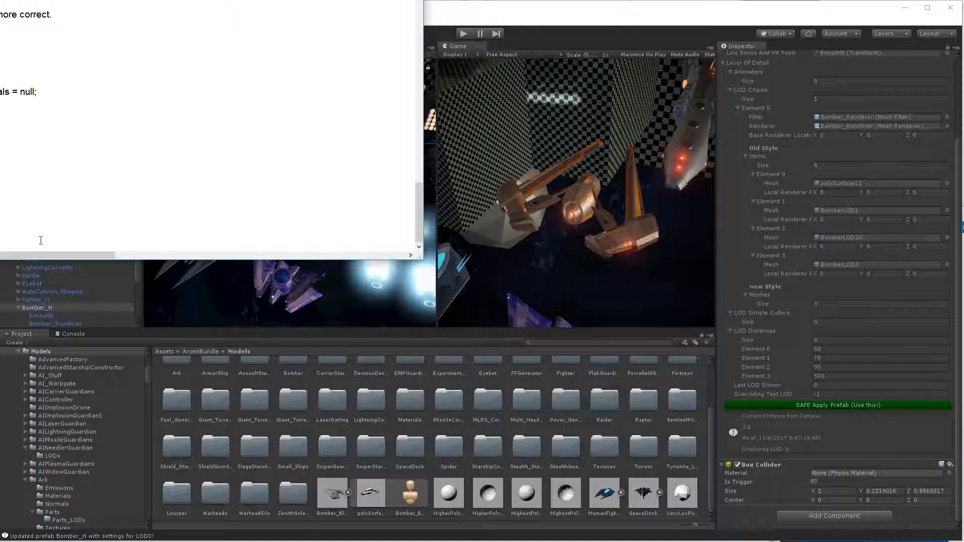
click(657, 16)
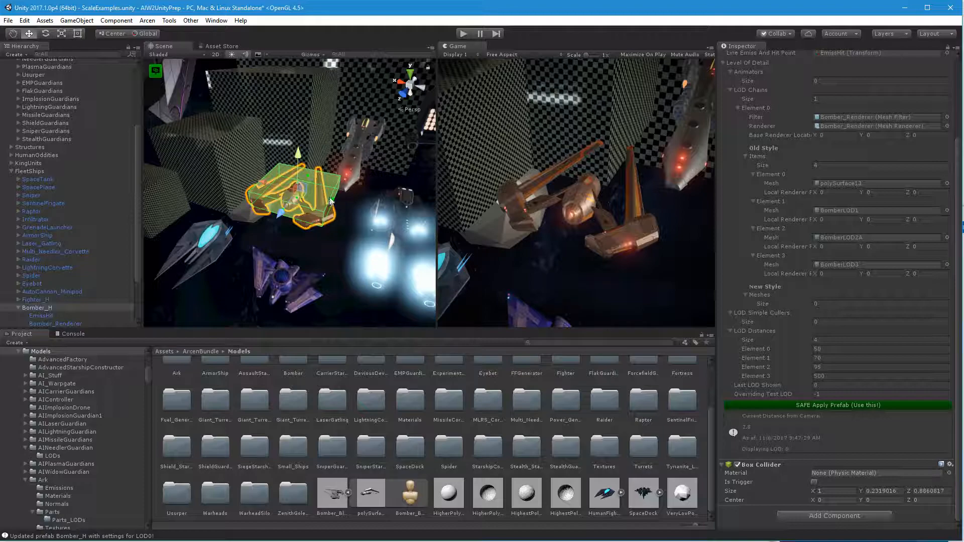
right_drag(347, 208, 350, 202)
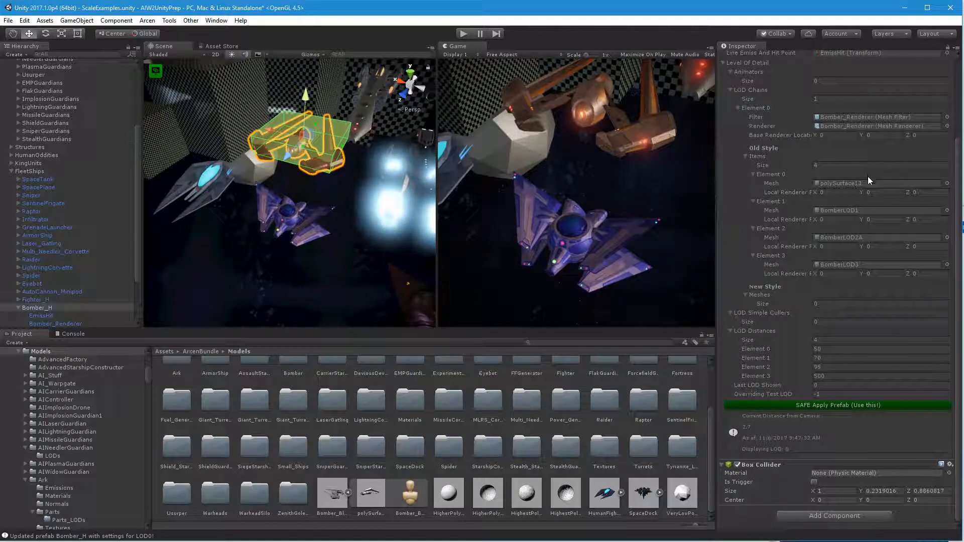
key(w)
right_drag(599, 189, 609, 186)
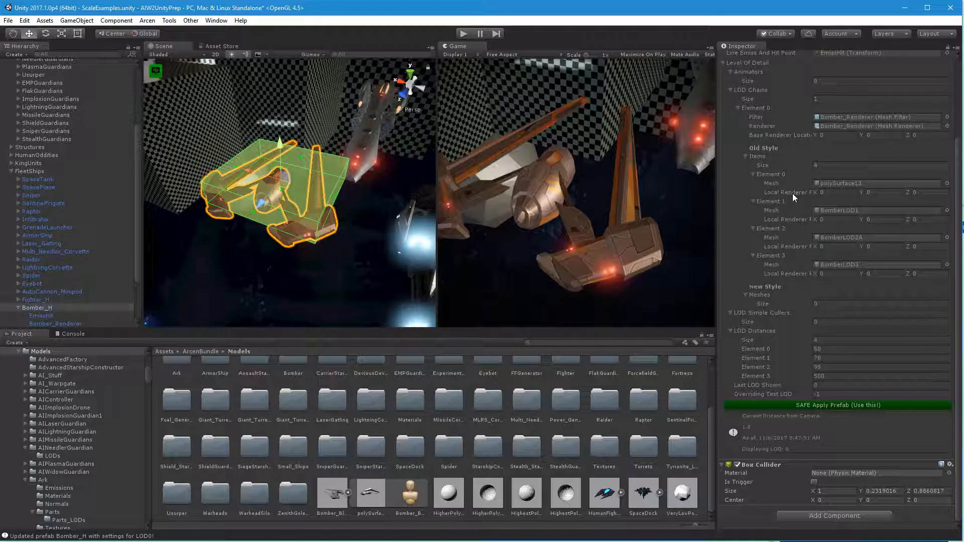
drag(708, 177, 740, 183)
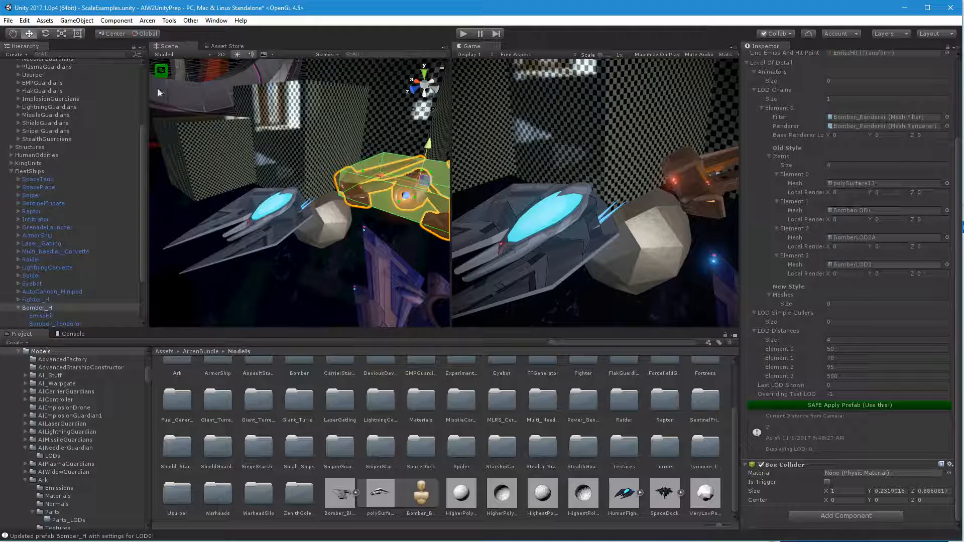
click(191, 21)
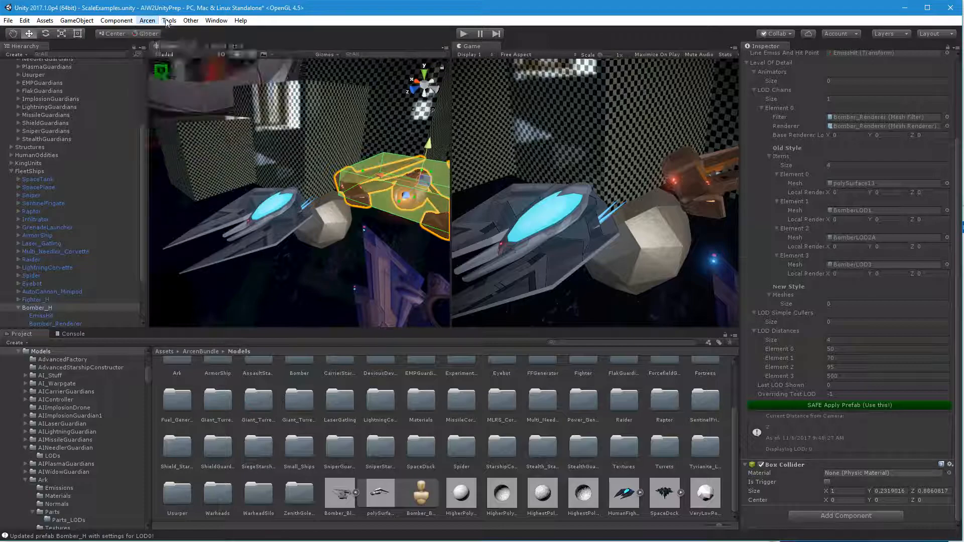
mouse_move(170, 23)
mouse_move(189, 45)
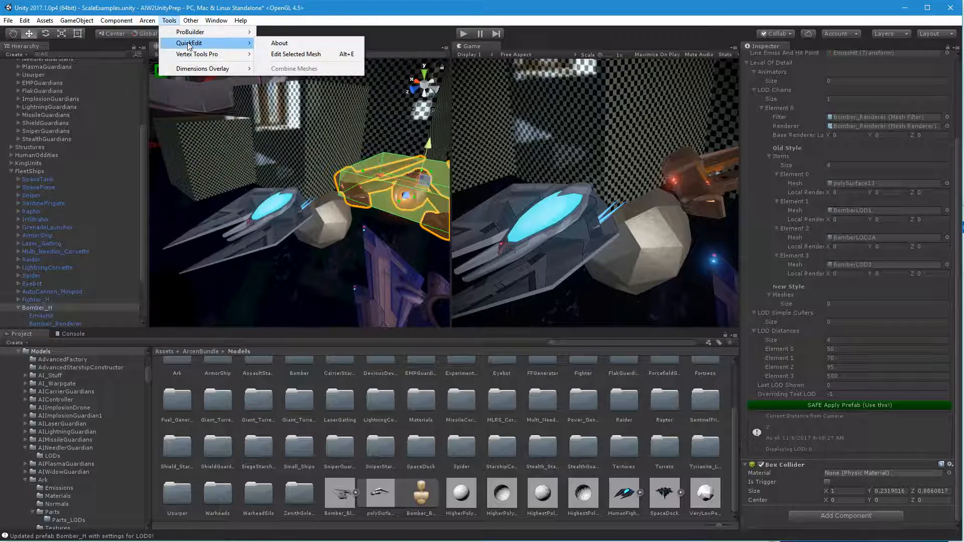
mouse_move(202, 25)
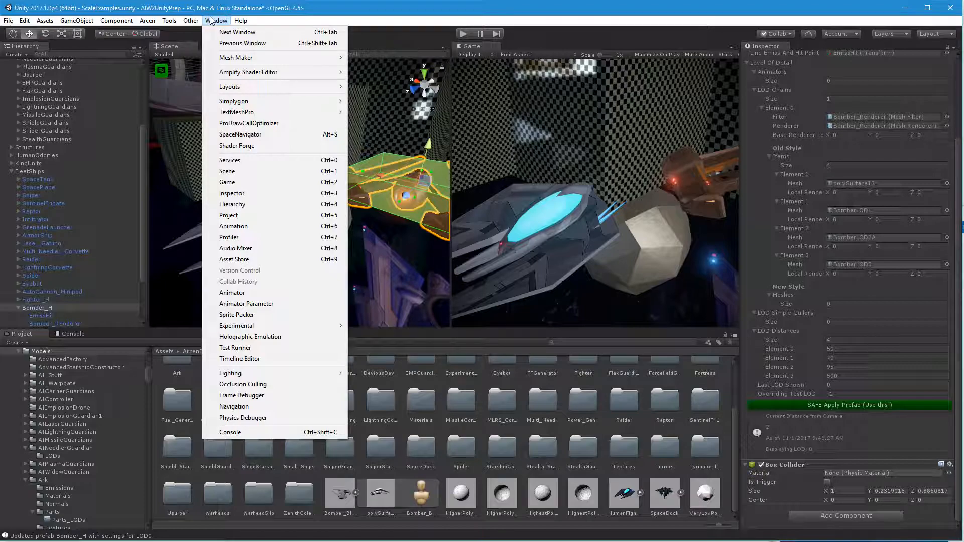
click(211, 17)
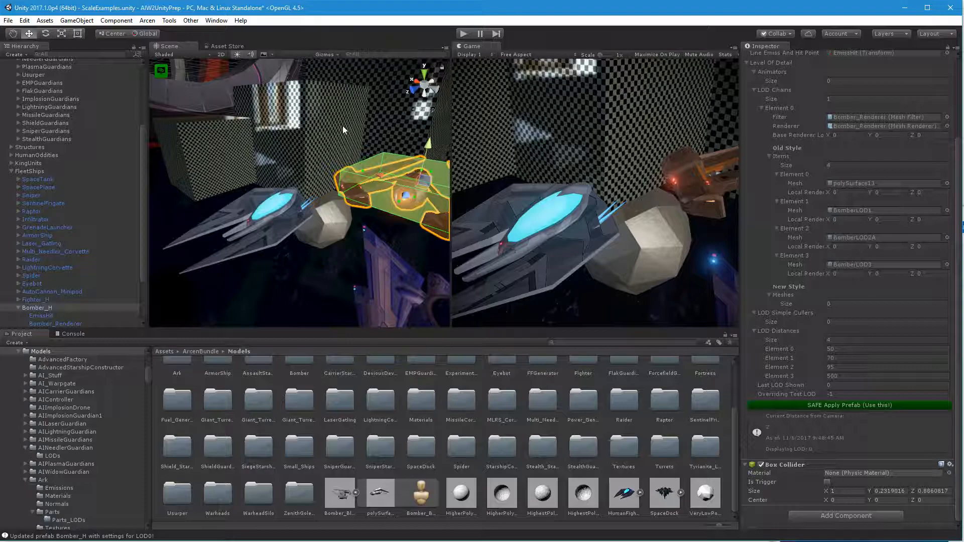
Examine the Fighter_H ship up close from several angles, comparing it with the neighbouring fleet ships.
right_drag(343, 126, 343, 133)
key(s)
key(e)
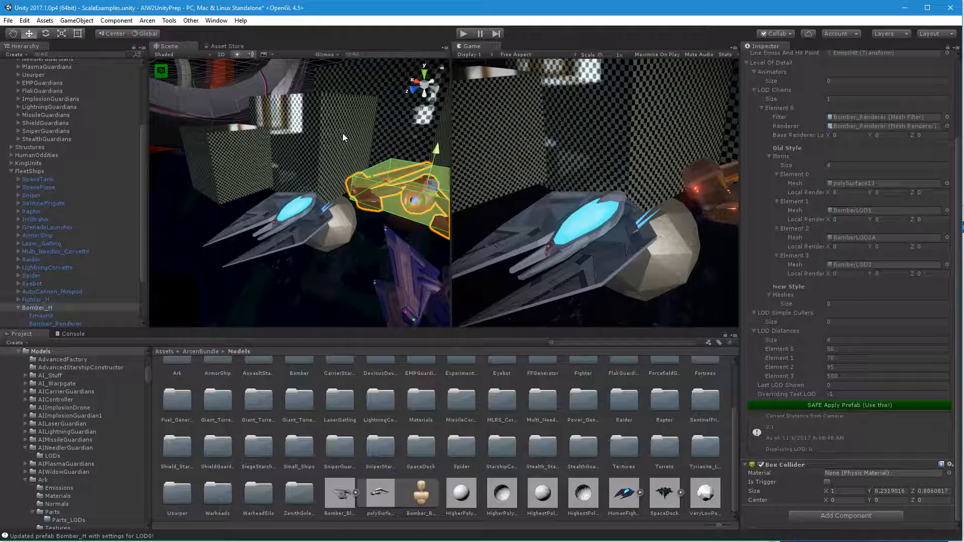
key(w)
mouse_move(343, 134)
right_down()
mouse_move(336, 173)
mouse_move(347, 148)
right_up()
key(a)
key(w)
key(w)
key(q)
key(d)
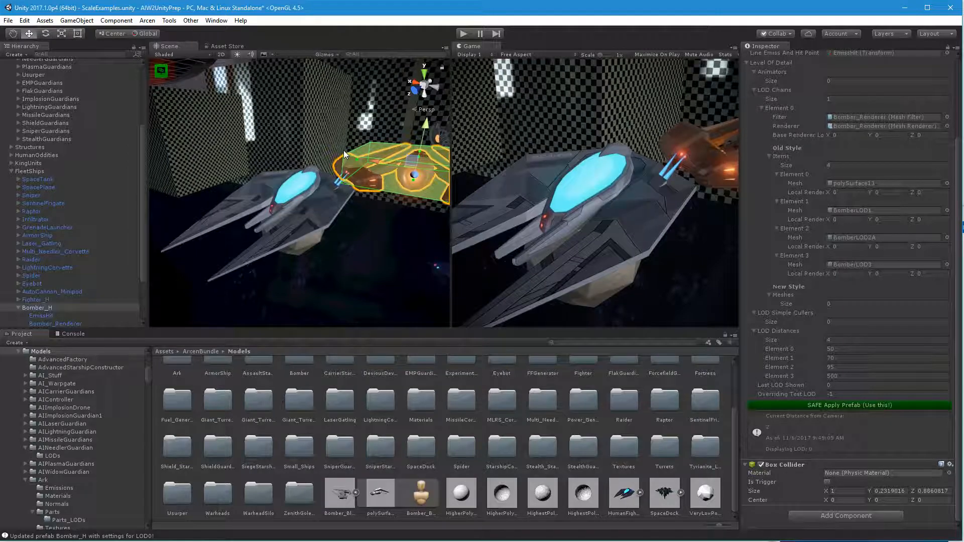
scroll(344, 150, down, 2)
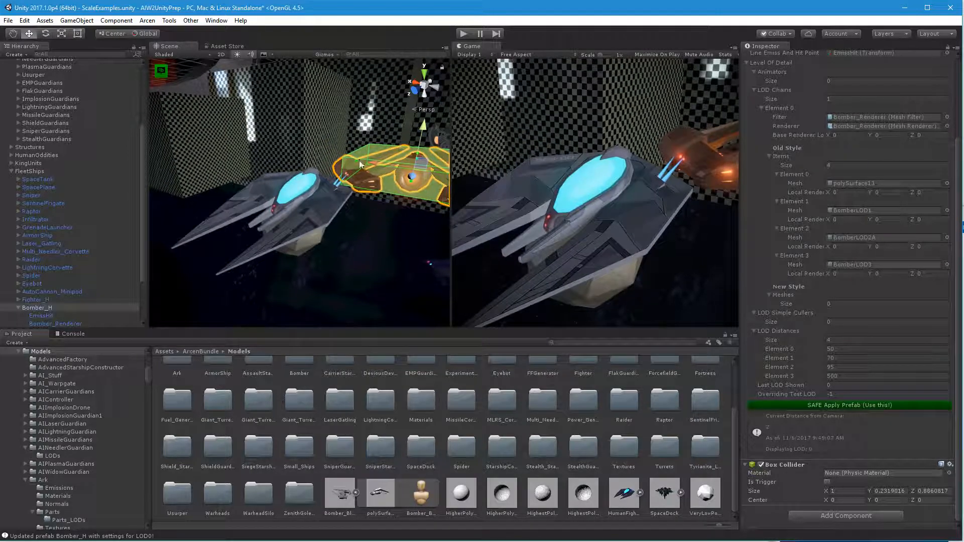
key(e)
right_drag(419, 282, 402, 277)
key(q)
key(q)
key(e)
key(d)
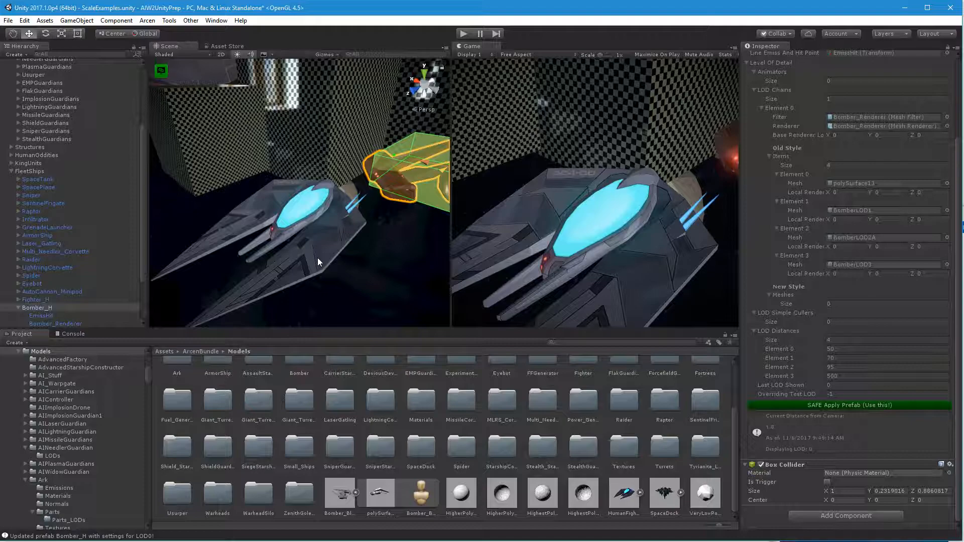
Compare the LOD mesh lists and LOD distances of the Fighter_H and Bomber_H ships, ending with Fighter_H selected.
click(318, 258)
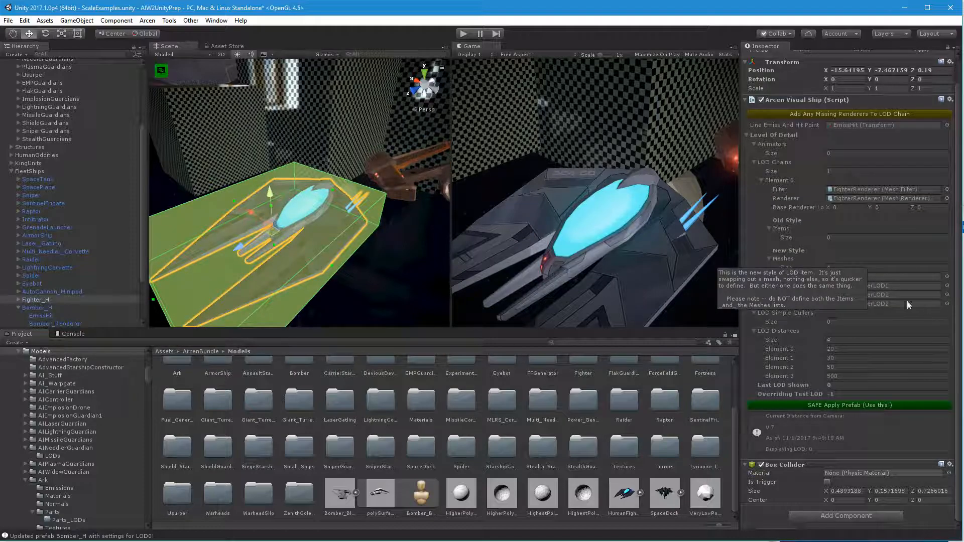
right_drag(349, 292, 358, 289)
click(396, 185)
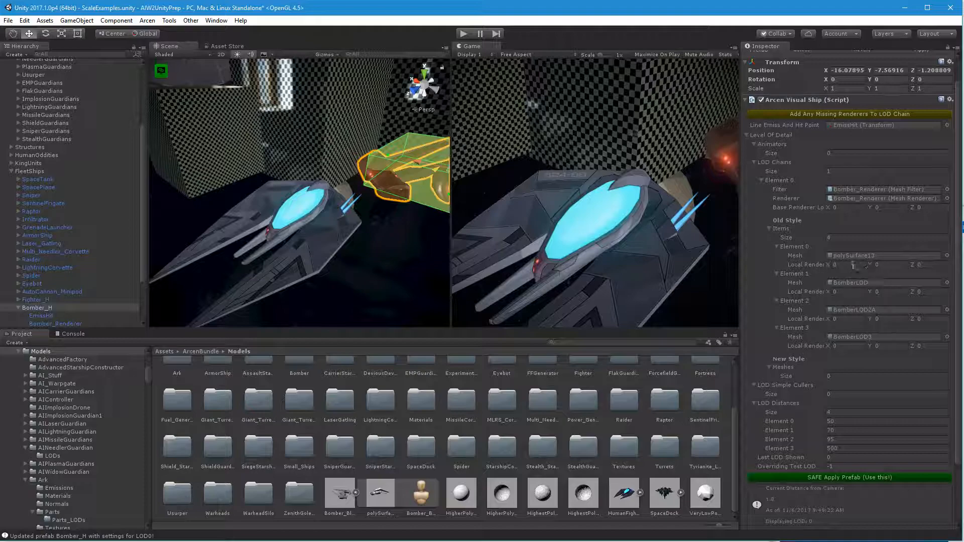
click(318, 255)
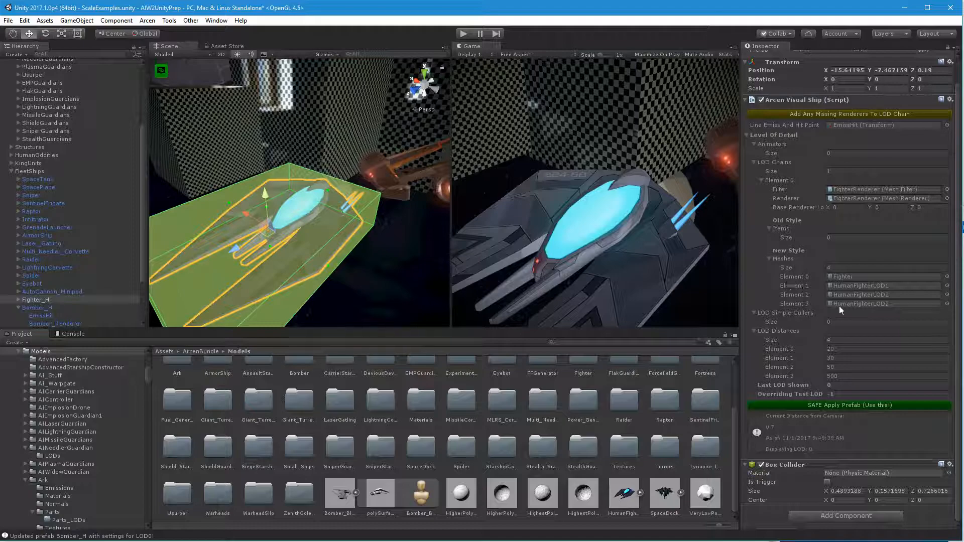
Preview Fighter_H's detail levels one after another by setting its overriding test LOD to 0, 1 and 2.
click(848, 383)
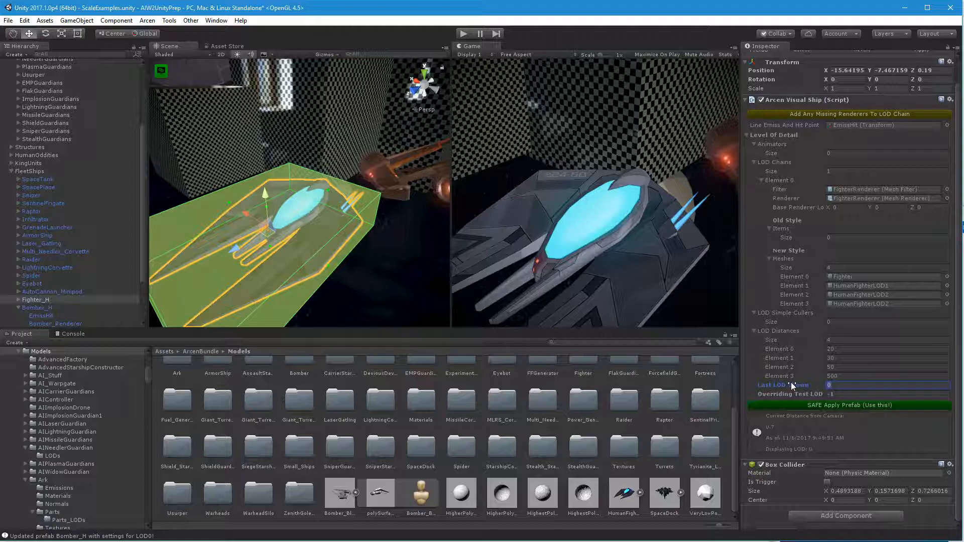
click(840, 395)
text(0)
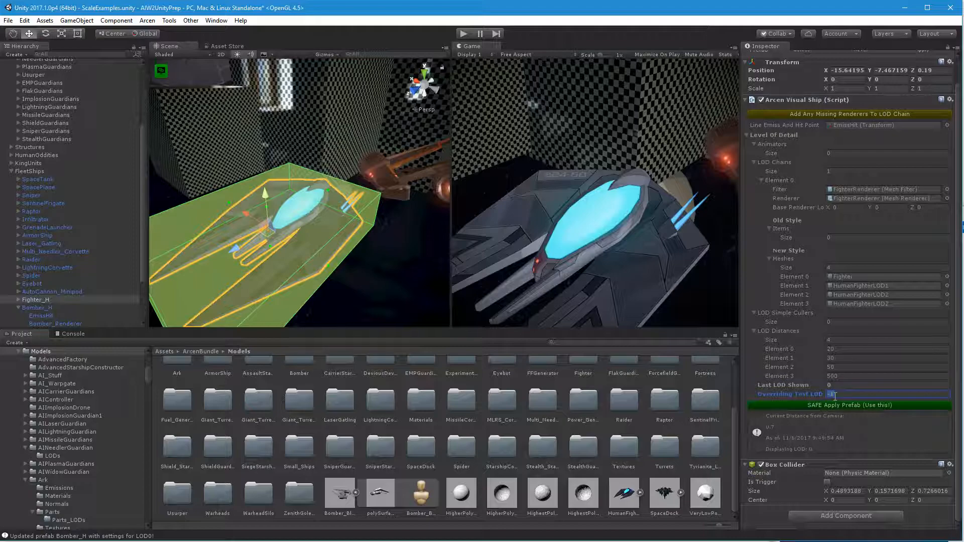
key(Return)
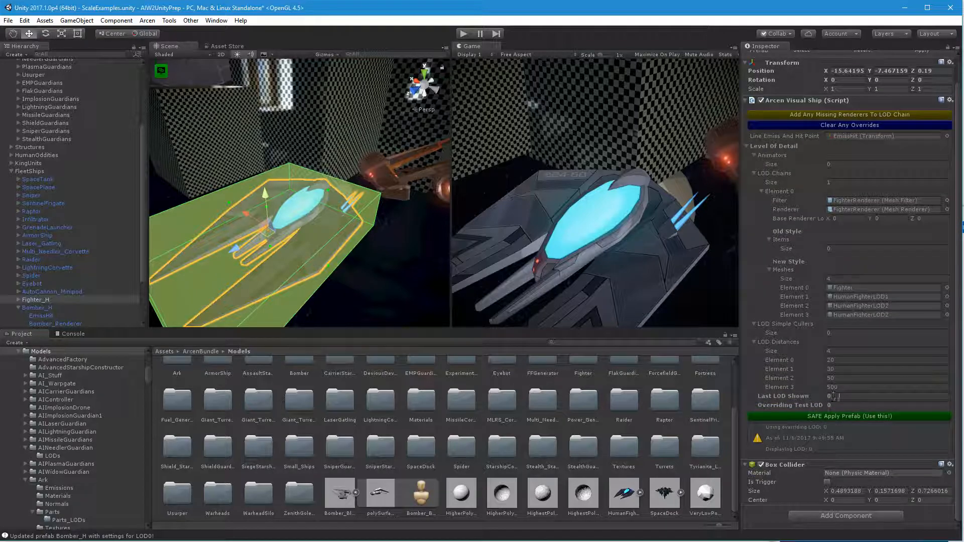
click(817, 407)
text(1)
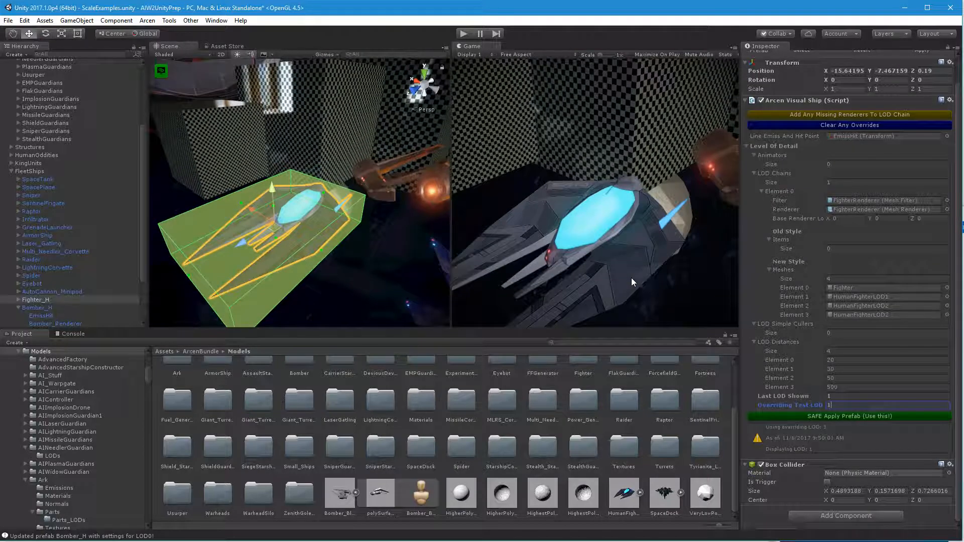
key(BackSpace)
text(2)
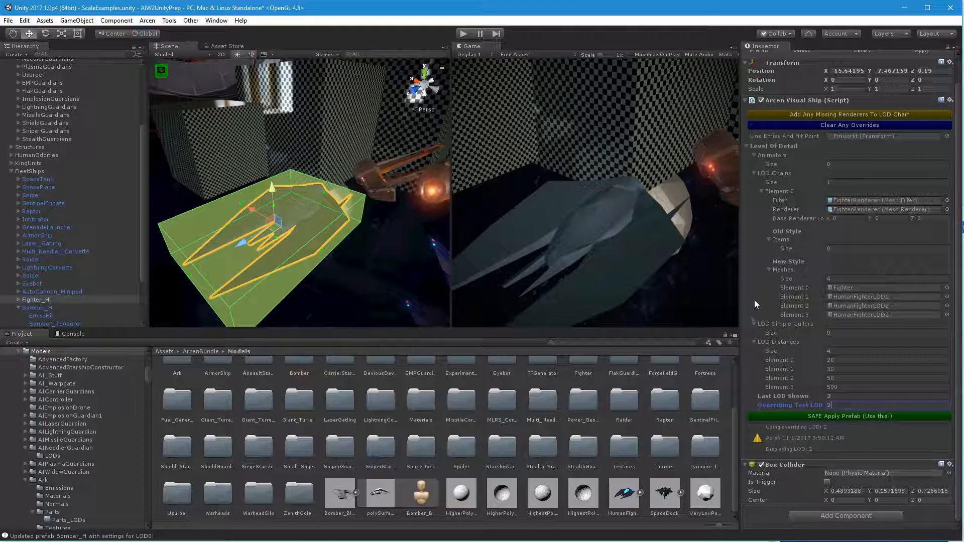
Locate Fighter_H's mesh assets and compare the complexity of the HumanFighterLOD1, HumanFighterLOD2 and full-detail Fighter meshes.
click(881, 296)
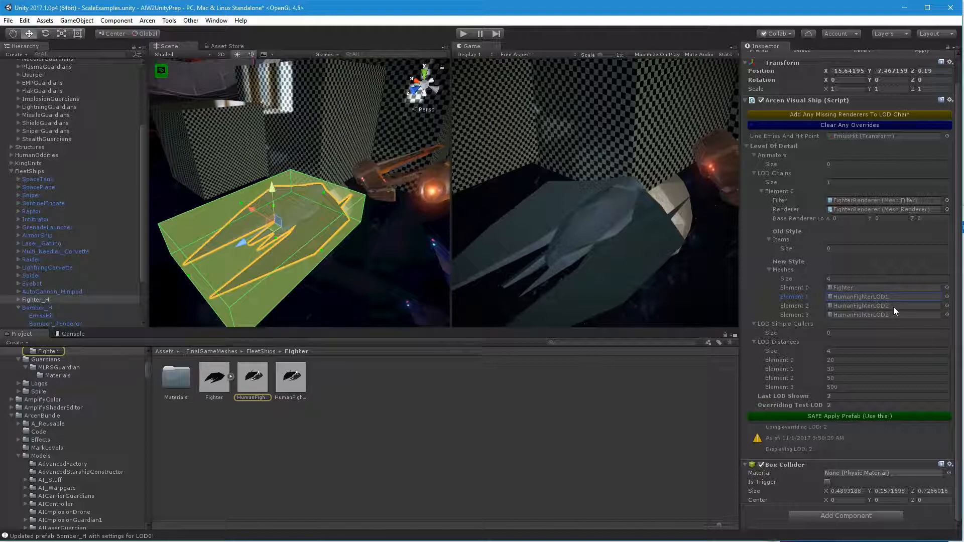
click(255, 387)
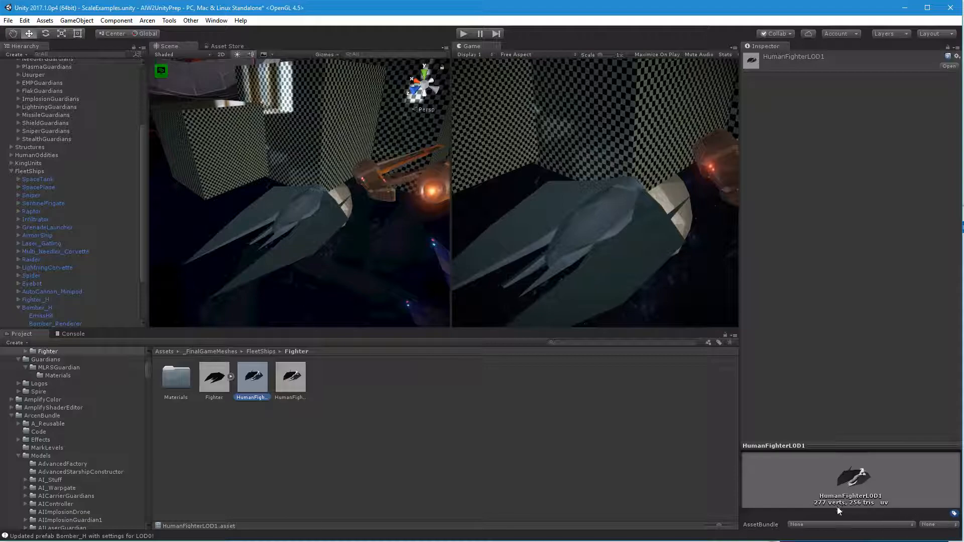
click(291, 378)
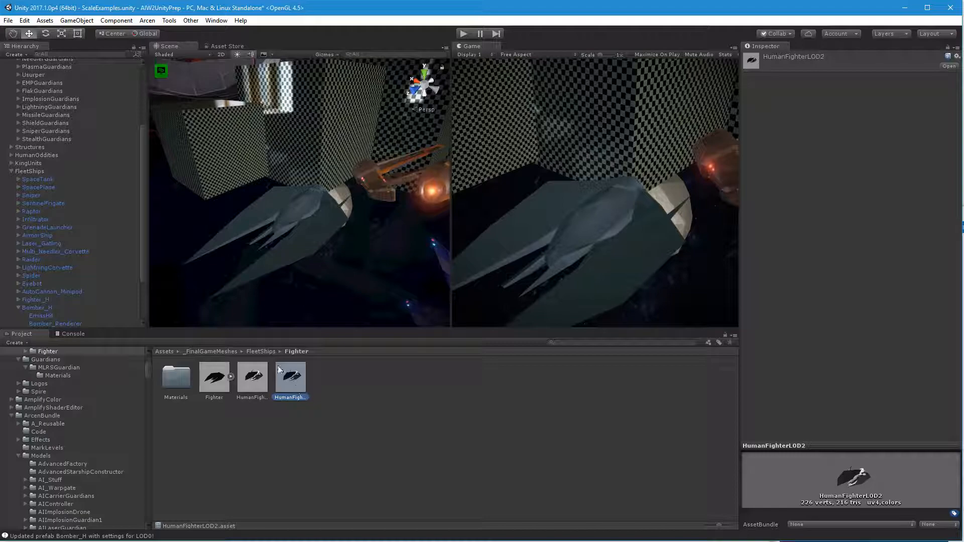
click(231, 376)
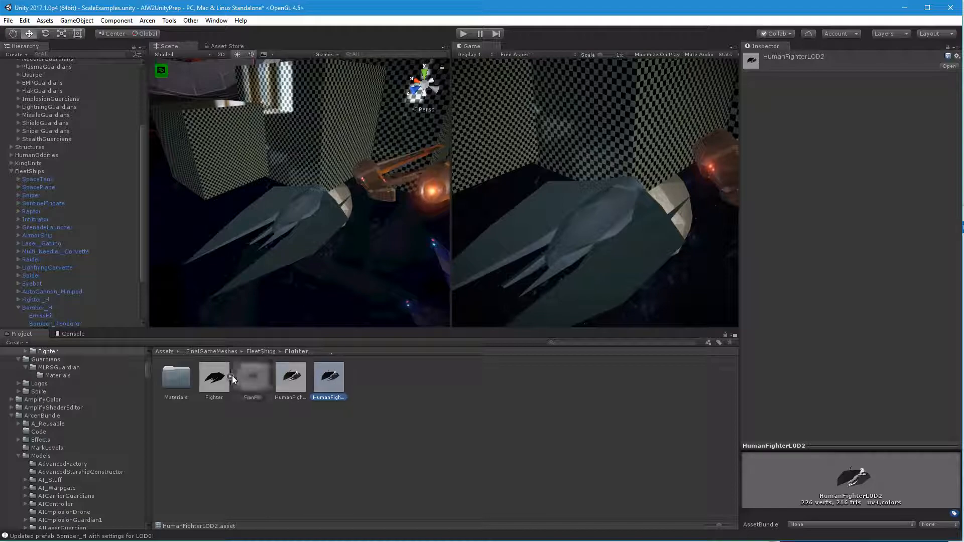
click(259, 388)
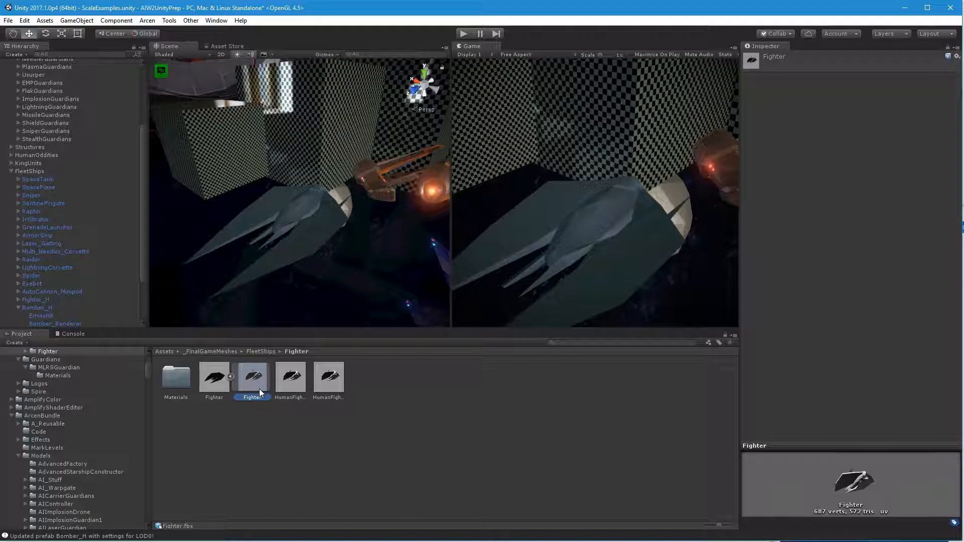
click(231, 377)
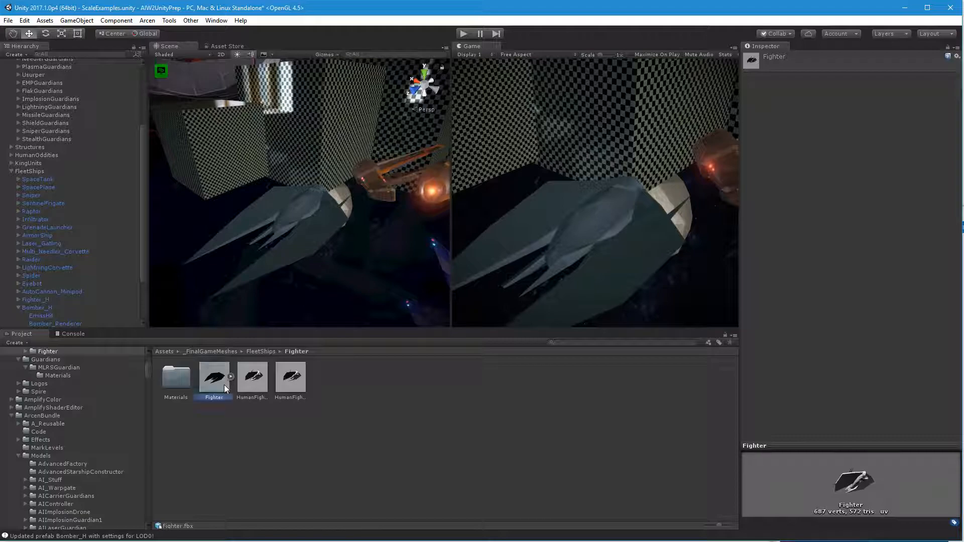
click(231, 376)
click(252, 383)
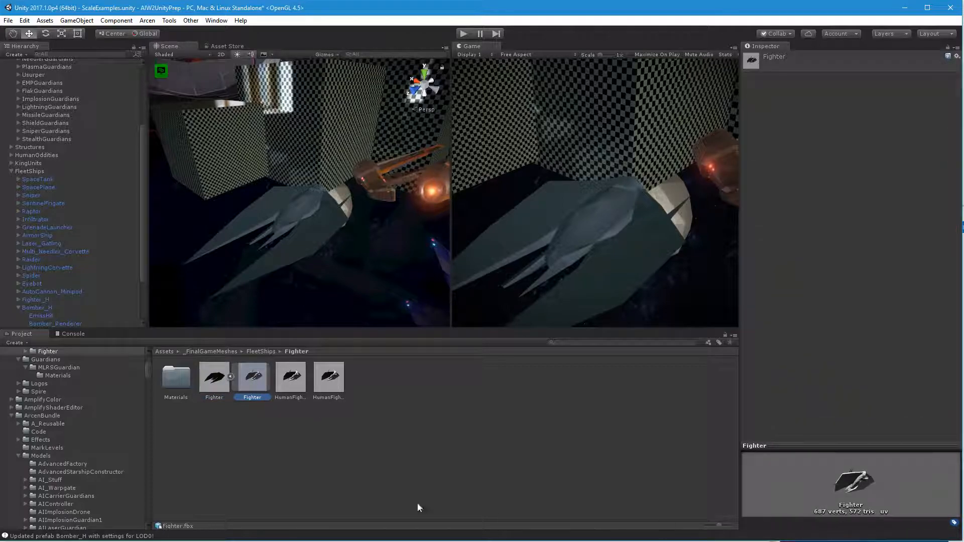
click(292, 381)
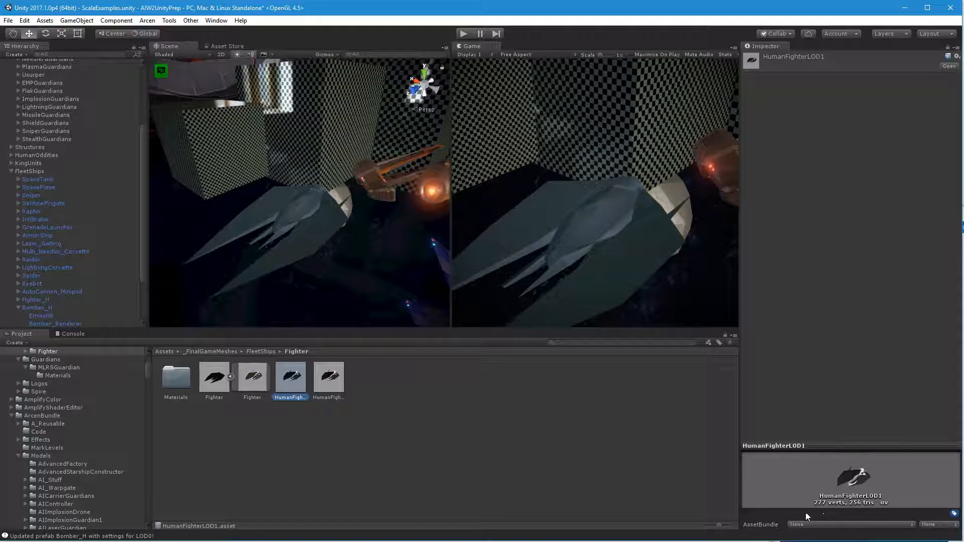
Reselect Fighter_H and compare its two most detailed levels, switching the overriding test LOD to 1, 0 and back to 1.
click(350, 255)
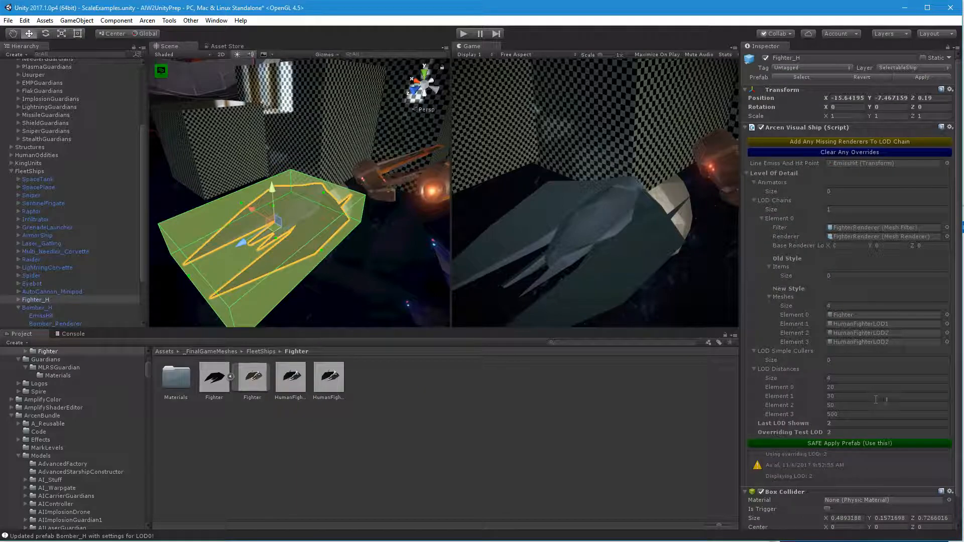
scroll(873, 463, down, 1)
scroll(876, 465, up, 1)
click(849, 423)
click(858, 433)
text(1)
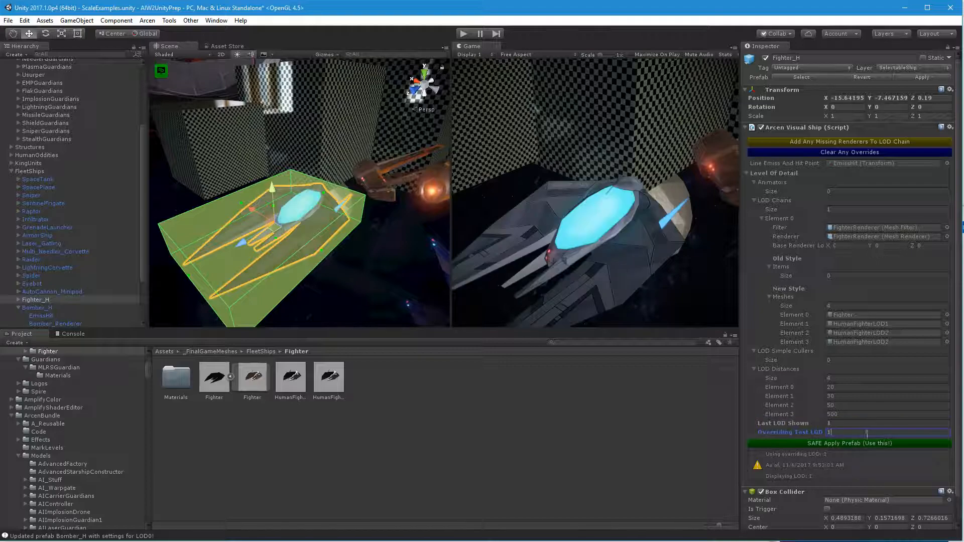
drag(852, 432, 817, 431)
text(0)
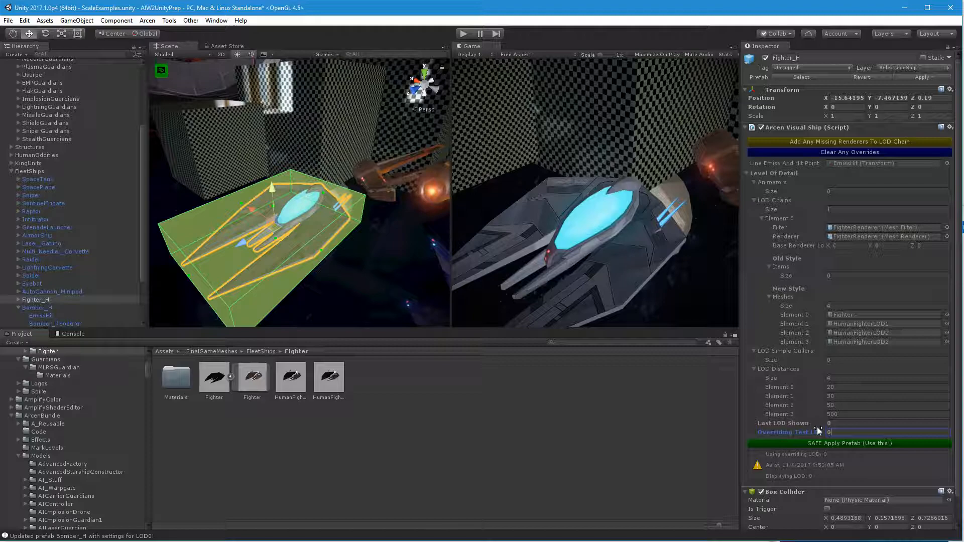
key(BackSpace)
text(1)
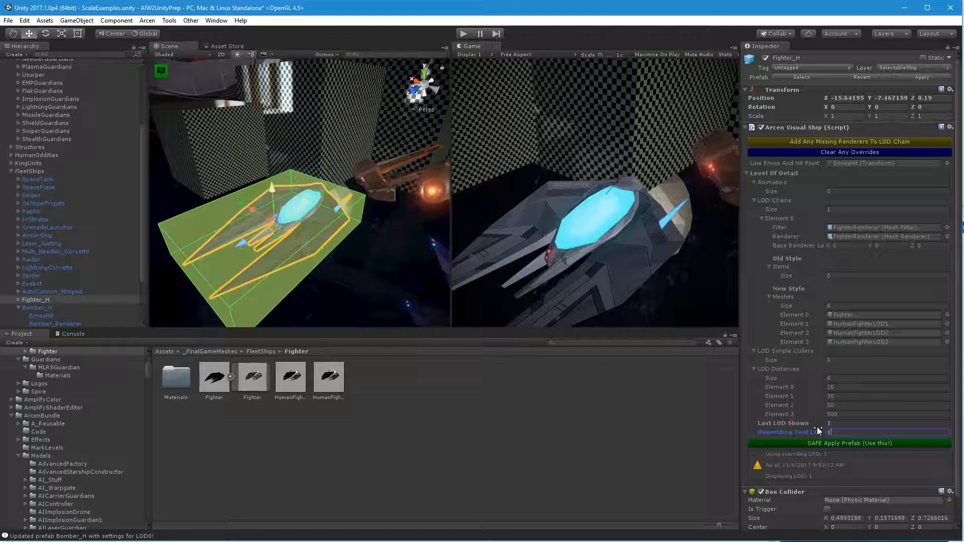
Check the HumanFighterLOD1 and HumanFighterLOD2 mesh assets, and delete HumanFighterLOD2 from the Fighter folder.
click(301, 383)
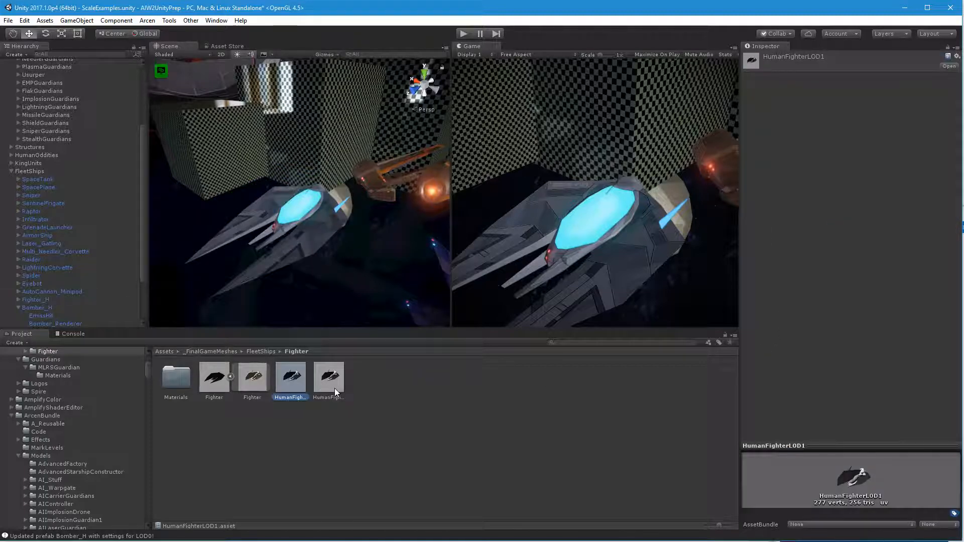
click(335, 388)
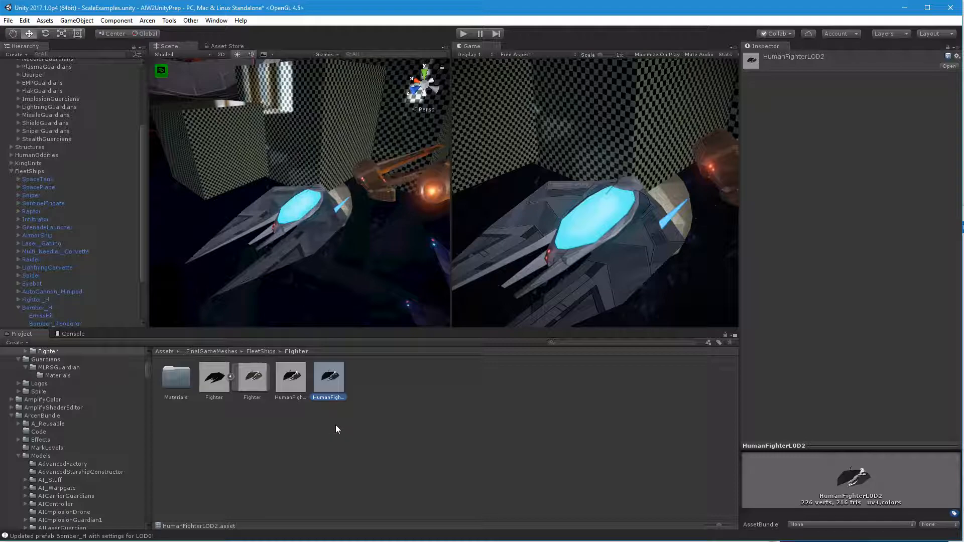
key(Delete)
click(531, 297)
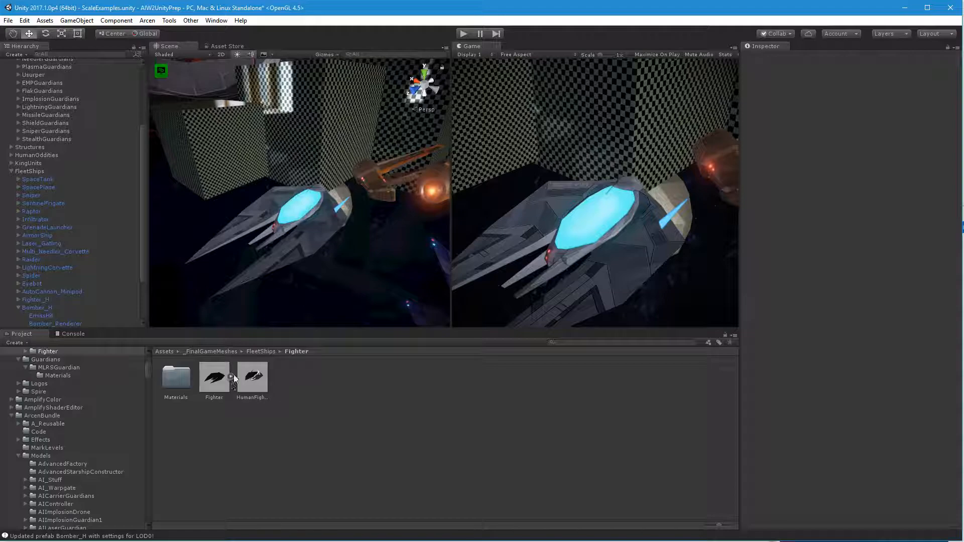
Select Fighter_H and reduce the new-style Meshes list of its LOD chain to 2 entries.
click(304, 240)
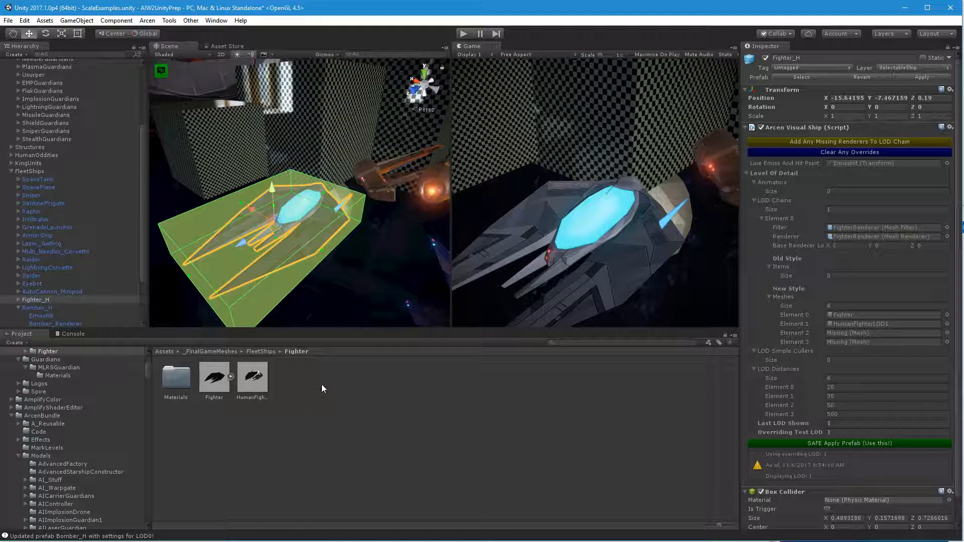
click(864, 414)
click(842, 307)
text(2)
key(Return)
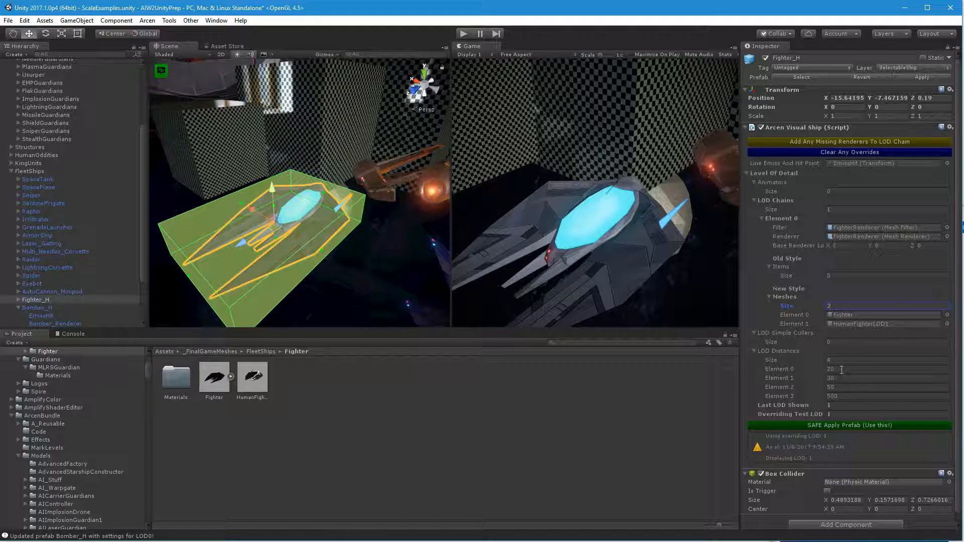
Preview Fighter_H's most detailed mesh by setting its overriding test LOD to 0.
click(852, 396)
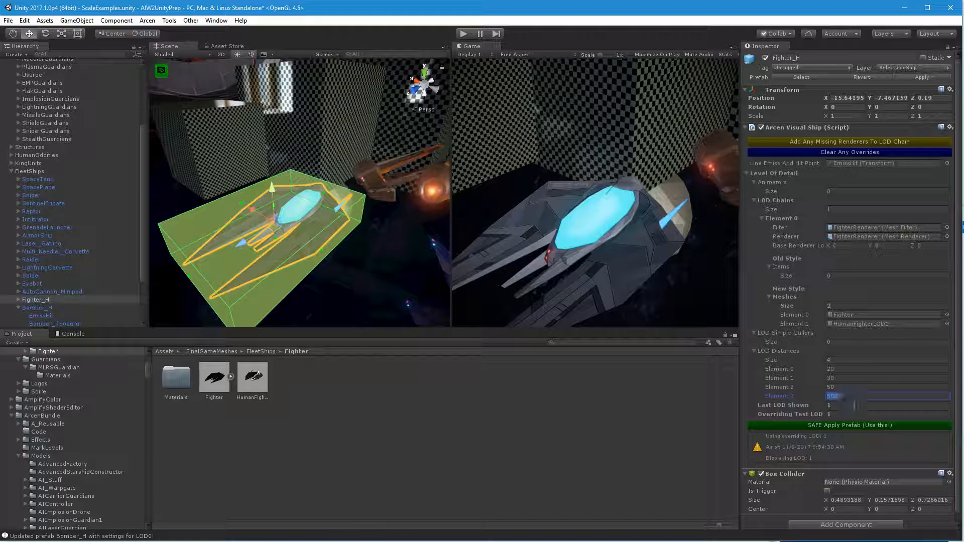
click(848, 412)
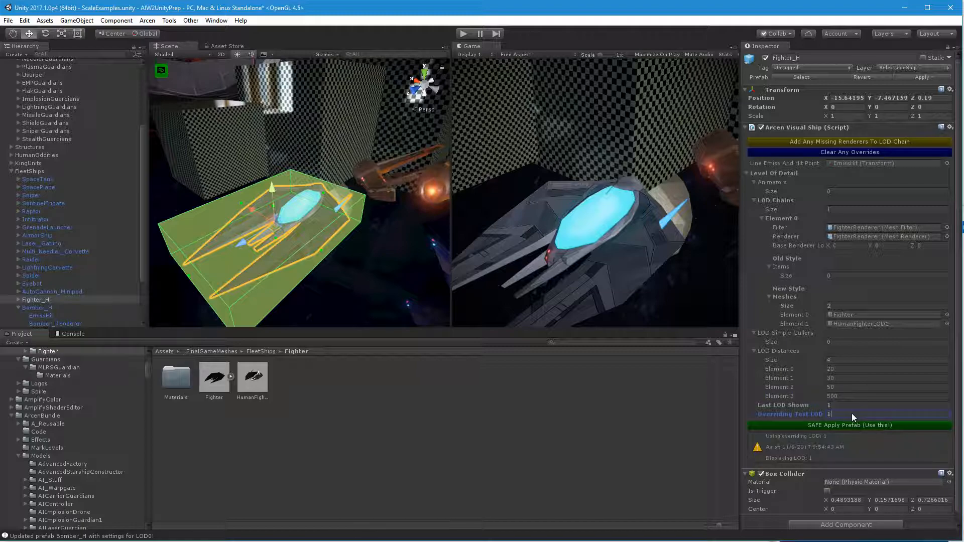
text(0)
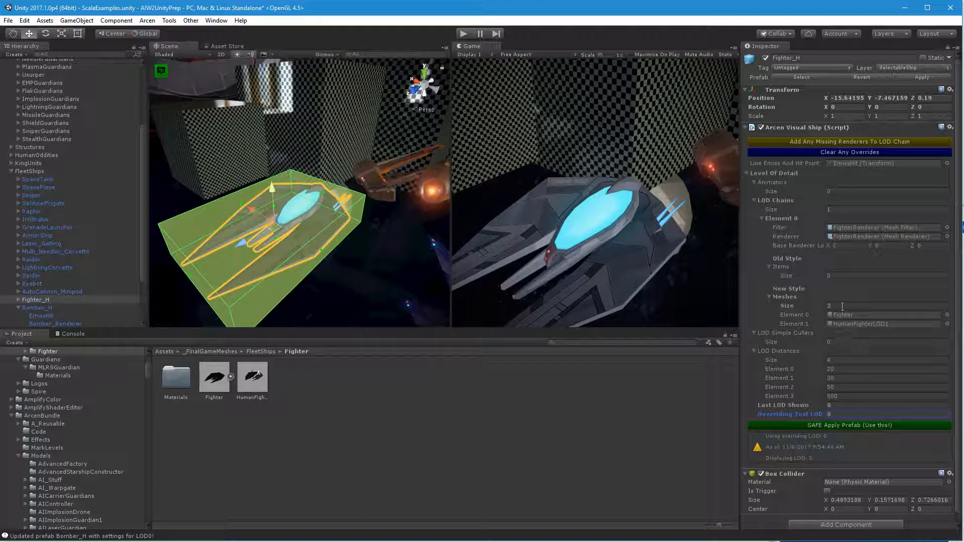
Set Fighter_H's Element 1 LOD distance to 500 with only 2 distance entries, and safely apply the prefab with its overrides cleared.
click(840, 379)
text(500)
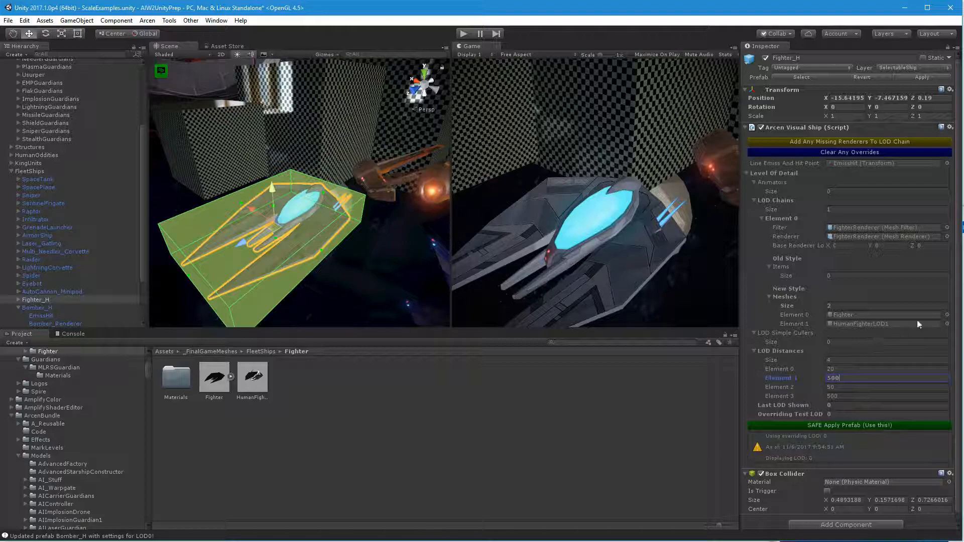
click(845, 362)
double_click(845, 363)
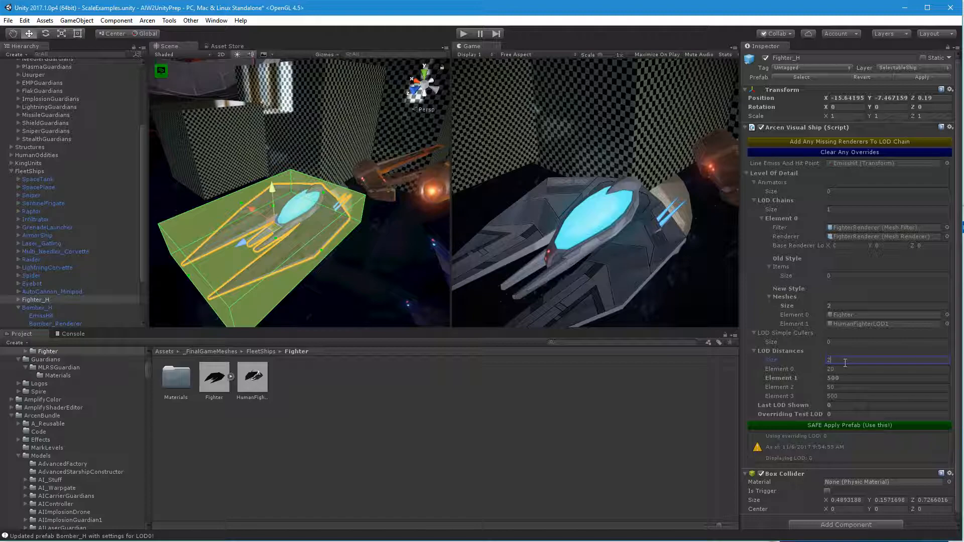
text(2)
key(Return)
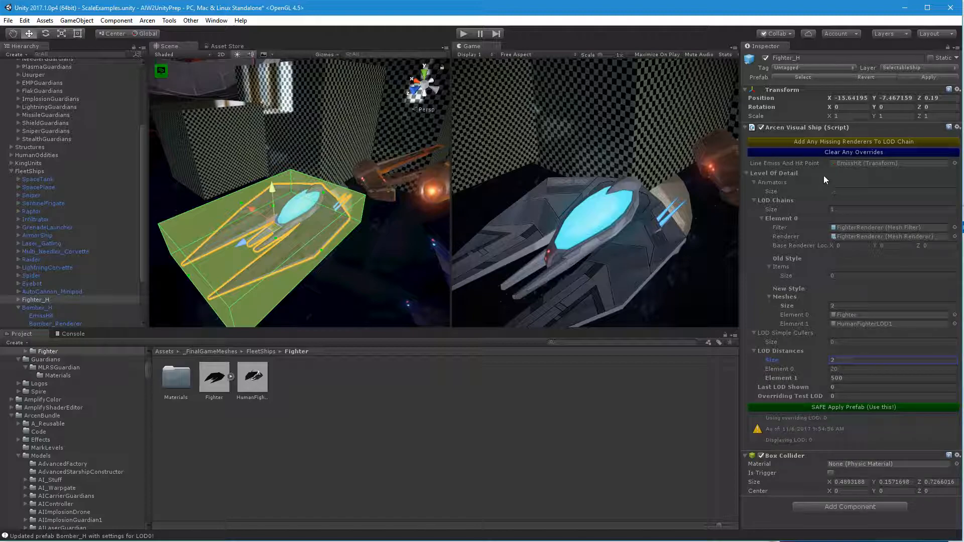
click(838, 151)
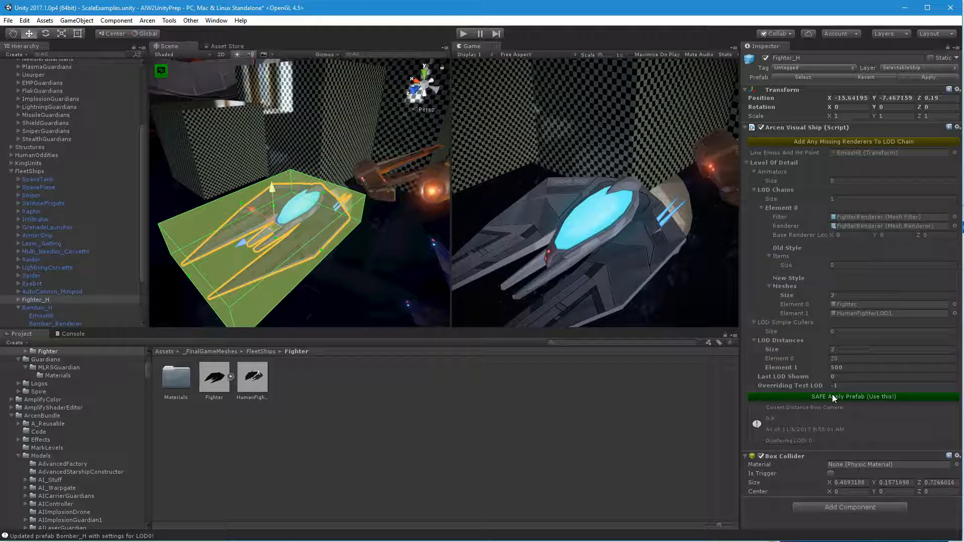
click(868, 397)
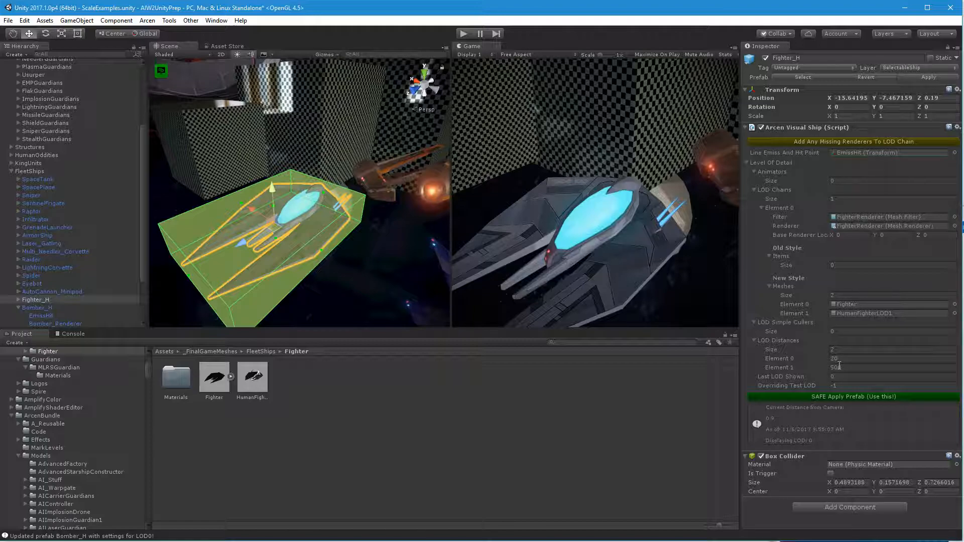
Examine the LOD setup of the neighbouring Bomber_H and reselect Fighter_H.
alt+drag(326, 241, 386, 231)
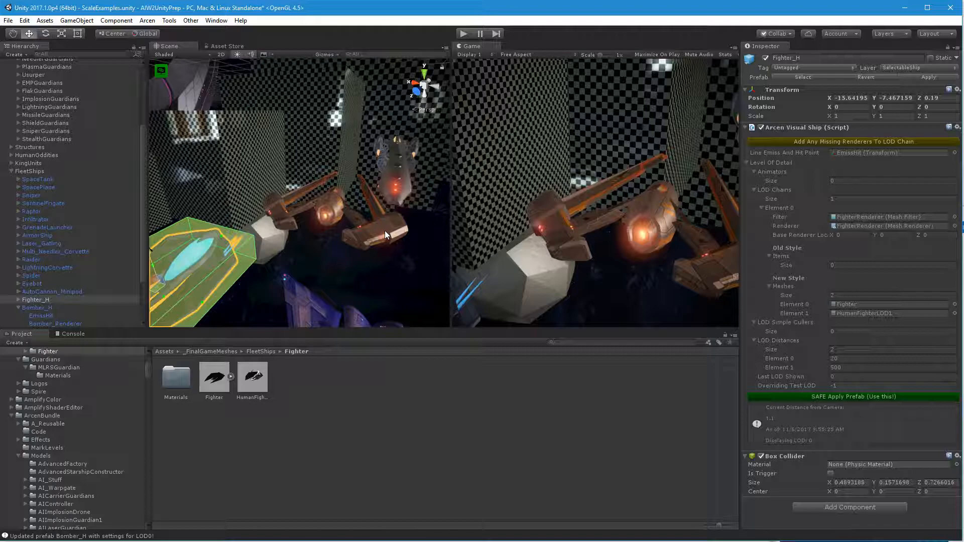
click(384, 234)
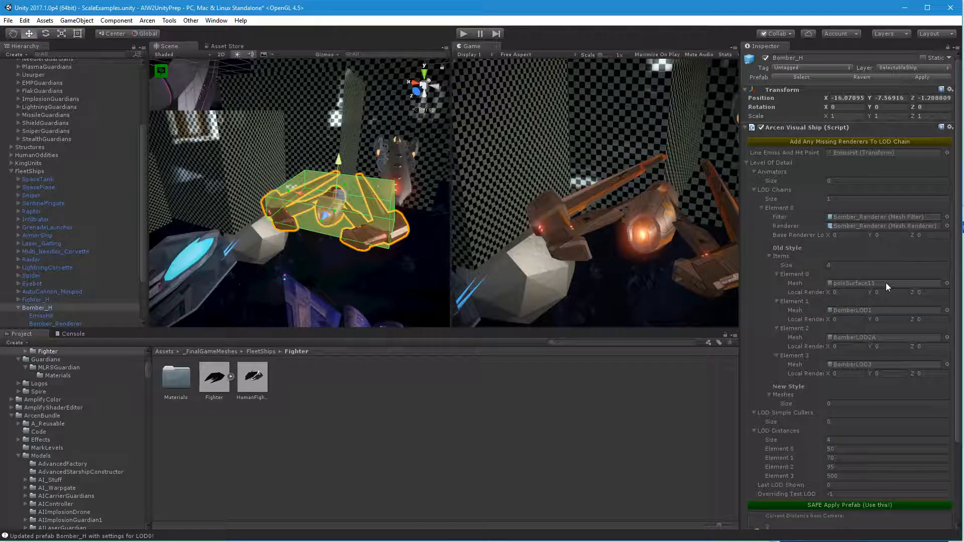
alt+drag(313, 270, 229, 261)
click(221, 242)
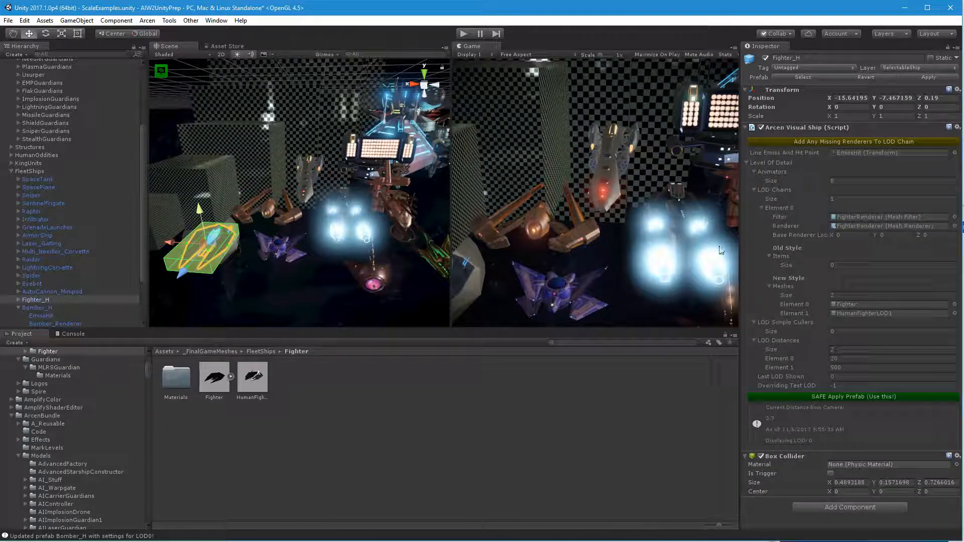
Select the SpaceDock structure and compare the complexity of its SpaceDockOuterLOD1, SpaceDockOuterLOD2B and SpaceDockOuterLOD3 meshes.
alt+drag(272, 318, 374, 280)
right_drag(374, 281, 292, 282)
click(292, 283)
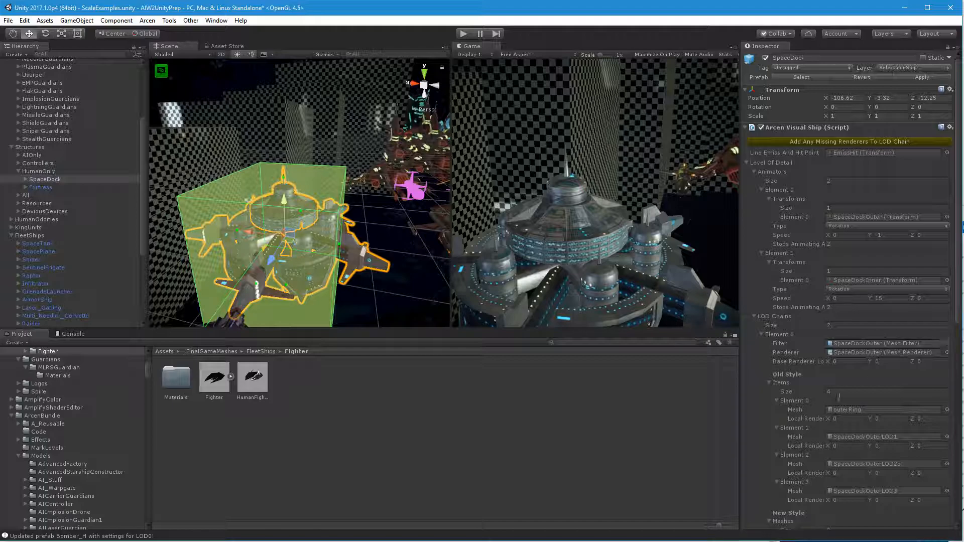
scroll(877, 409, down, 3)
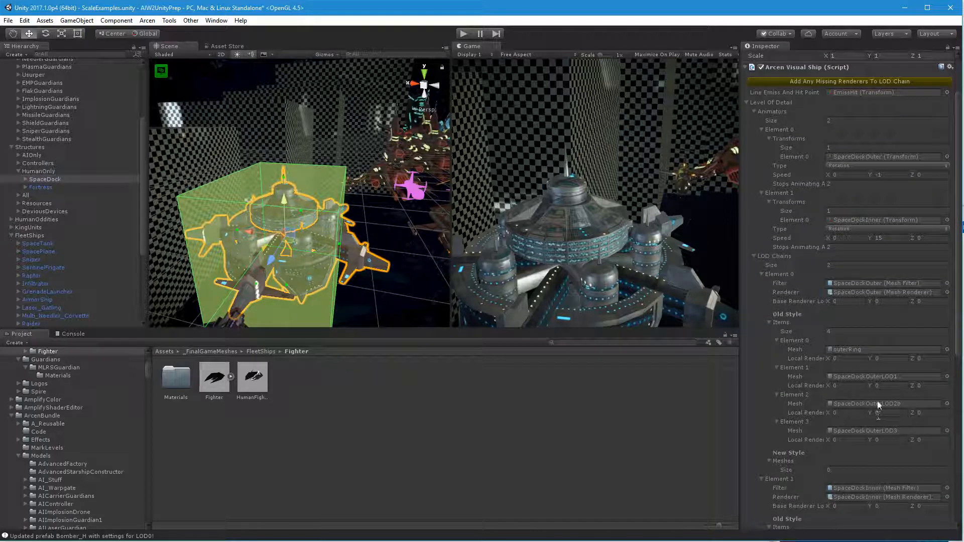
click(878, 376)
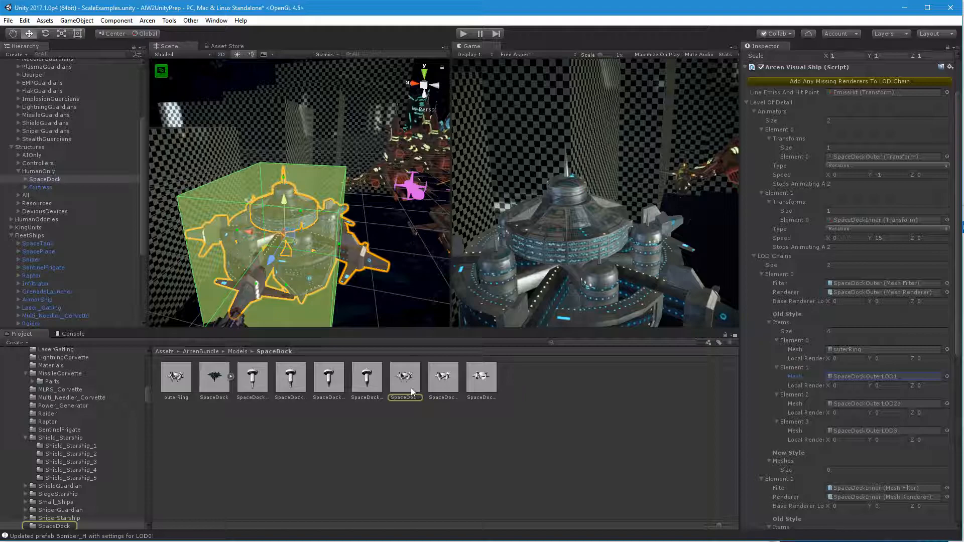
click(410, 385)
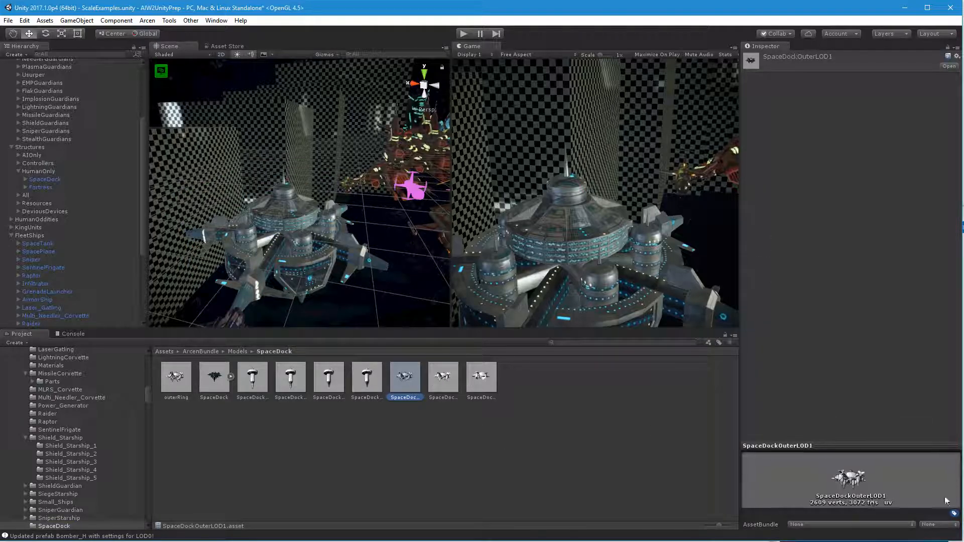
click(442, 385)
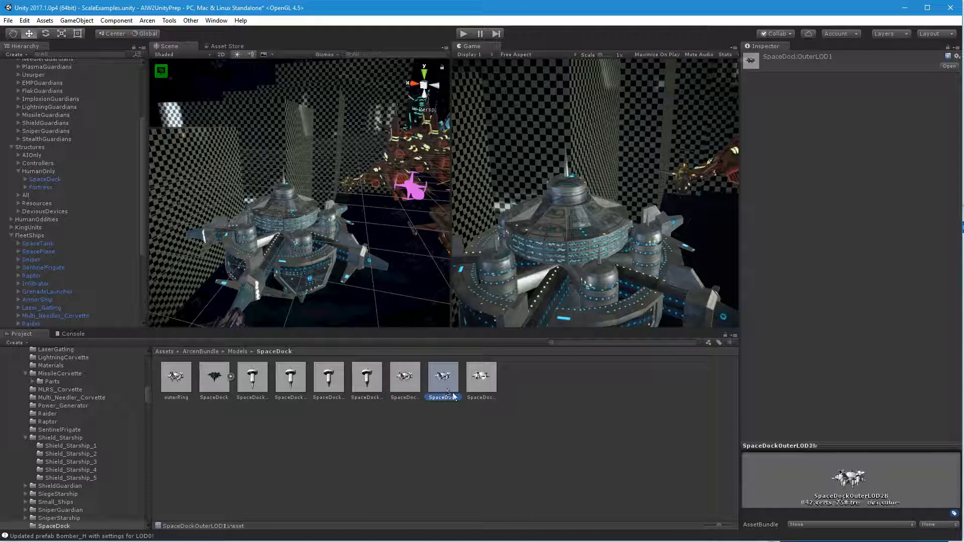
click(495, 390)
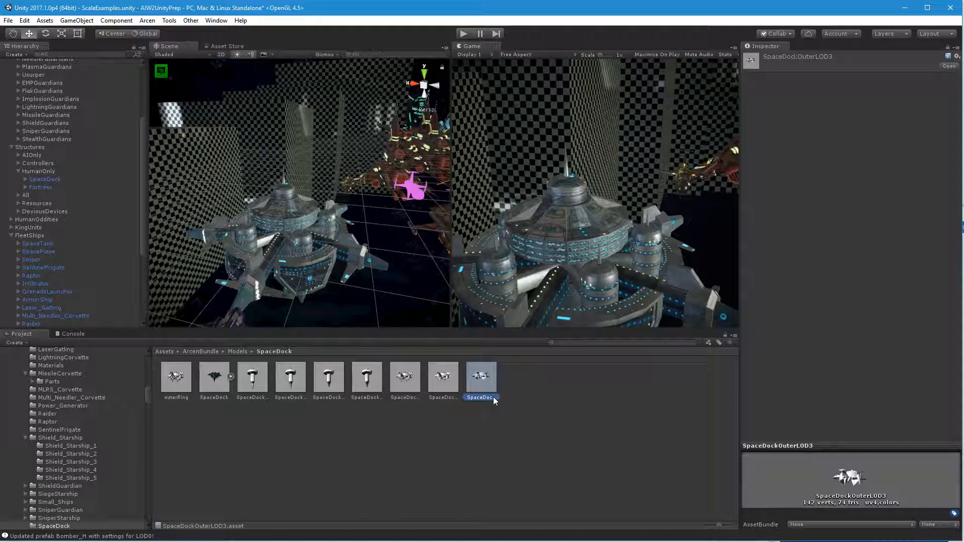
Reselect SpaceDock and expand all old-style LOD items and the new-style Meshes list of its inner LOD chain.
click(308, 275)
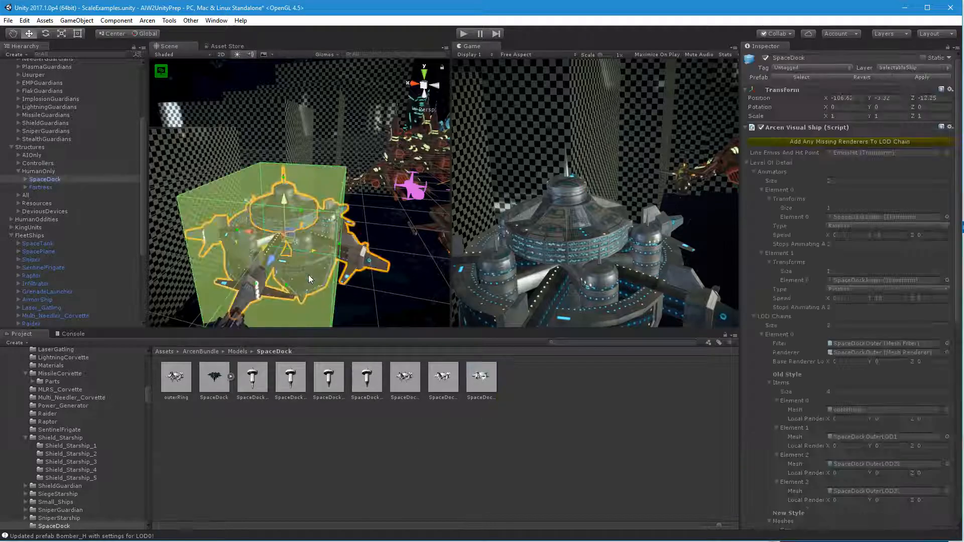
click(356, 270)
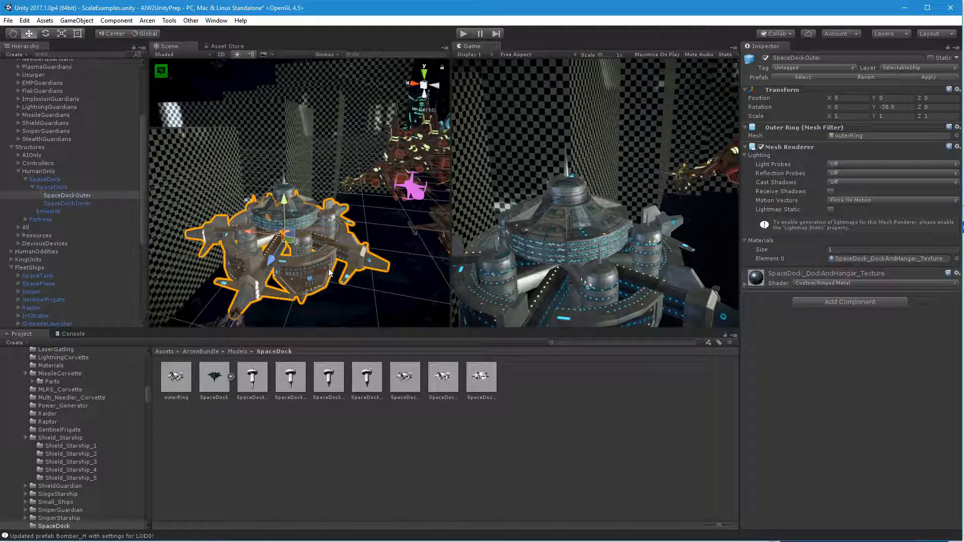
click(324, 272)
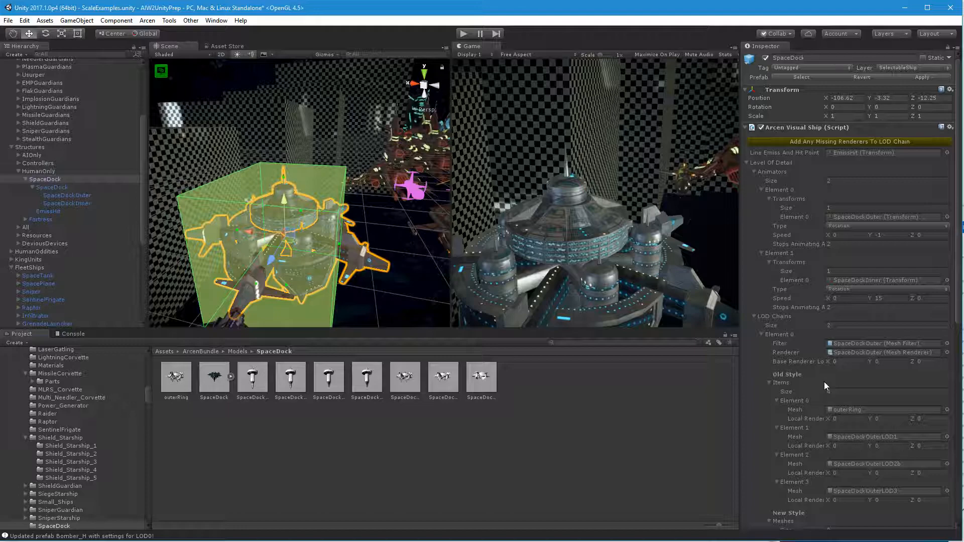
scroll(824, 384, down, 6)
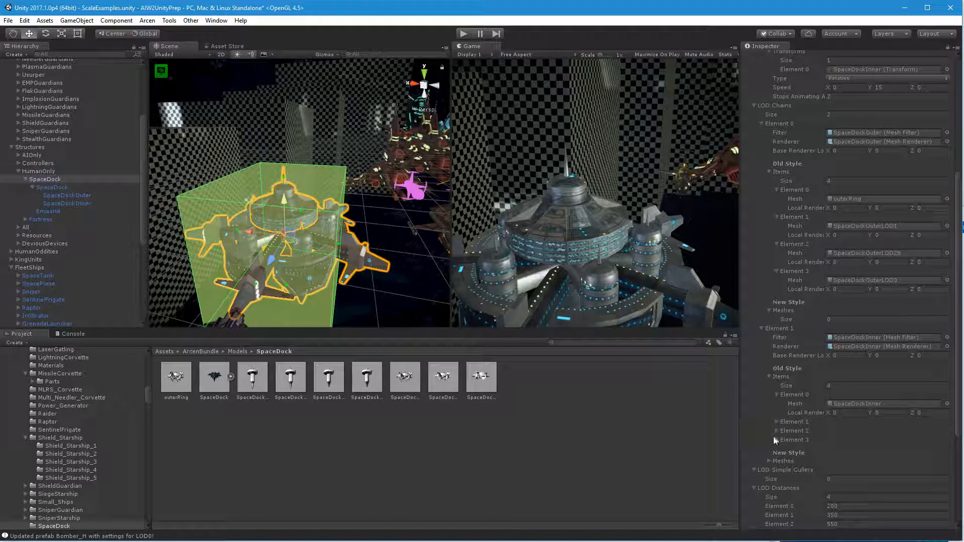
click(776, 421)
click(777, 449)
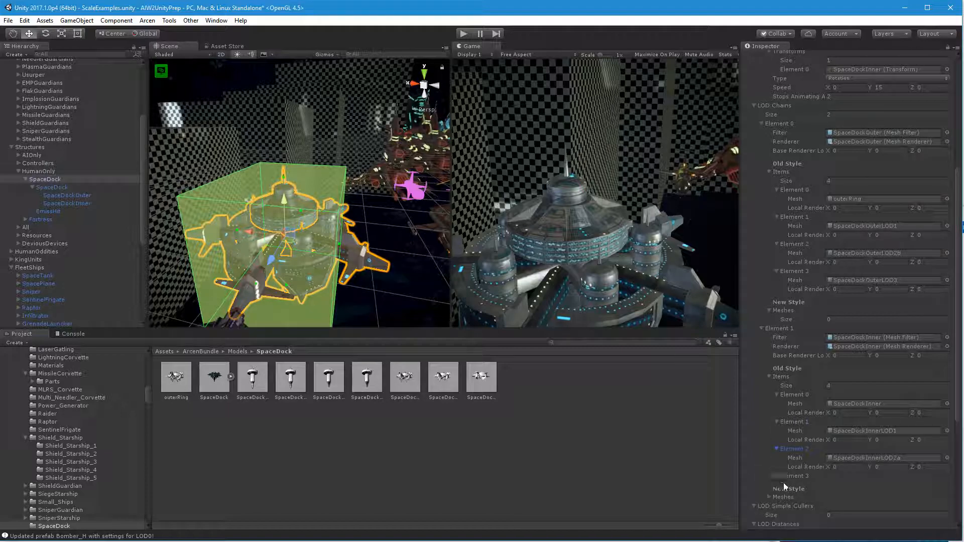
click(777, 475)
scroll(781, 480, down, 3)
click(774, 454)
click(842, 463)
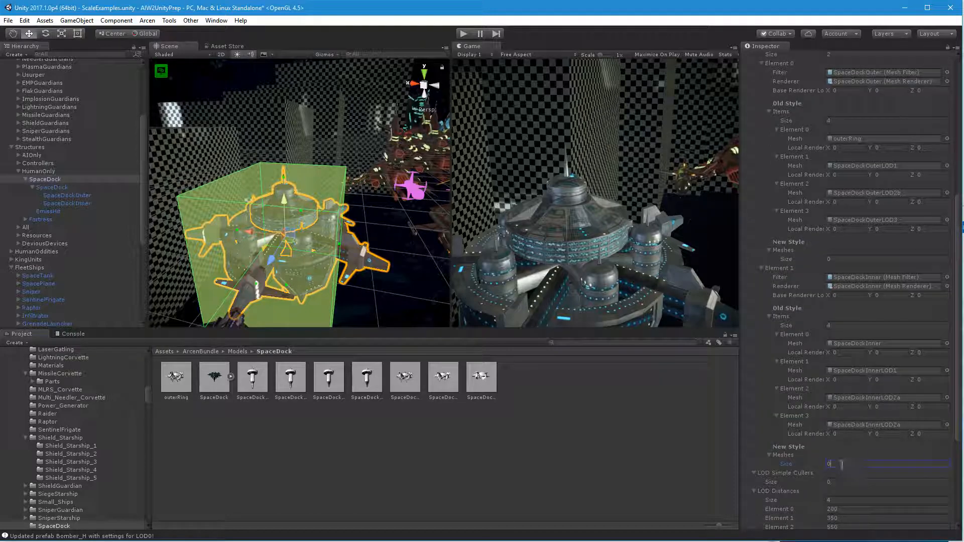
Keep the current Inspector locked on SpaceDock and open a second Inspector as a floating window beside it.
click(876, 344)
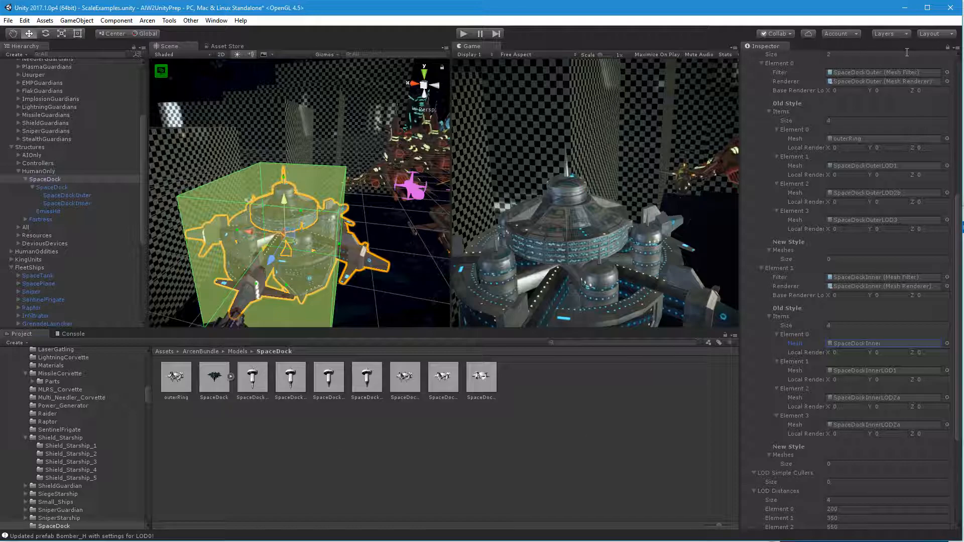
click(958, 50)
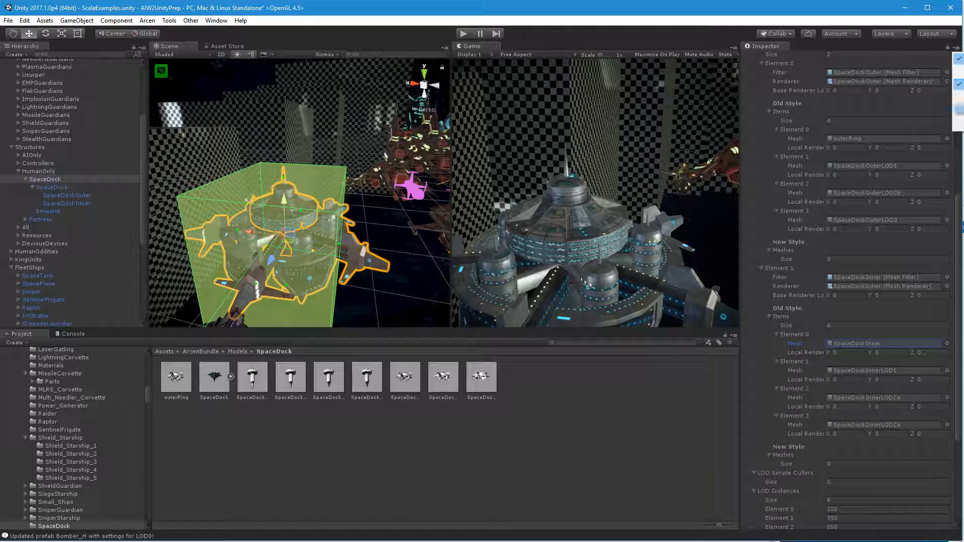
click(963, 147)
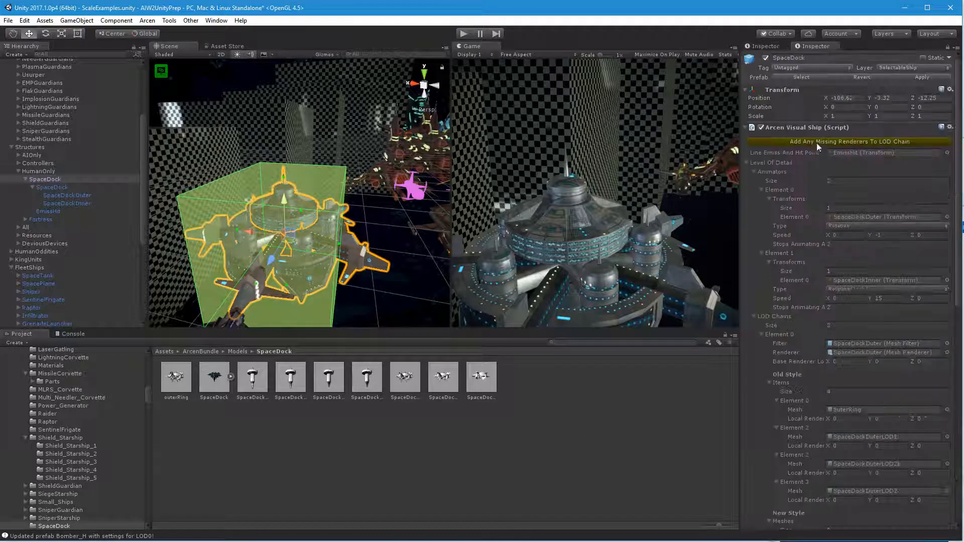
drag(824, 46, 622, 199)
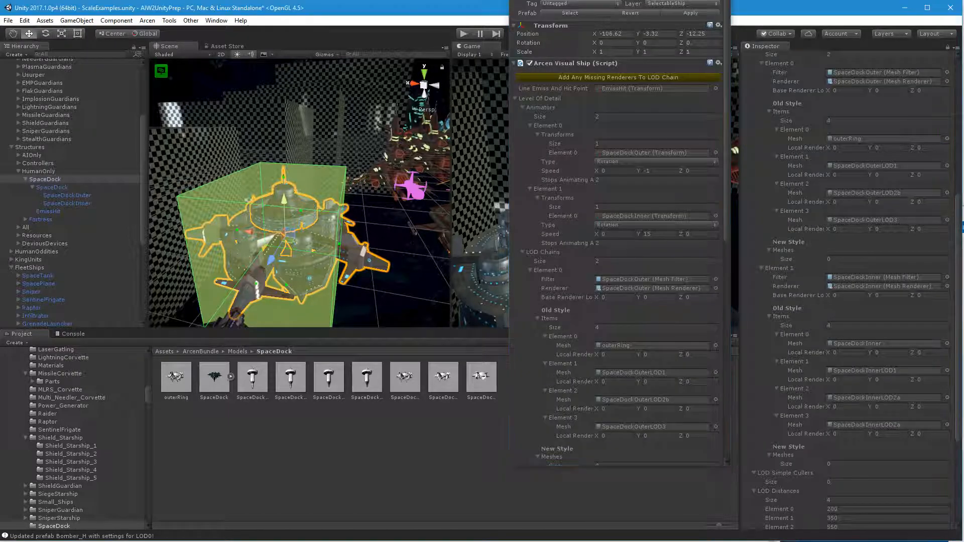
drag(625, 0, 625, 34)
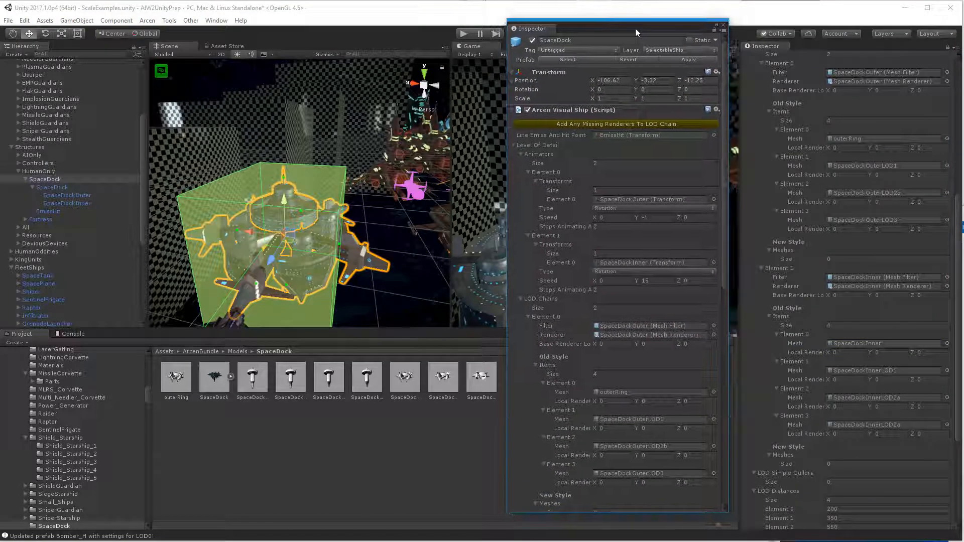
Add the SpaceDockInner and SpaceDockInnerLOD1 mesh assets to the new-style Meshes list of SpaceDock's inner LOD chain.
click(893, 348)
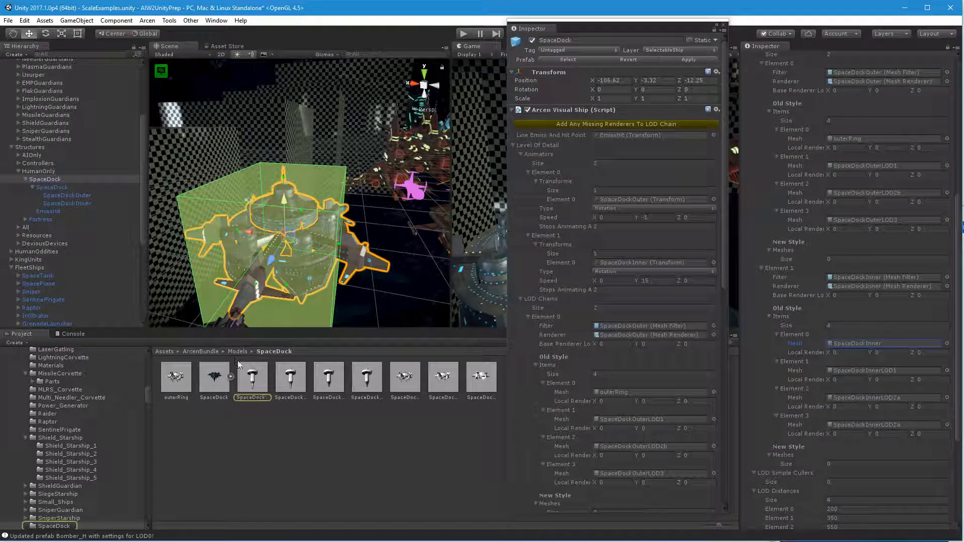
click(258, 383)
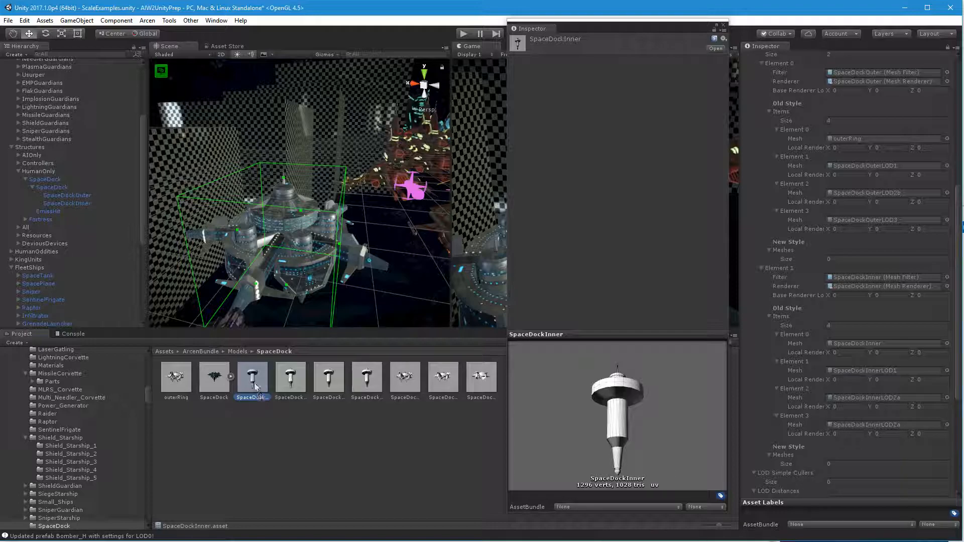
drag(254, 383, 788, 457)
click(883, 374)
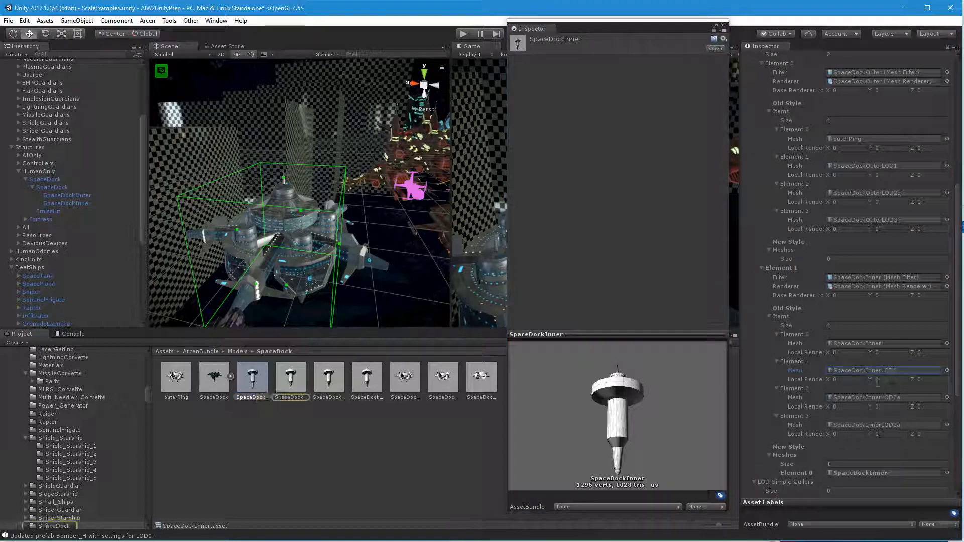
click(302, 385)
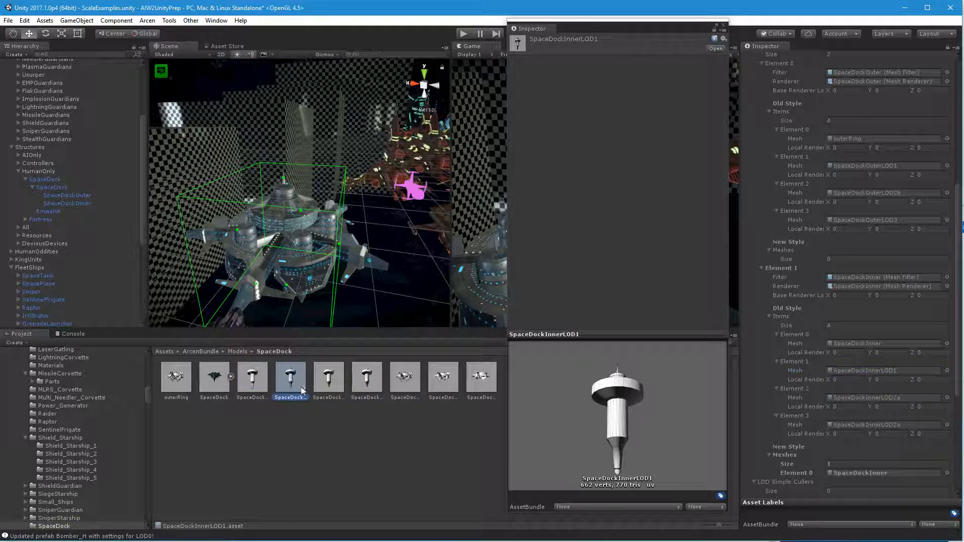
drag(301, 390, 785, 458)
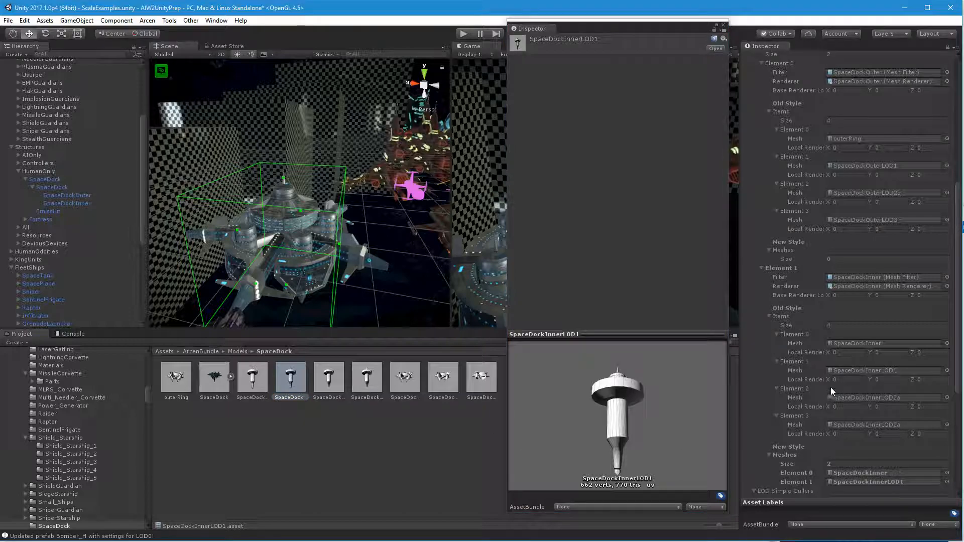
Locate the SpaceDockInnerLOD2a mesh used by SpaceDock's inner LOD chain and compare its complexity with SpaceDockInnerLOD1.
click(849, 324)
click(886, 397)
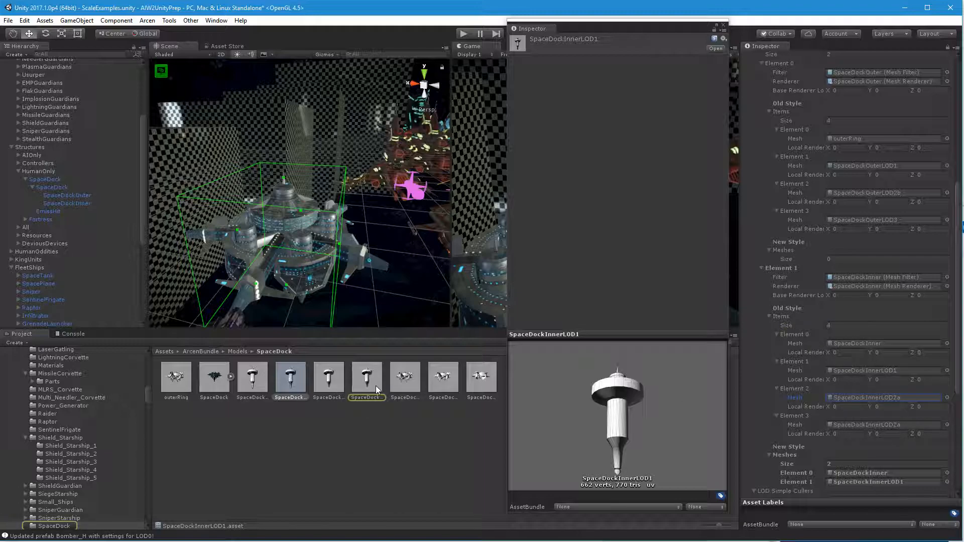
click(376, 385)
click(903, 425)
click(366, 386)
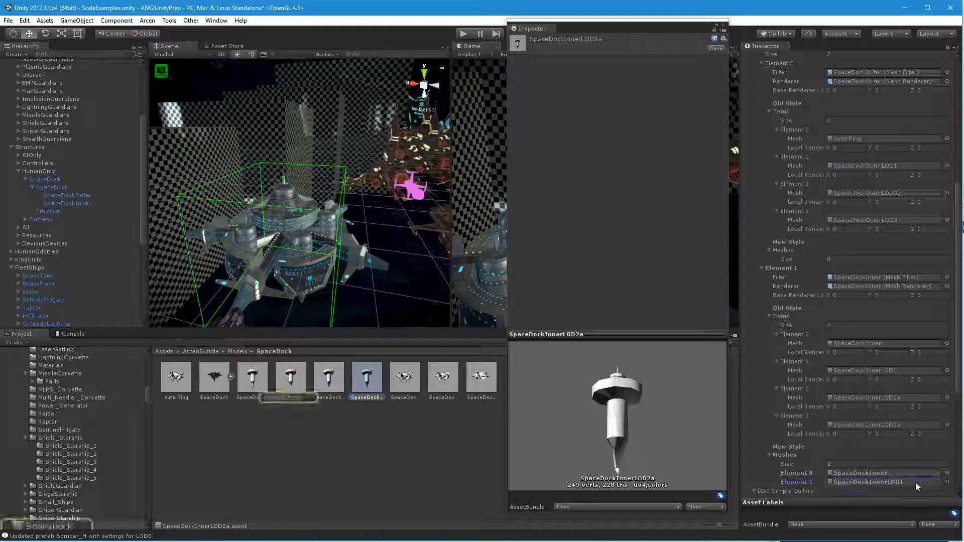
click(295, 390)
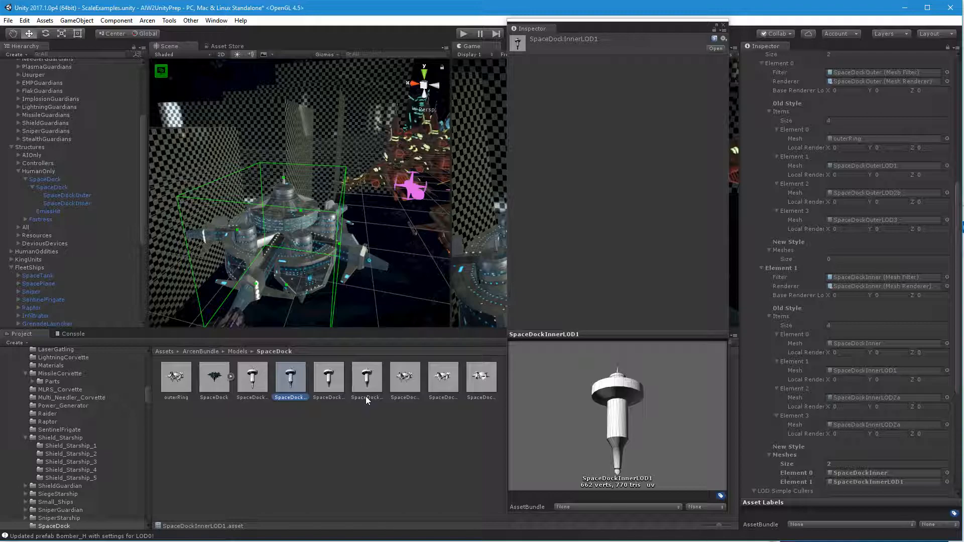
Delete the SpaceDockInnerLOD2a mesh asset from the SpaceDock models folder.
click(878, 427)
click(358, 384)
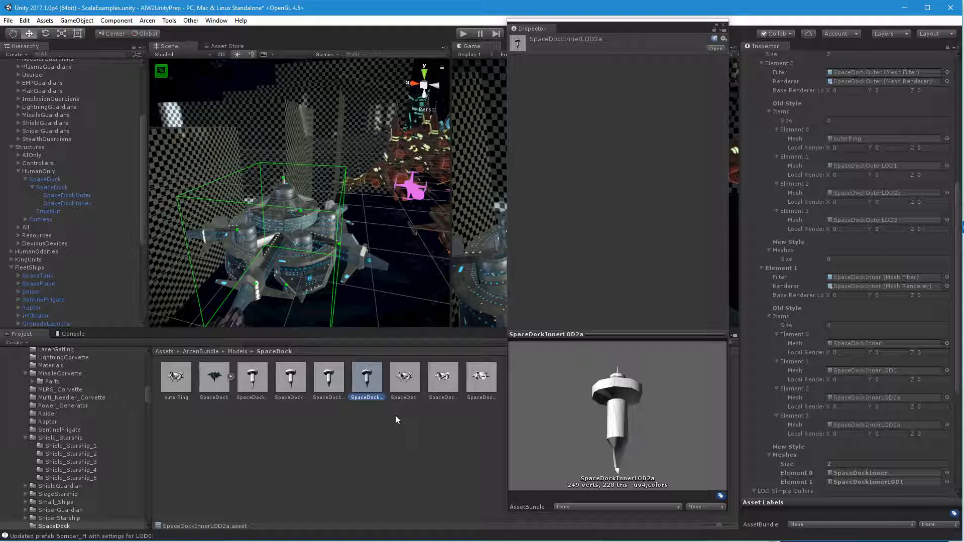
key(Delete)
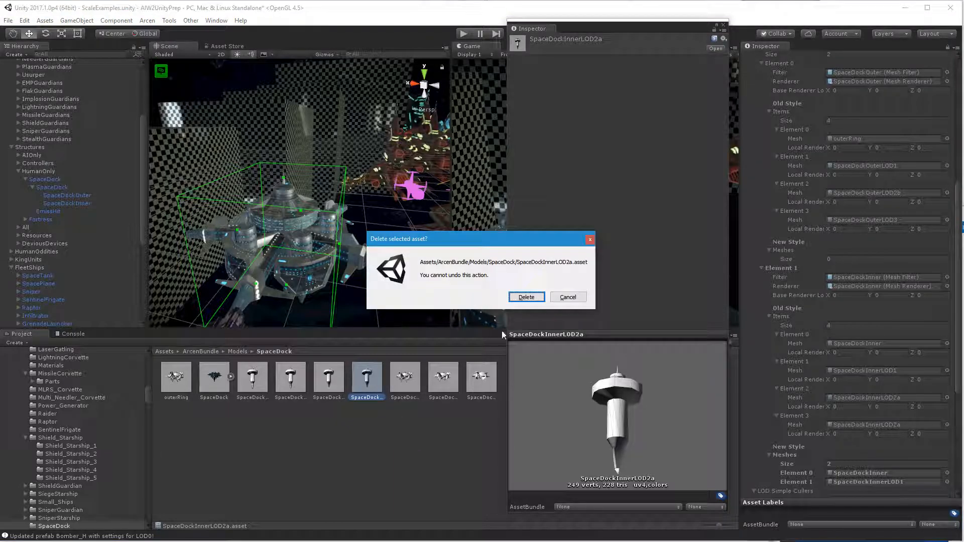
click(526, 297)
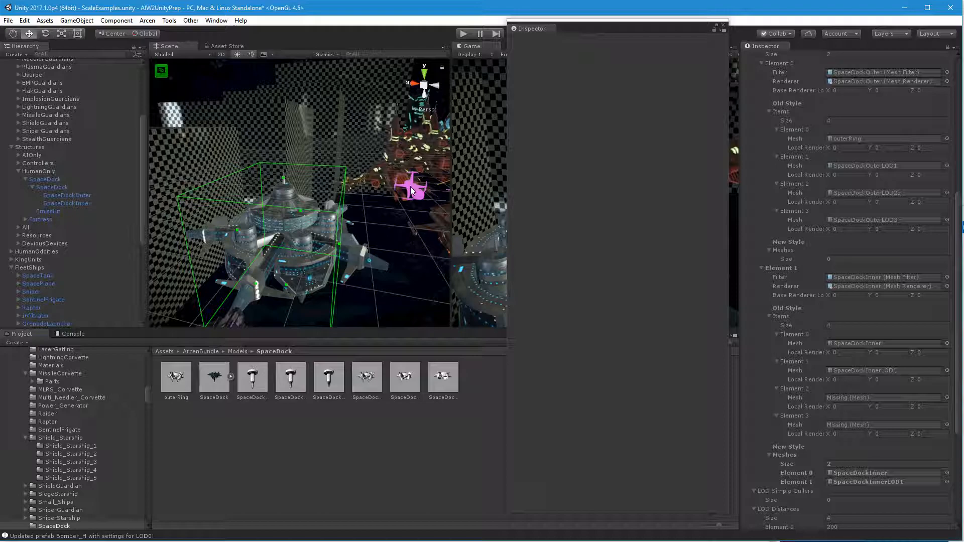
Set the old-style Items size of SpaceDock's inner LOD chain to 0 and collapse that list.
click(845, 326)
key(Return)
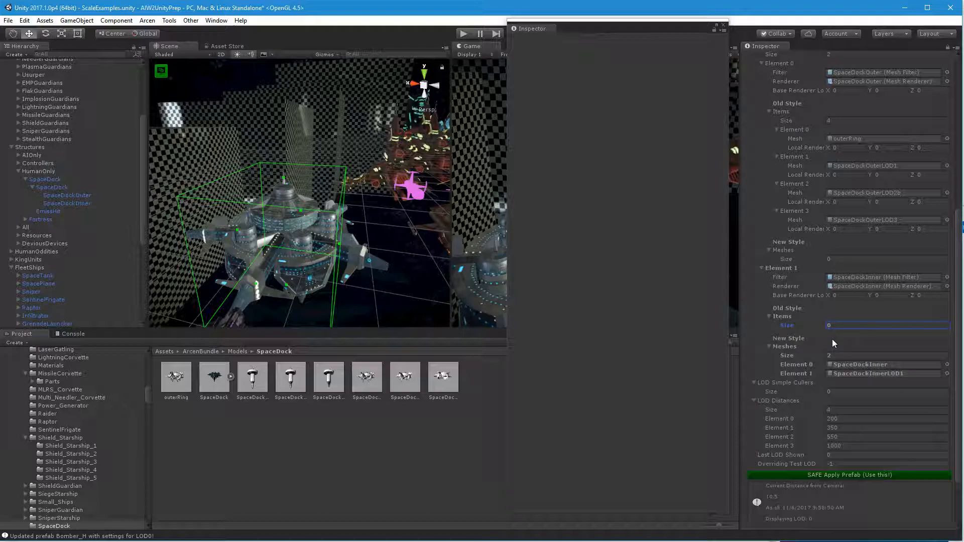
click(769, 315)
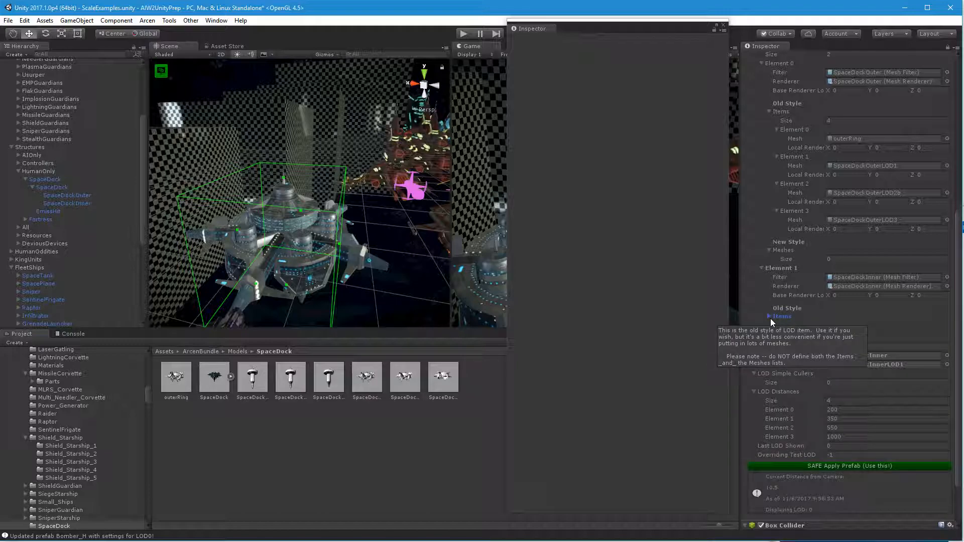
Add the outerRing and SpaceDockOuterLOD1 meshes to the new-style Meshes list of SpaceDock's outer LOD chain.
click(863, 139)
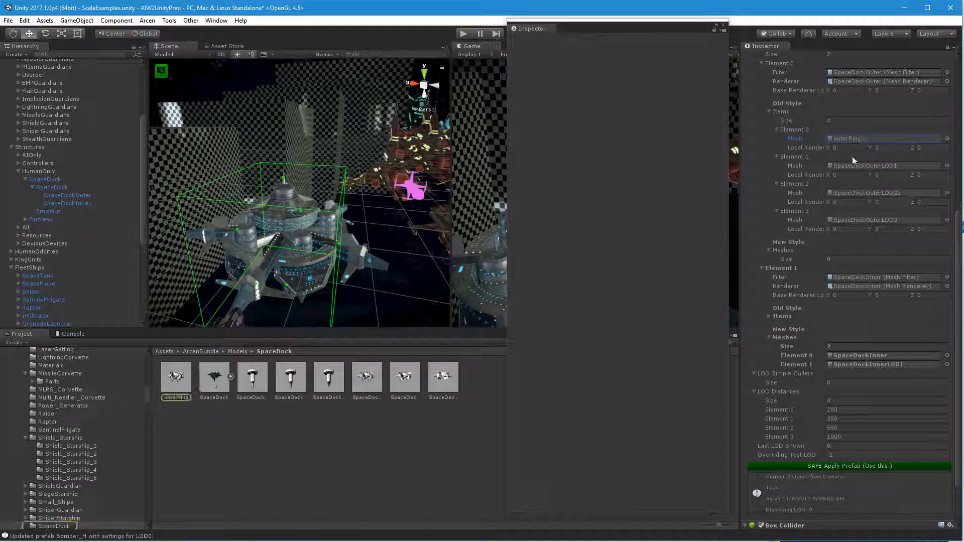
click(176, 376)
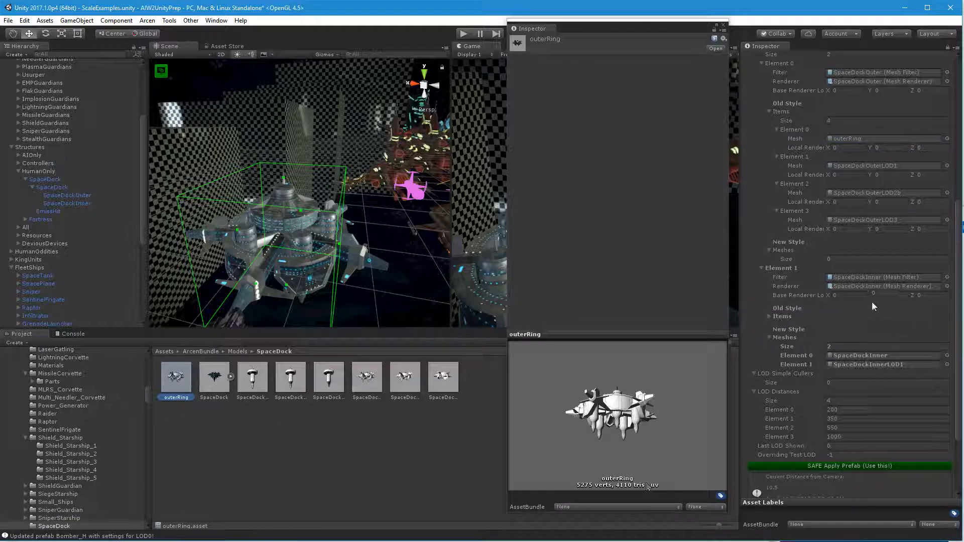
drag(174, 391, 793, 251)
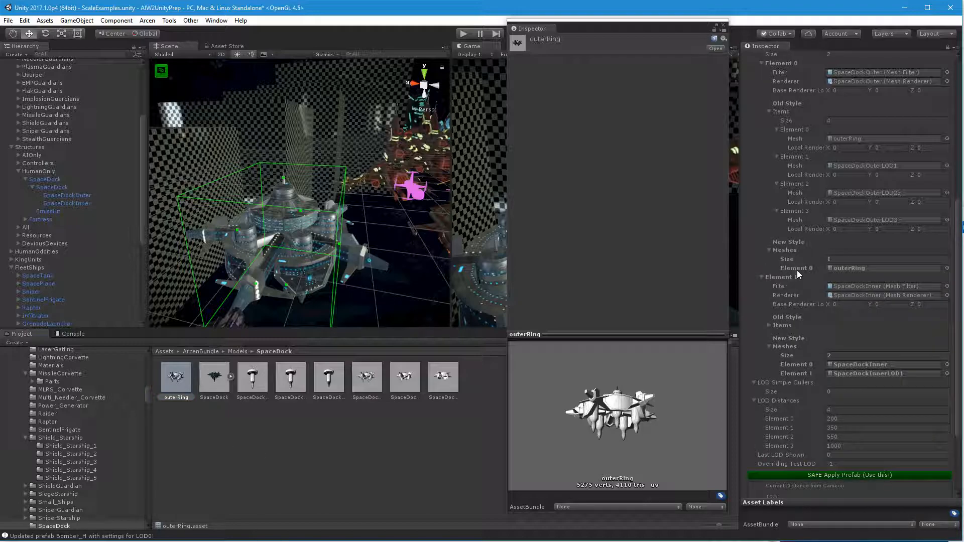
click(874, 165)
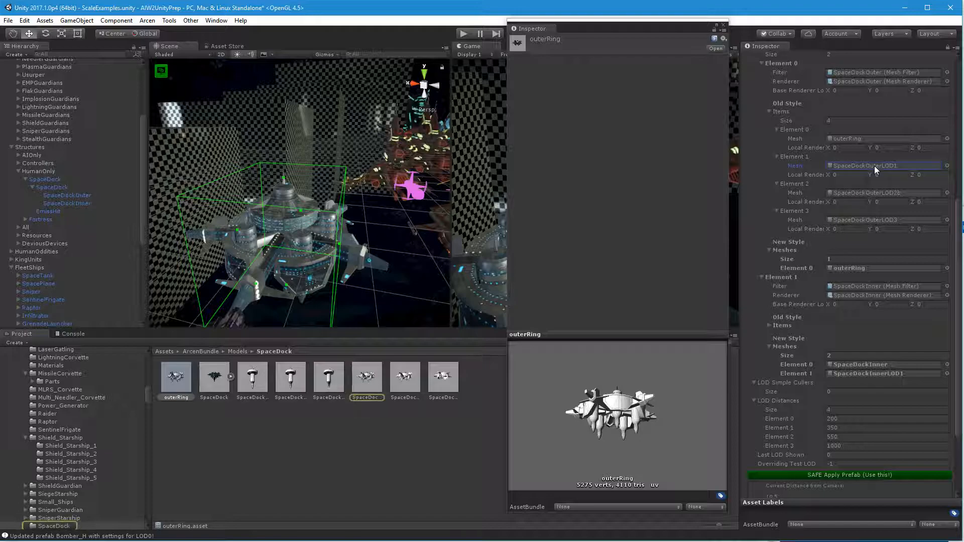
click(372, 387)
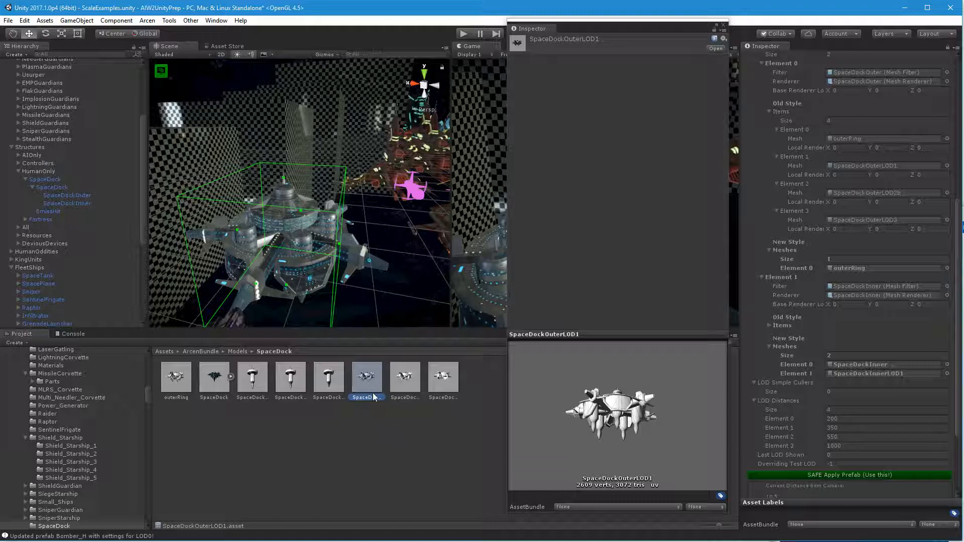
drag(365, 388, 798, 254)
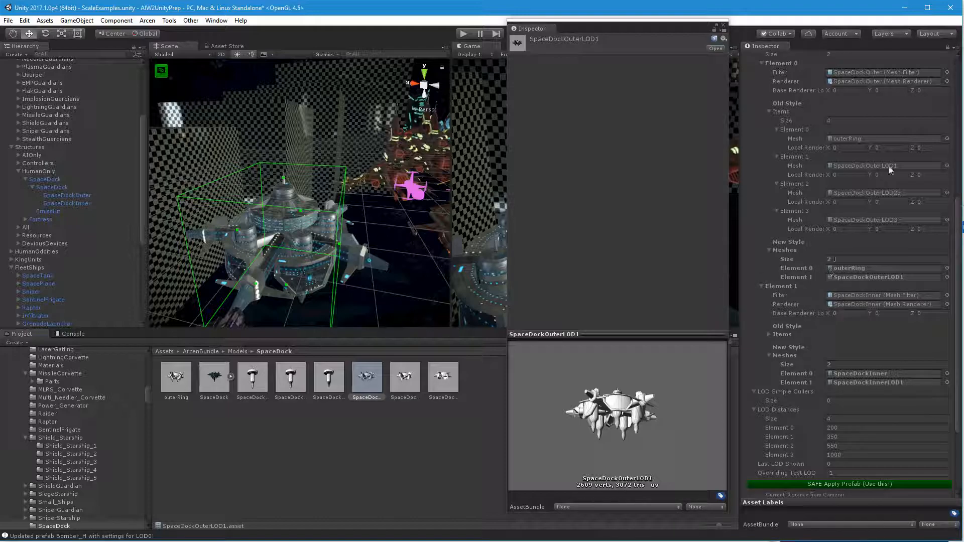
Check the SpaceDockOuterLOD2b and SpaceDockOuterLOD3 mesh assets and delete both of them.
click(415, 387)
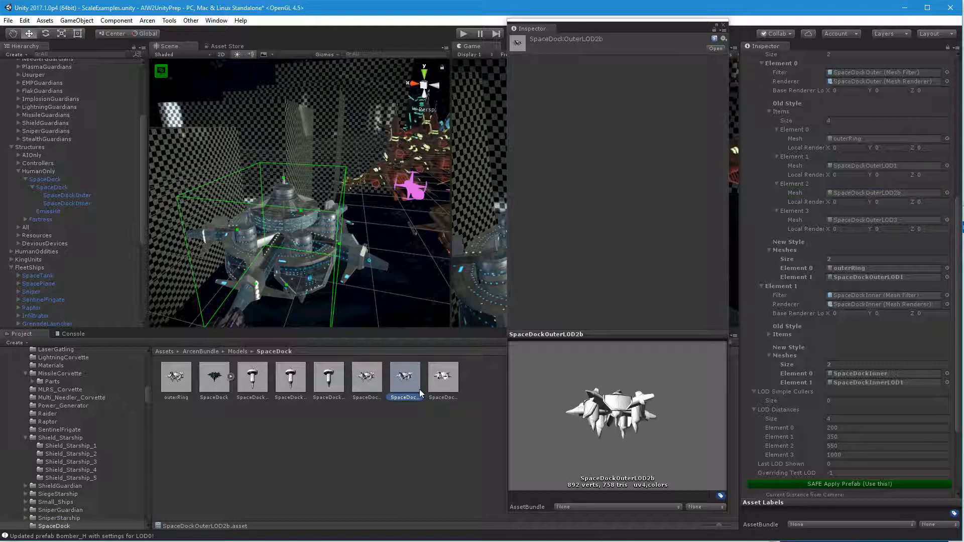
click(444, 386)
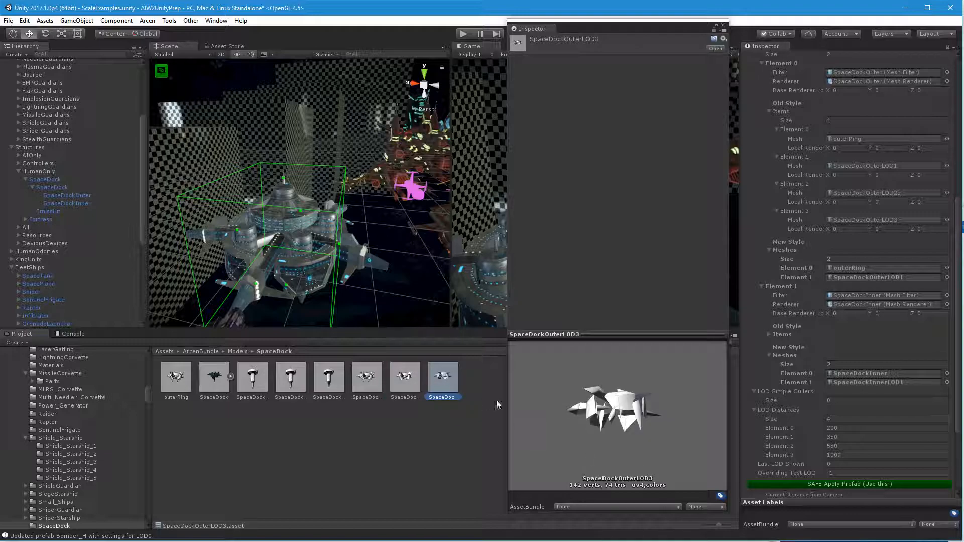
ctrl+click(408, 388)
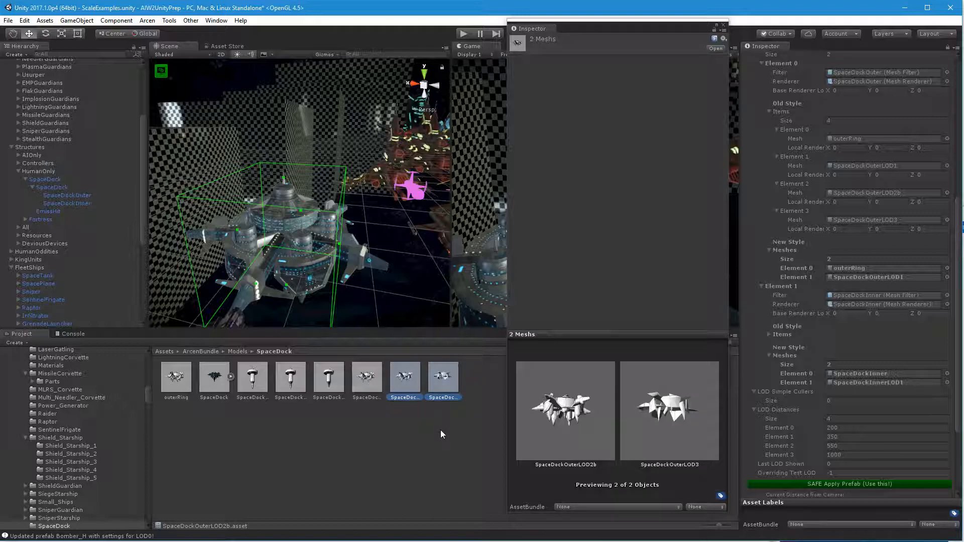
key(Delete)
click(526, 302)
Set the old-style Items size of SpaceDock's outer LOD chain to 0.
click(852, 121)
text(0)
key(Return)
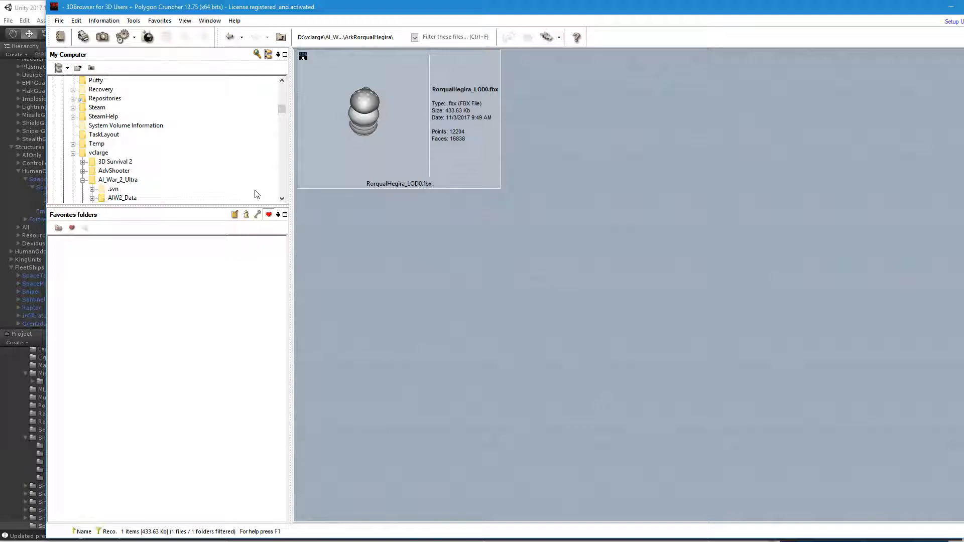
Switch to 3DBrowser and view the contents of the Fighter folder under _FinalGameMeshes and FleetShips.
scroll(191, 169, down, 5)
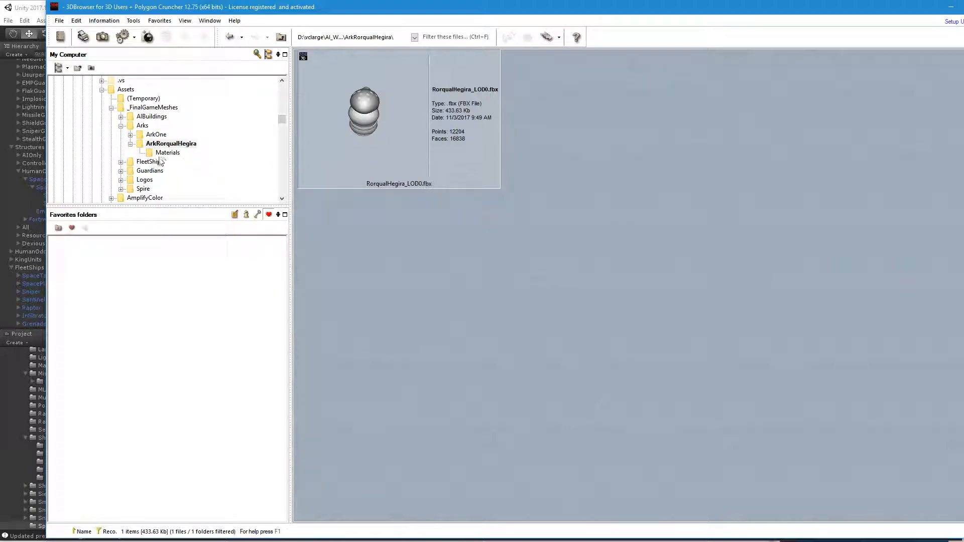
click(153, 108)
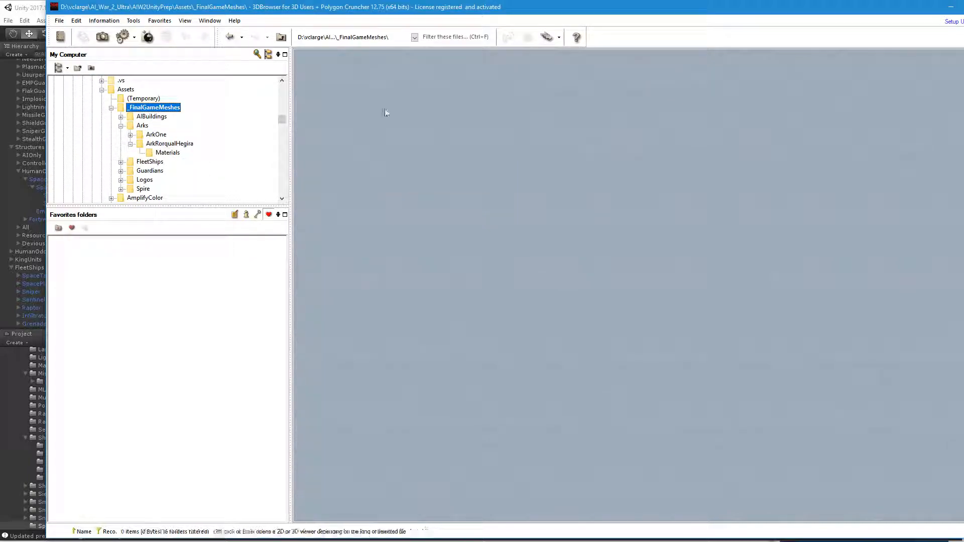
click(151, 162)
click(121, 162)
click(130, 180)
click(156, 179)
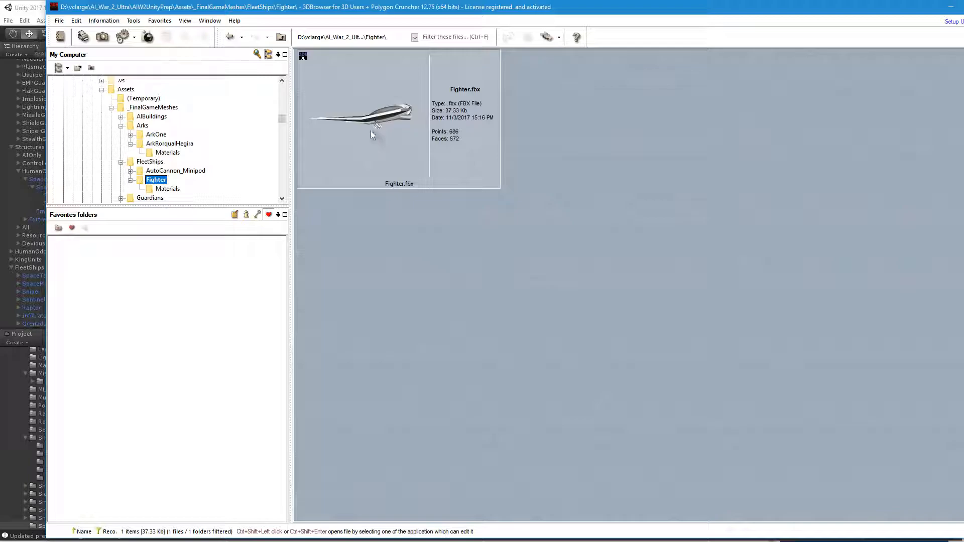
click(130, 180)
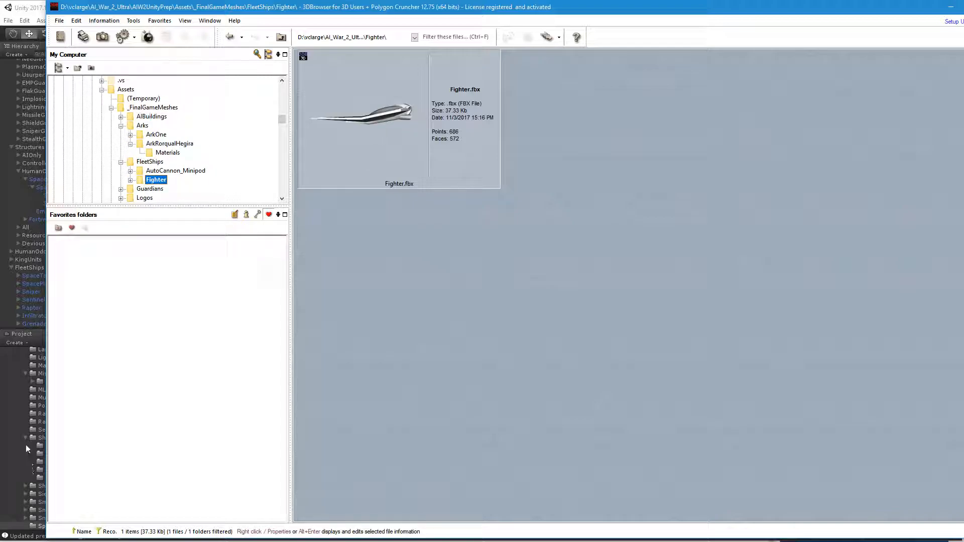
Check the SpaceDock folder in Unity, then open the matching ArcenBundle/Models/SpaceDock folder in 3DBrowser.
click(34, 330)
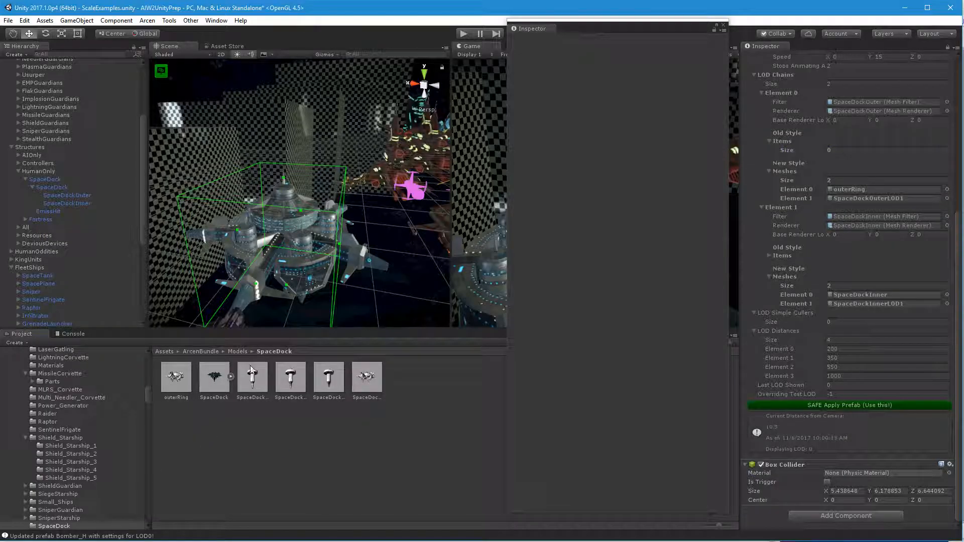
key(alt+Tab)
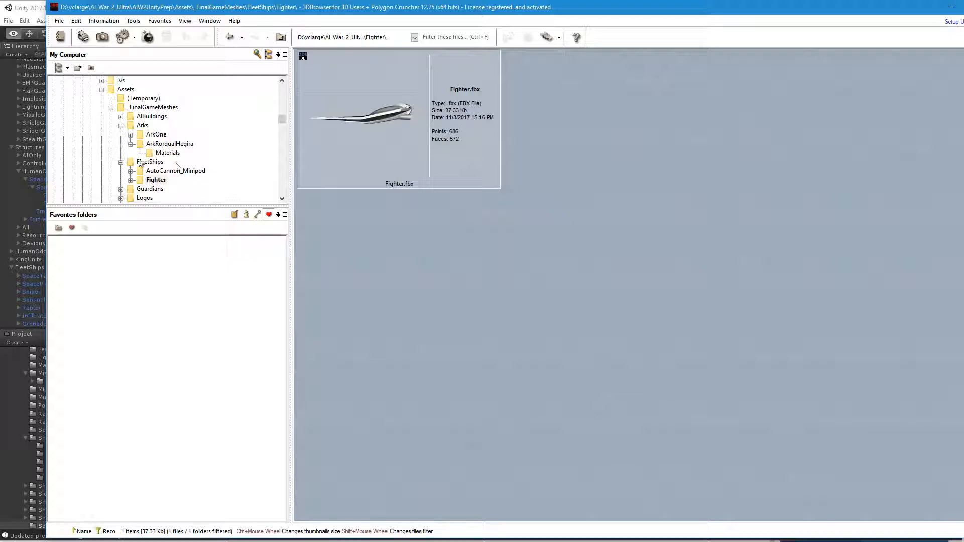
click(106, 110)
click(111, 108)
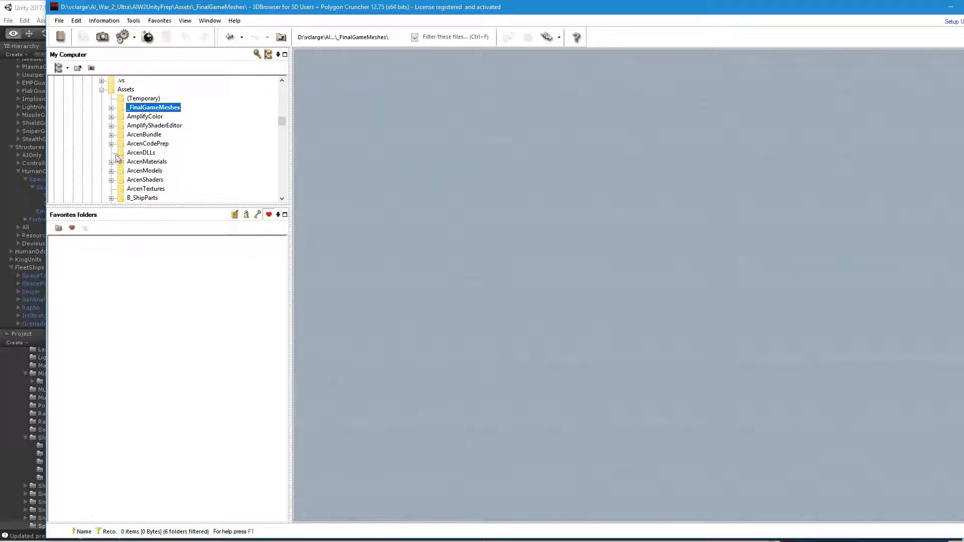
click(111, 135)
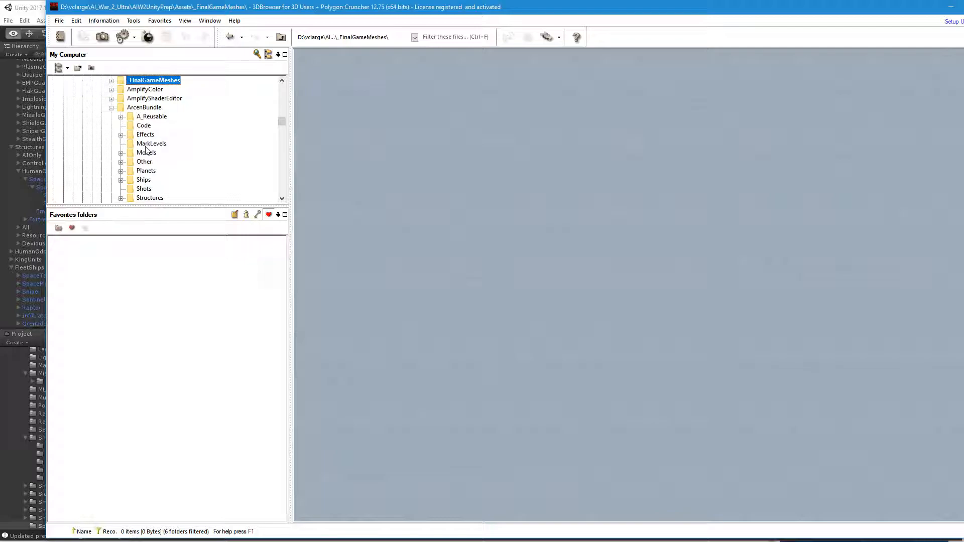
click(121, 153)
scroll(175, 166, down, 5)
scroll(181, 168, down, 3)
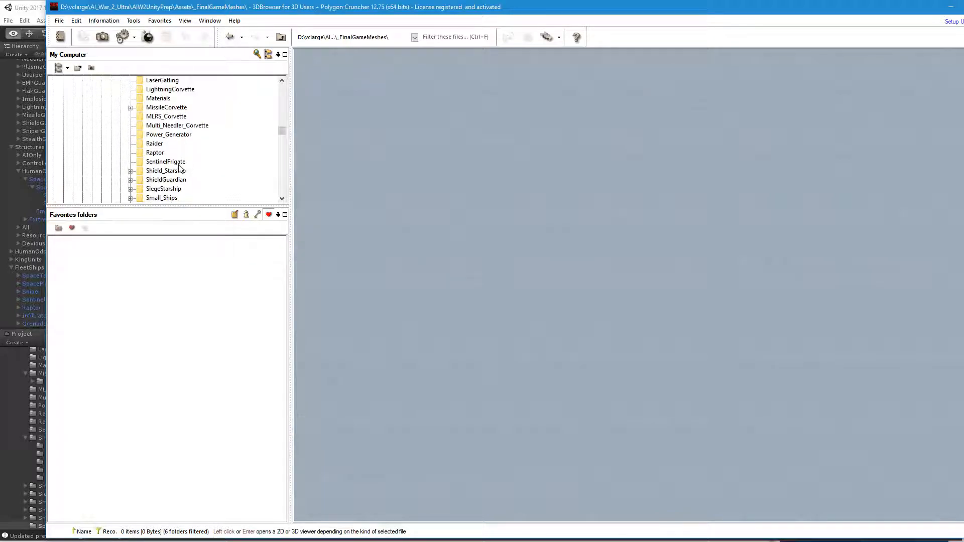
click(142, 171)
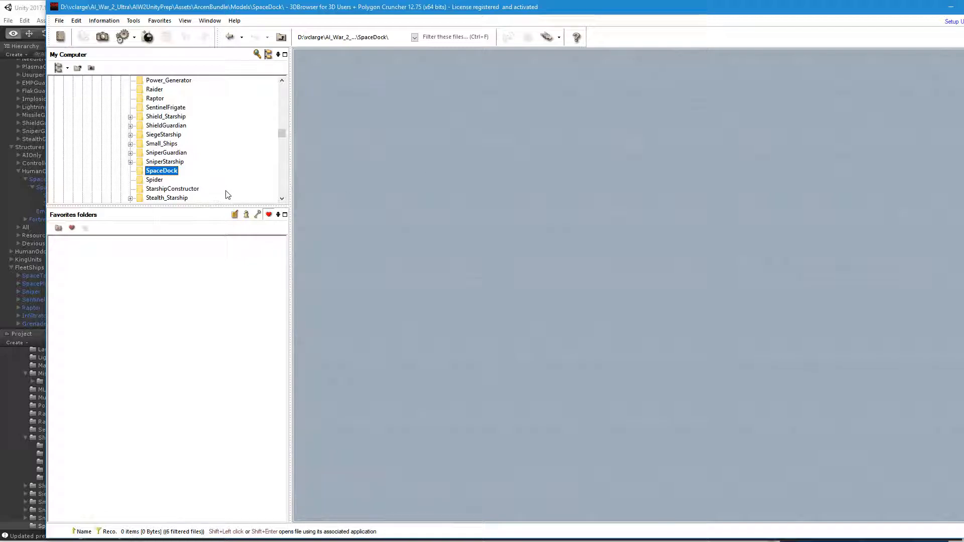
Move the 3DBrowser window aside, return to Unity and set SpaceDock's Overriding Test LOD to 1.
drag(555, 12, 536, 461)
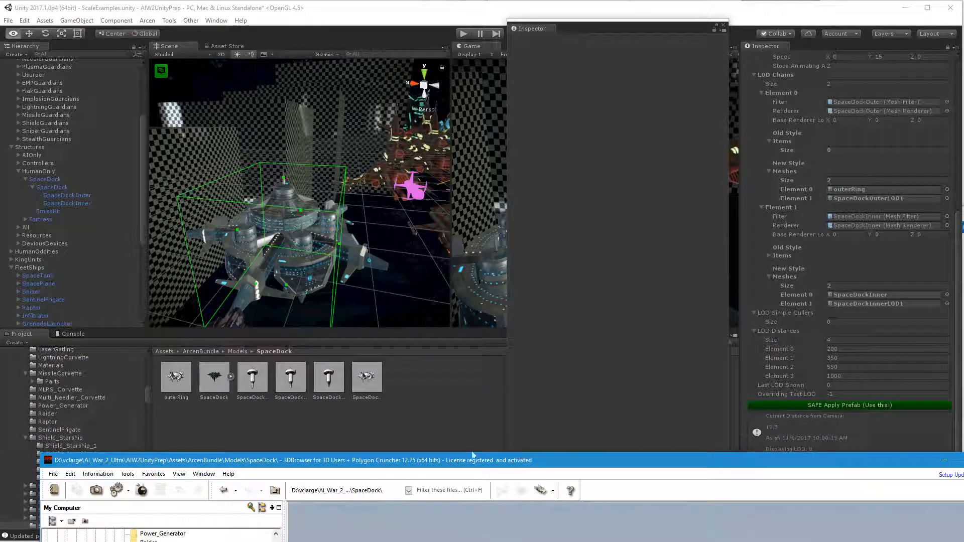
click(379, 386)
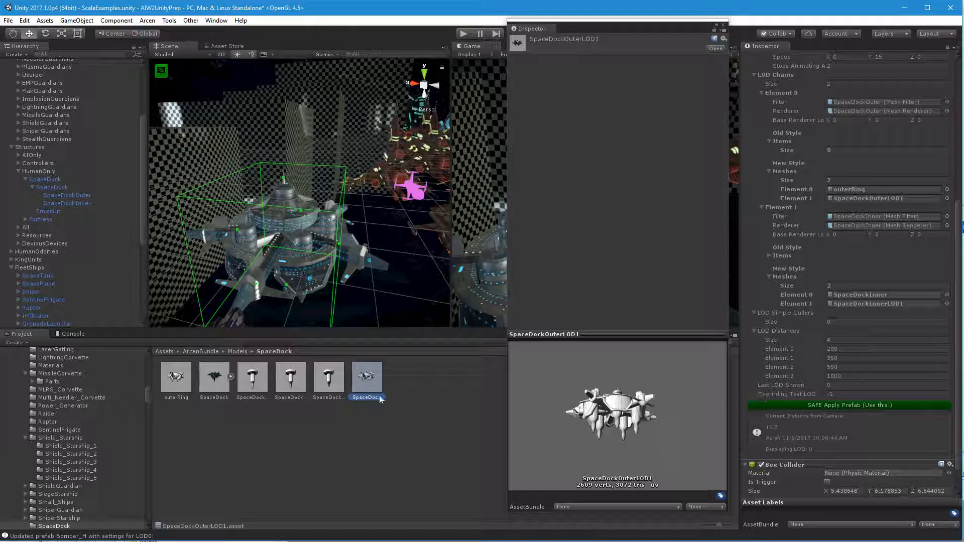
click(847, 385)
click(850, 394)
text(1)
key(Return)
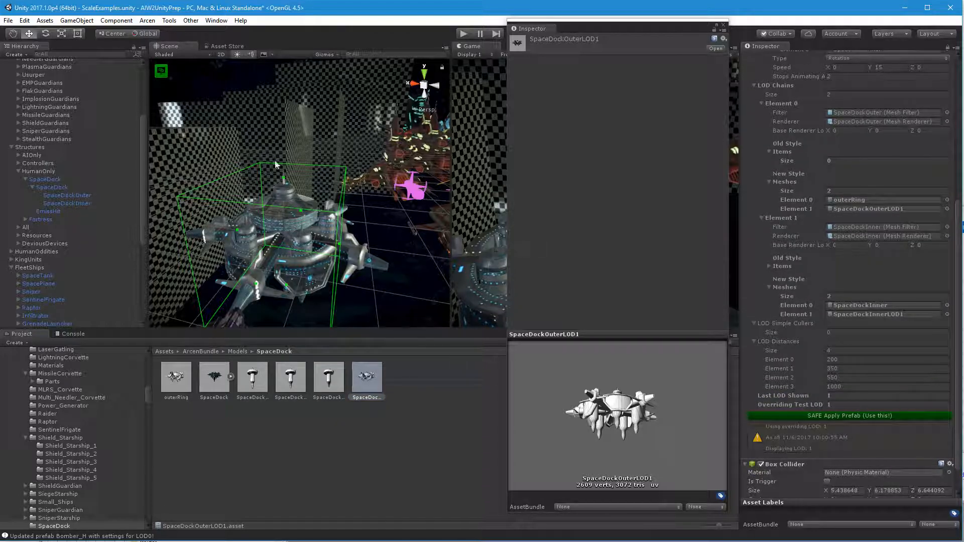
Export the nested SpaceDock object with the Unity Fbx Exporter as a single FBX named SpaceDock.fbx in the Assets/(Temporary) folder.
click(60, 187)
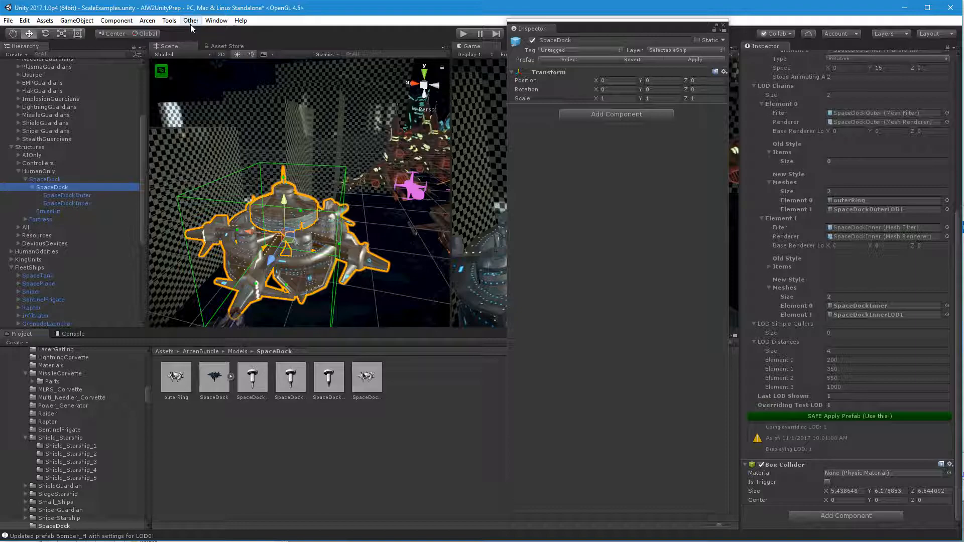
click(166, 22)
mouse_move(144, 21)
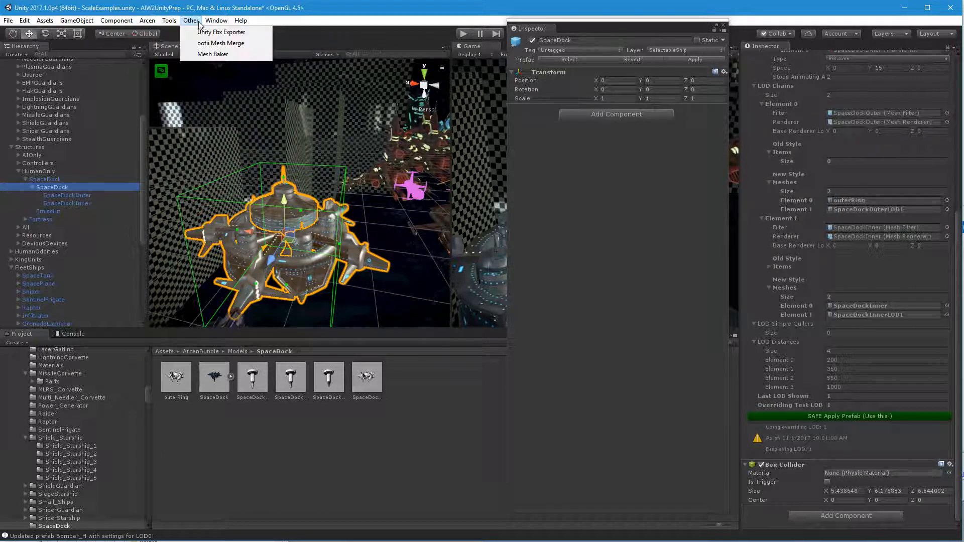
click(211, 32)
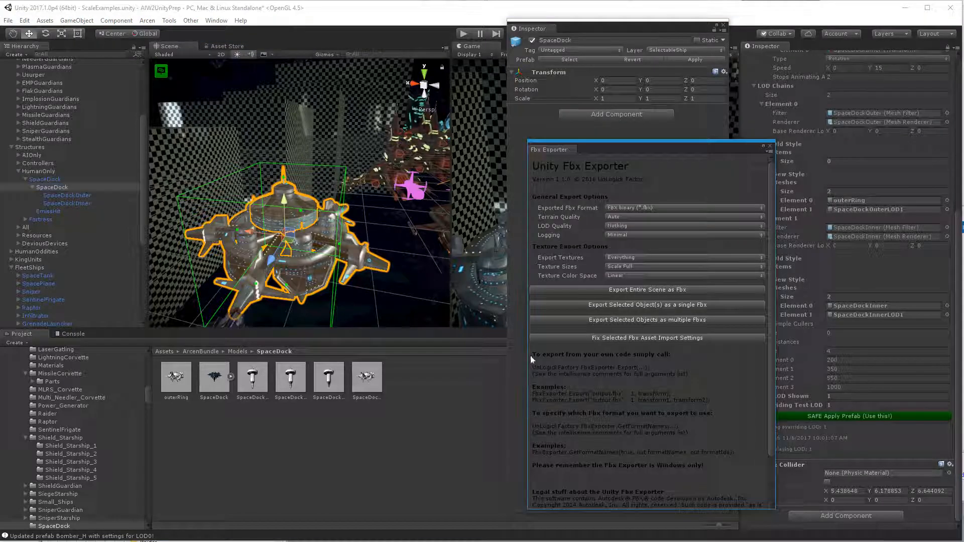
click(655, 305)
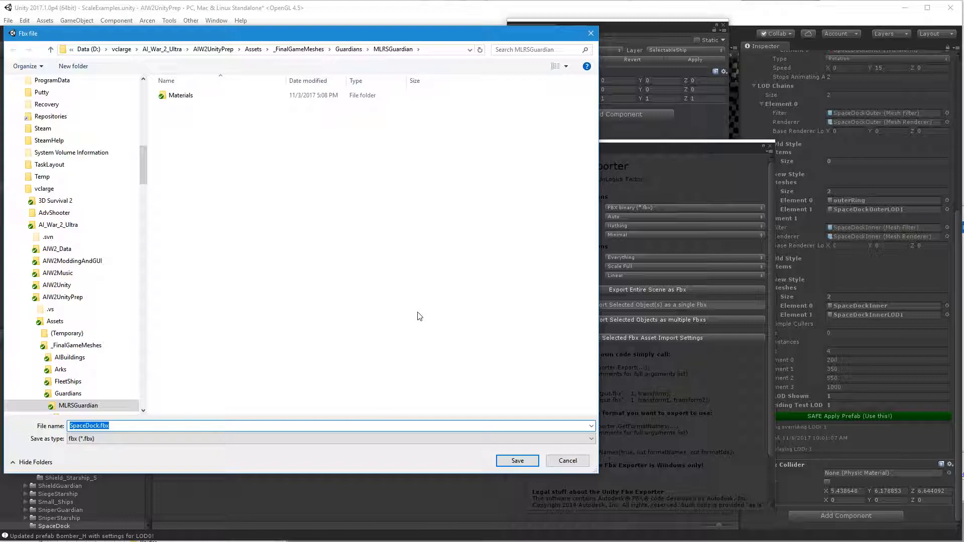
scroll(76, 387, down, 2)
scroll(76, 389, down, 2)
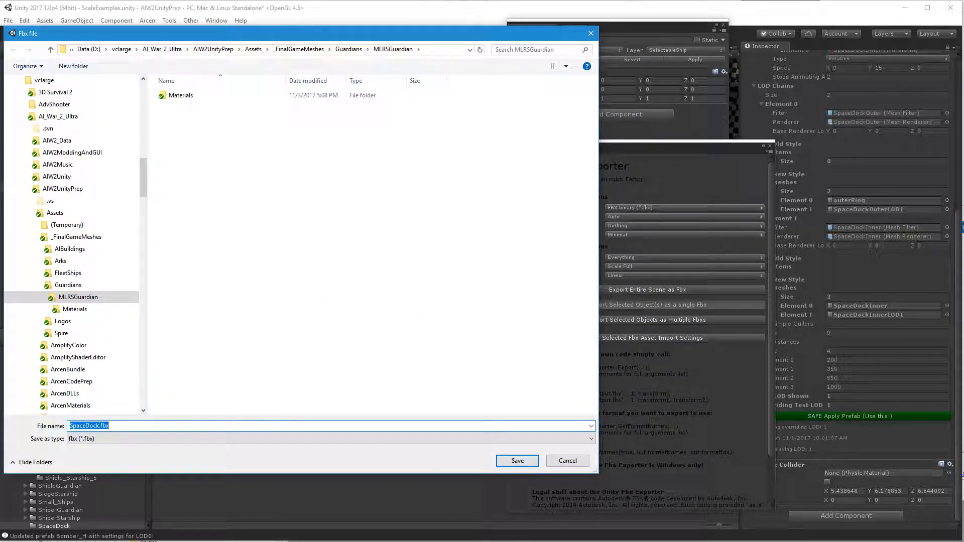
scroll(116, 344, down, 2)
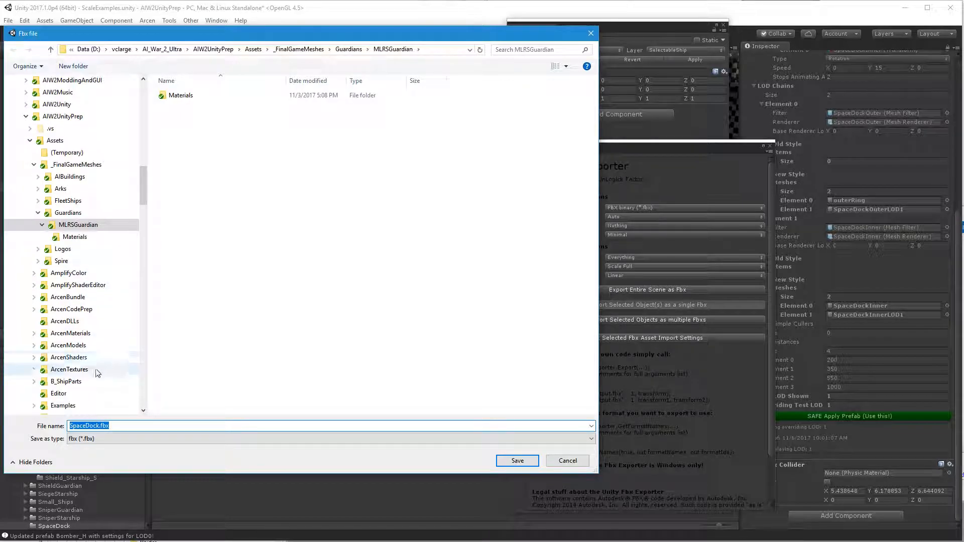
click(67, 152)
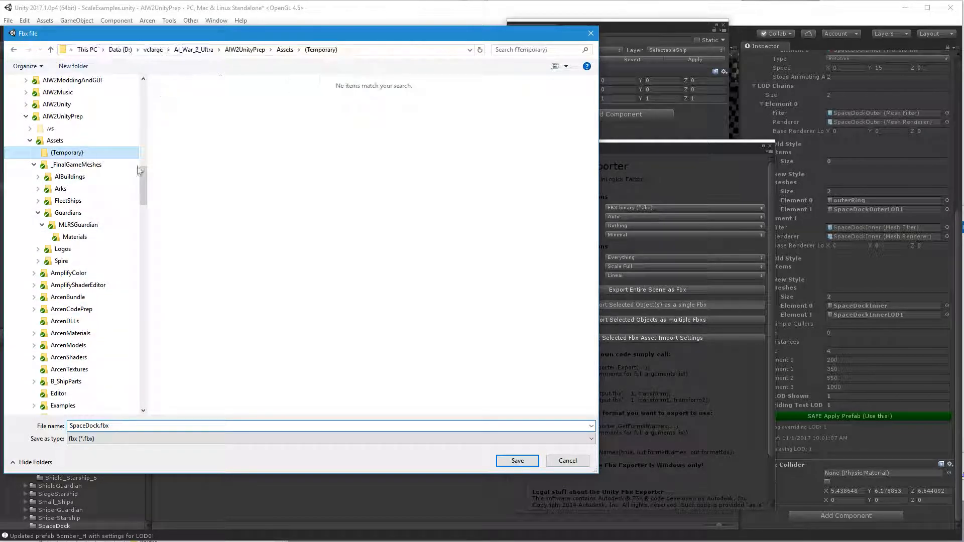
click(518, 460)
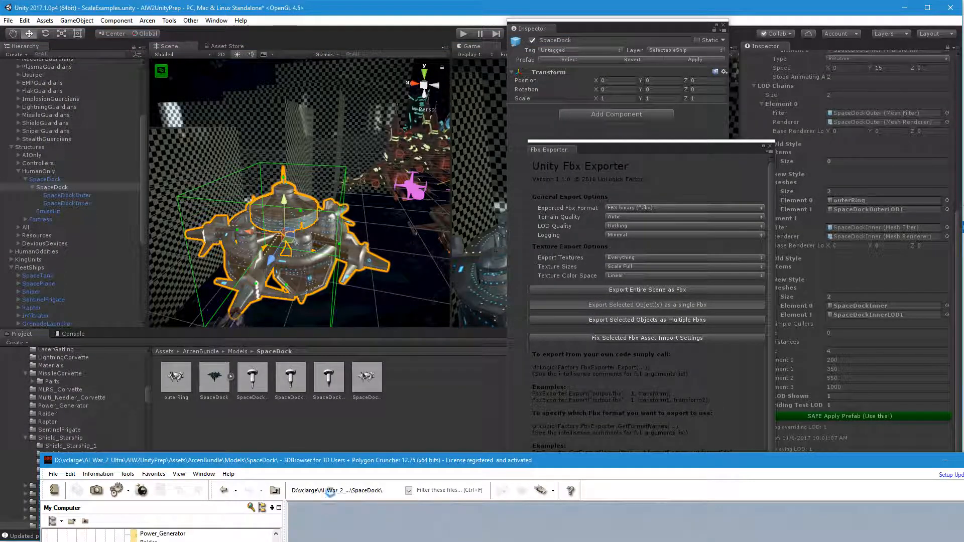
Switch to 3DBrowser, browse to the (Temporary) folder and open SpaceDock.fbx for polygon optimization.
drag(336, 461, 334, 117)
drag(277, 242, 277, 216)
scroll(209, 271, down, 7)
scroll(206, 271, up, 1)
click(148, 246)
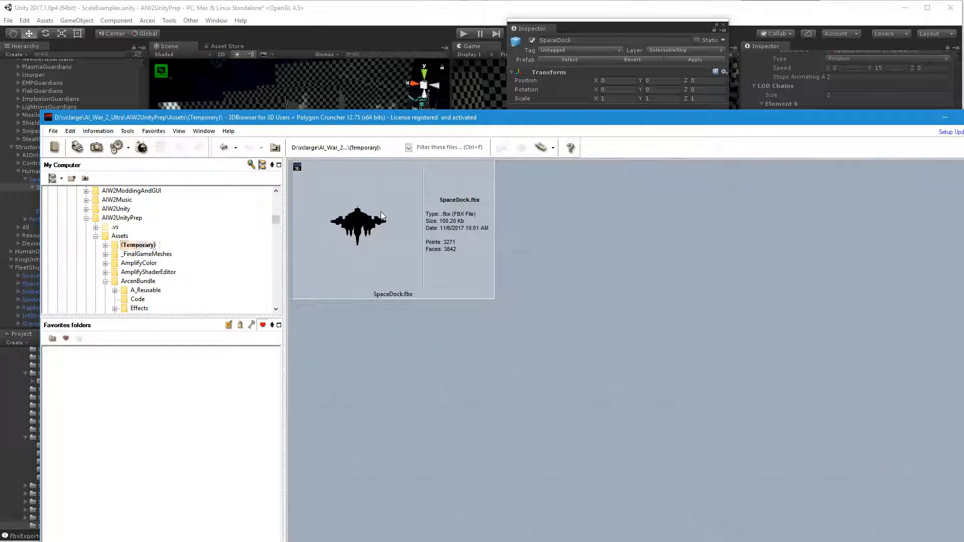
click(383, 220)
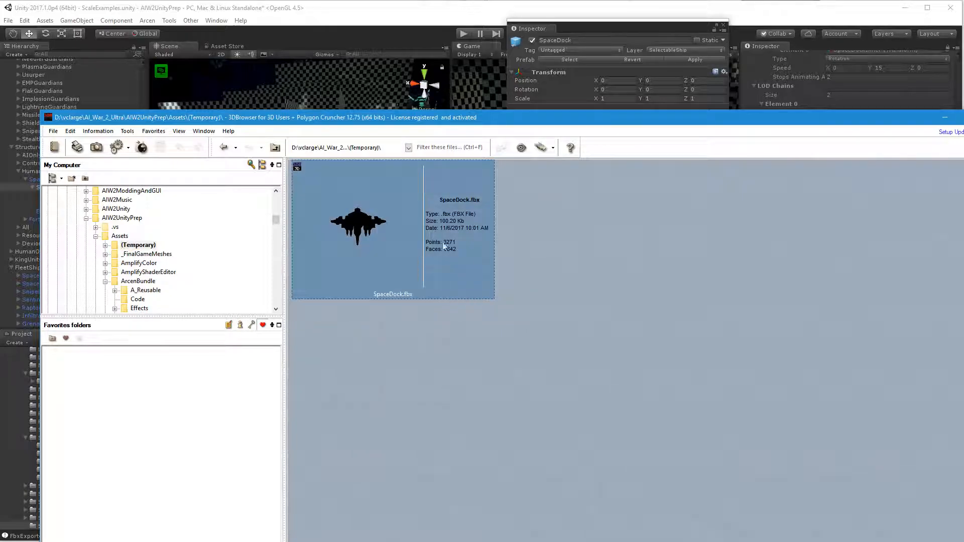
double_click(369, 246)
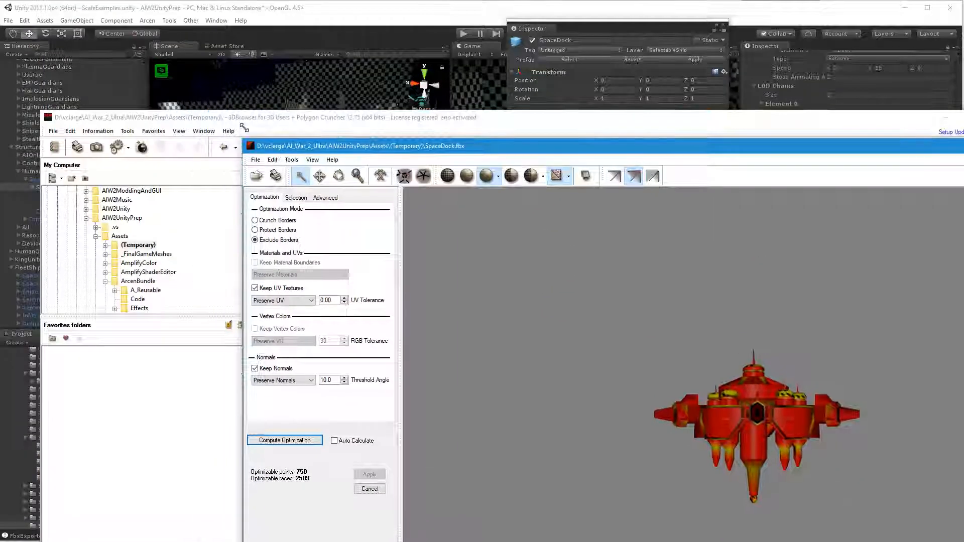
drag(459, 146, 272, 57)
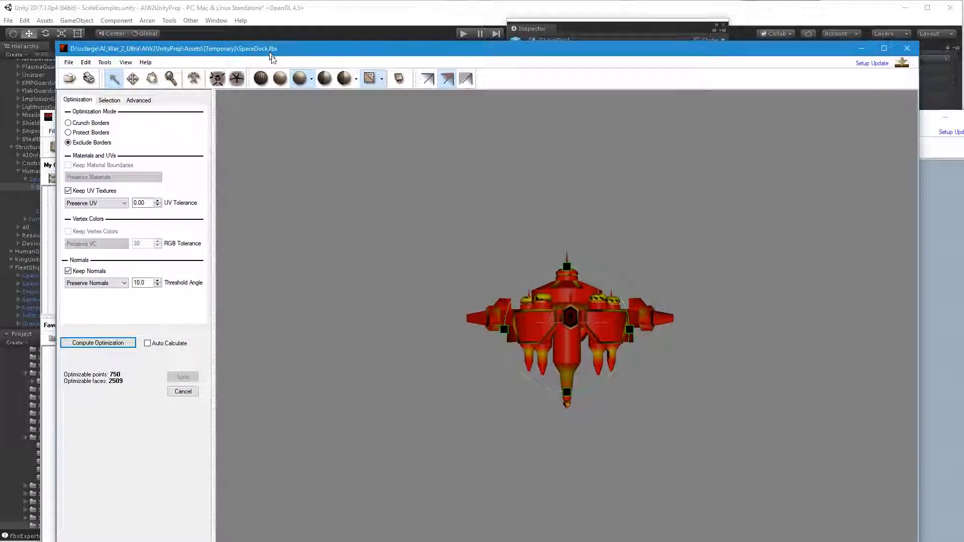
Try the Protect Borders and Crunch Borders optimization modes on the SpaceDock model.
click(69, 133)
click(563, 359)
drag(571, 317, 566, 368)
click(76, 124)
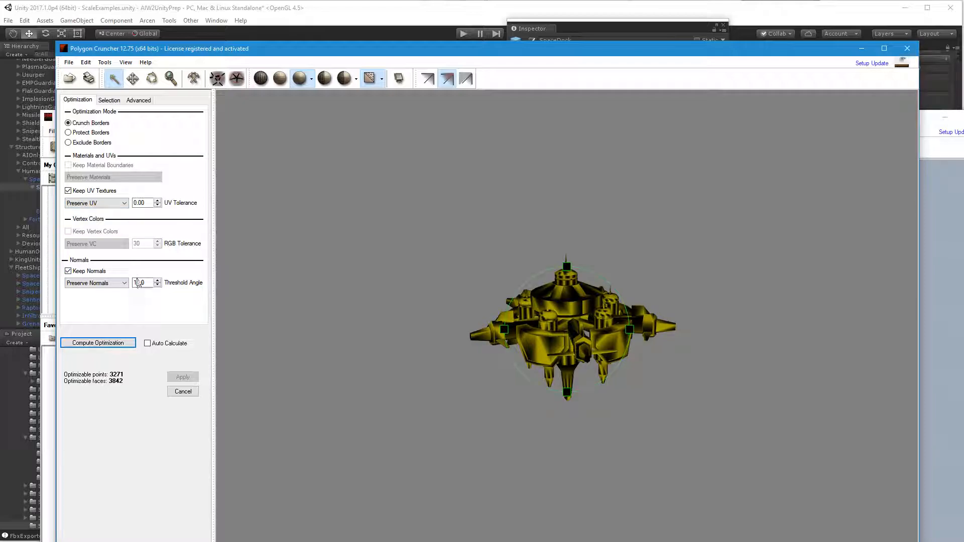
Compute the optimization with a normals threshold angle of 30 and try a 36% reduction.
click(135, 282)
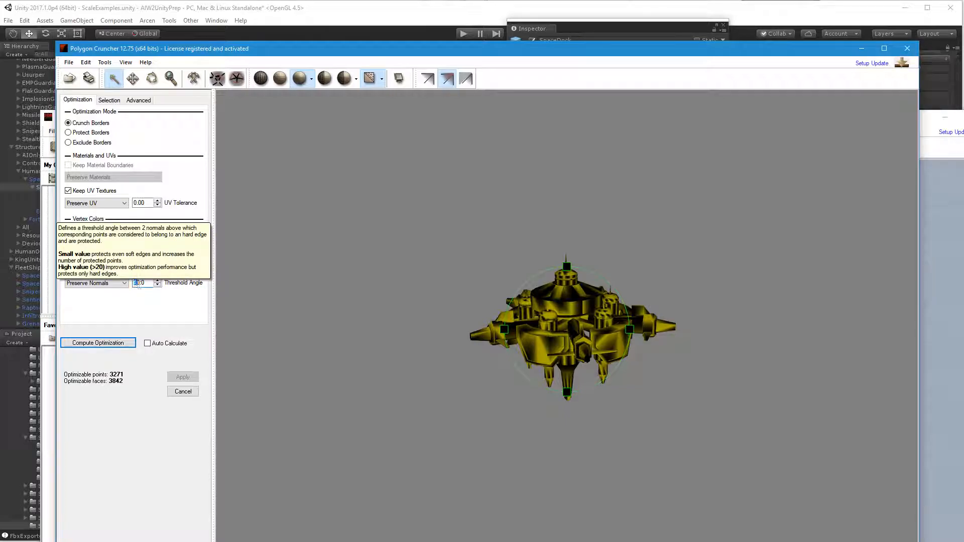
key(Return)
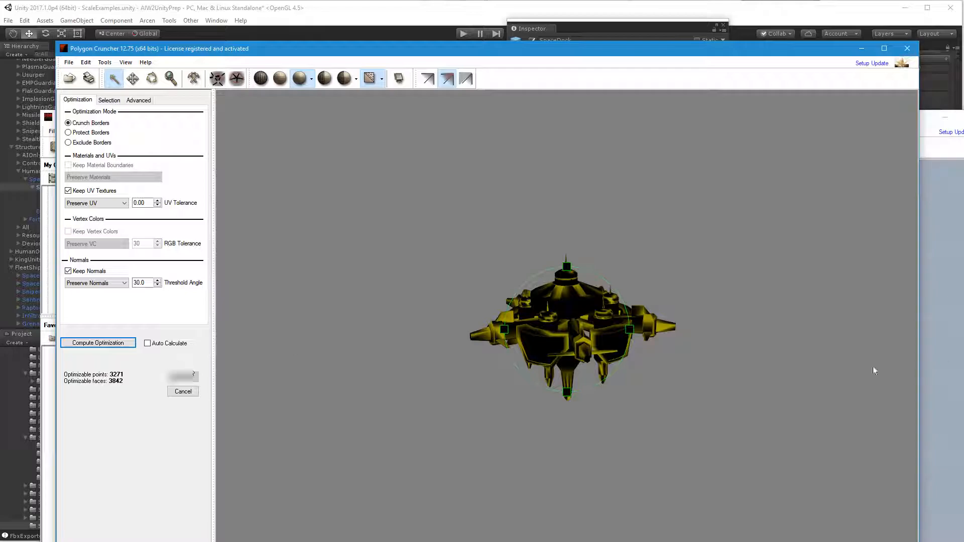
mouse_move(572, 345)
mouse_down()
mouse_move(561, 340)
mouse_move(575, 321)
mouse_move(566, 344)
mouse_up()
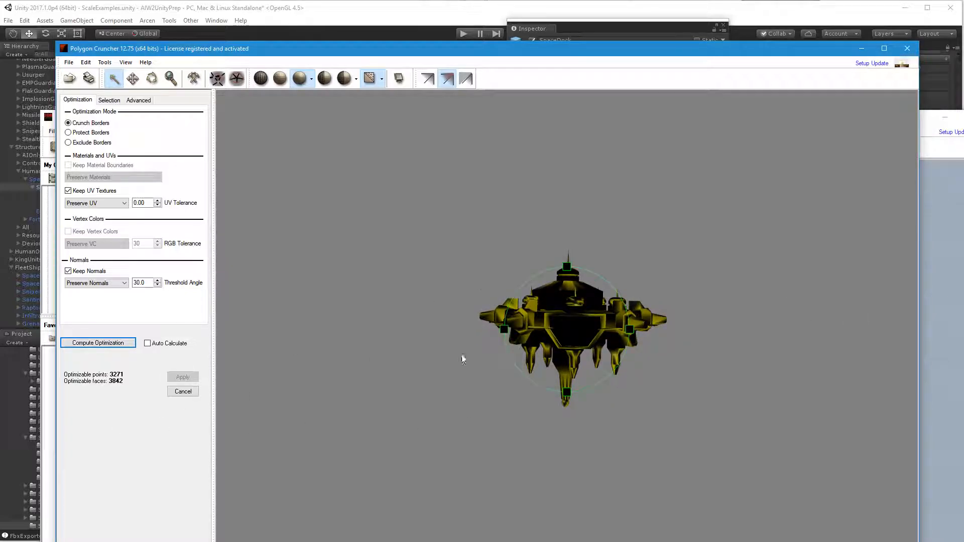
click(121, 344)
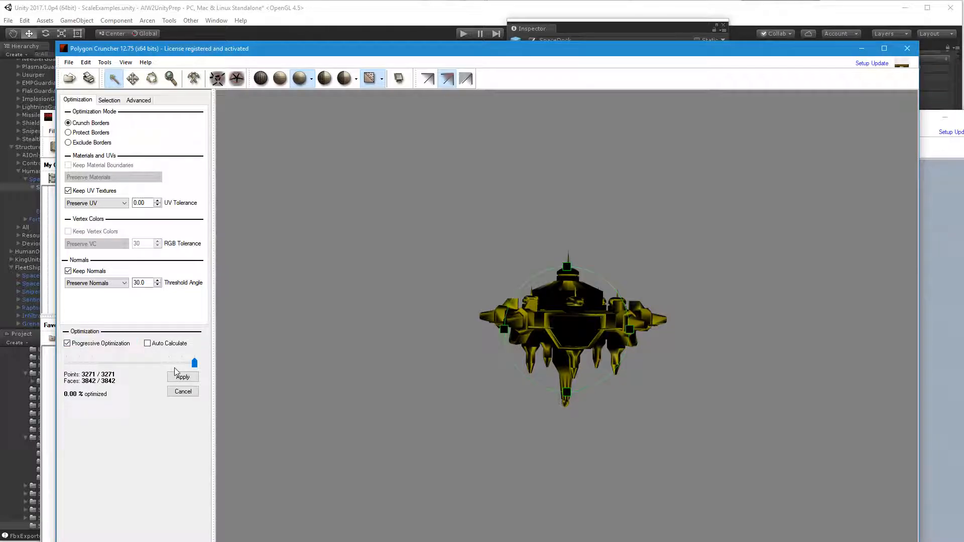
drag(194, 364, 147, 365)
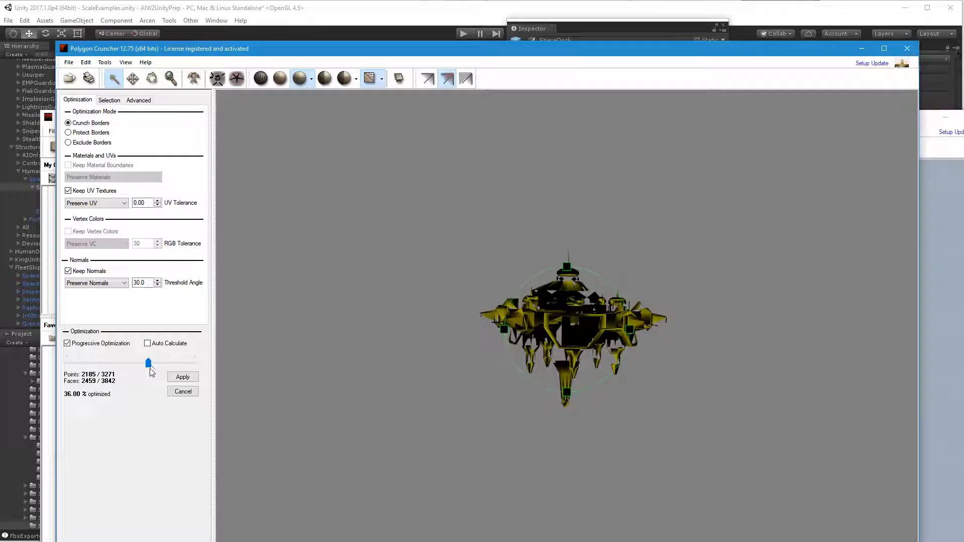
Set the optimization mode to Protect Borders, reduce the SpaceDock model by about 60.67% and apply the optimization.
click(68, 133)
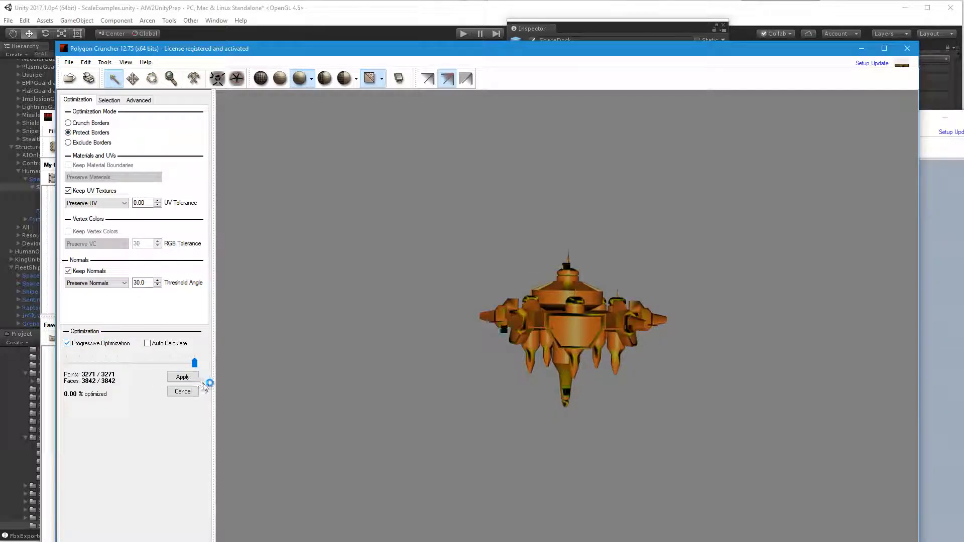
click(117, 362)
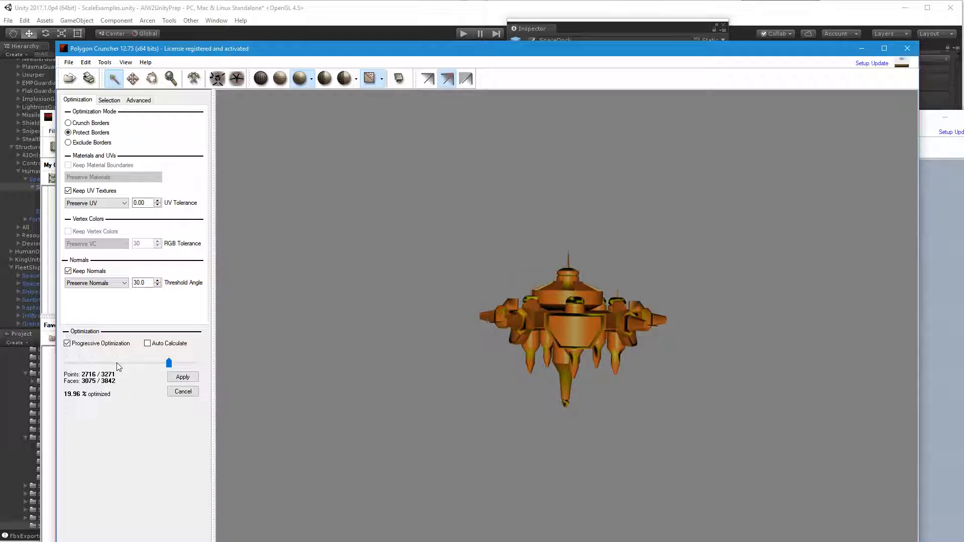
drag(566, 328, 552, 351)
mouse_move(579, 317)
mouse_down()
mouse_move(578, 379)
mouse_move(581, 321)
mouse_up()
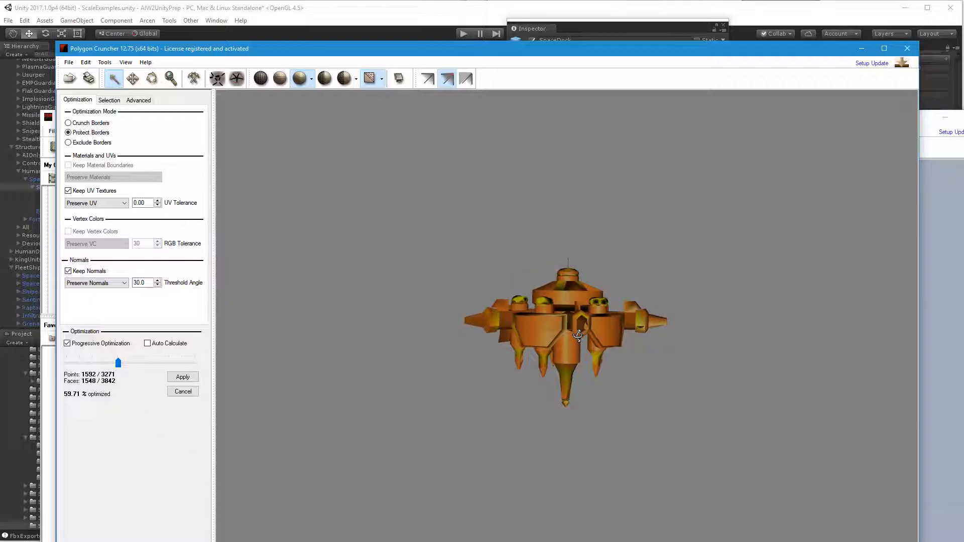
drag(596, 367, 596, 370)
mouse_move(118, 369)
mouse_down()
mouse_move(107, 366)
mouse_move(117, 371)
mouse_up()
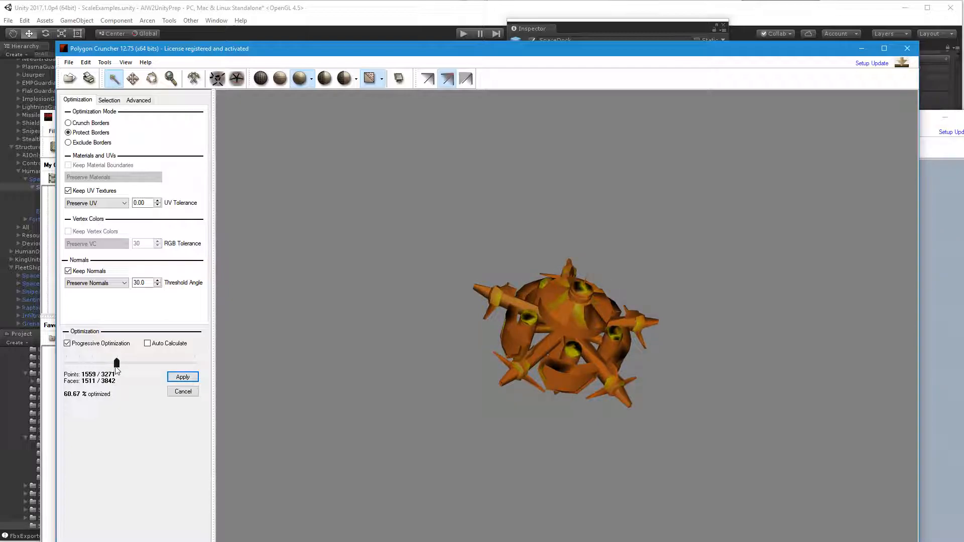
middle_drag(587, 357, 553, 309)
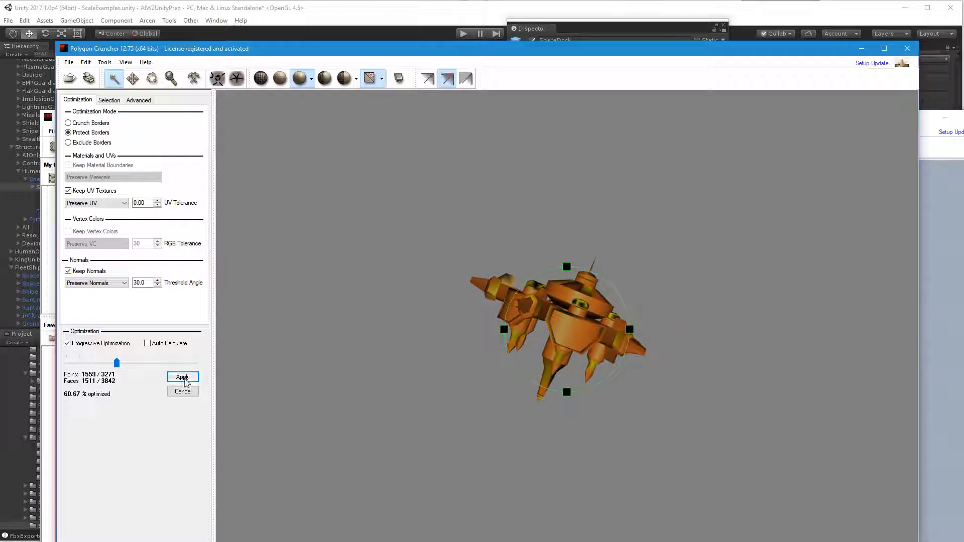
click(184, 378)
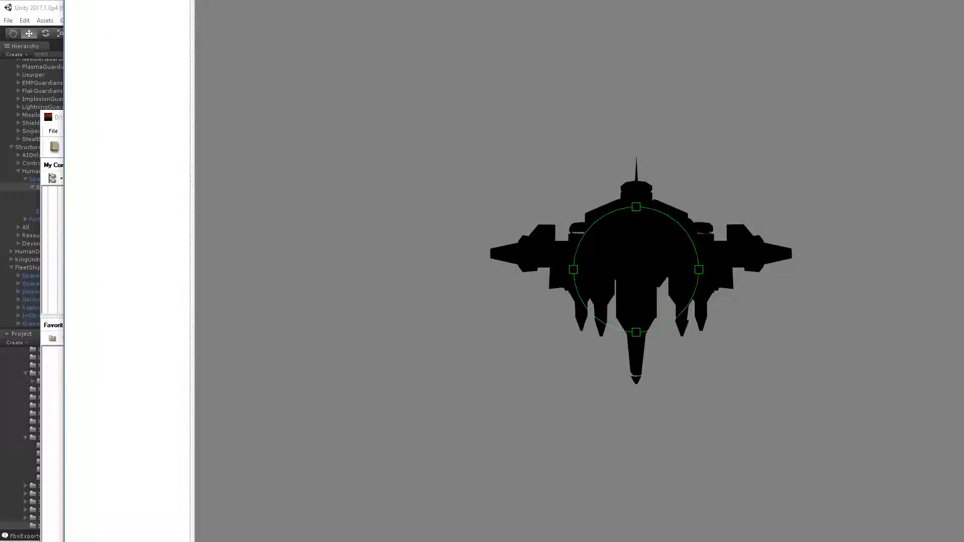
Save the optimized model as SpaceDockLOD2.fbx in the (Temporary) folder and close the model viewer.
drag(169, 0, 172, 108)
click(78, 121)
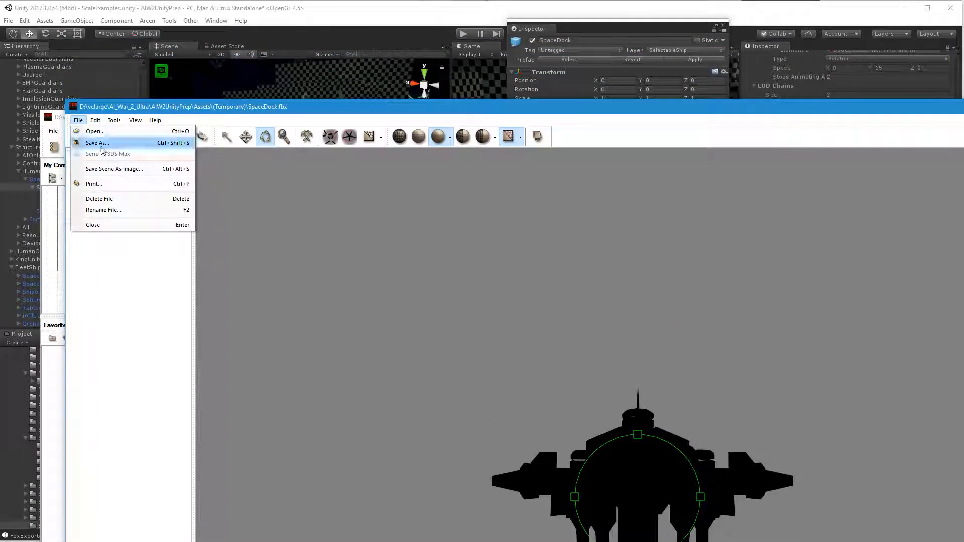
click(96, 142)
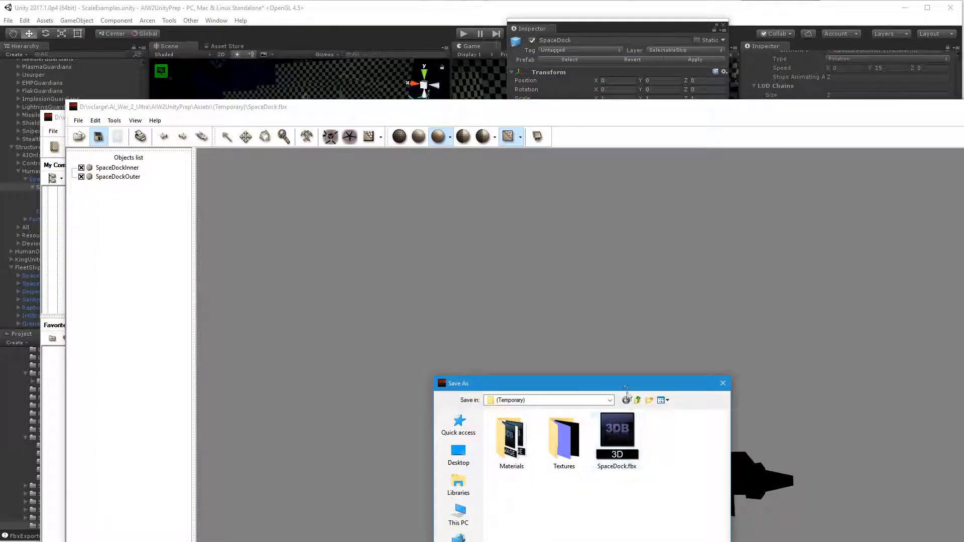
drag(615, 379, 521, 247)
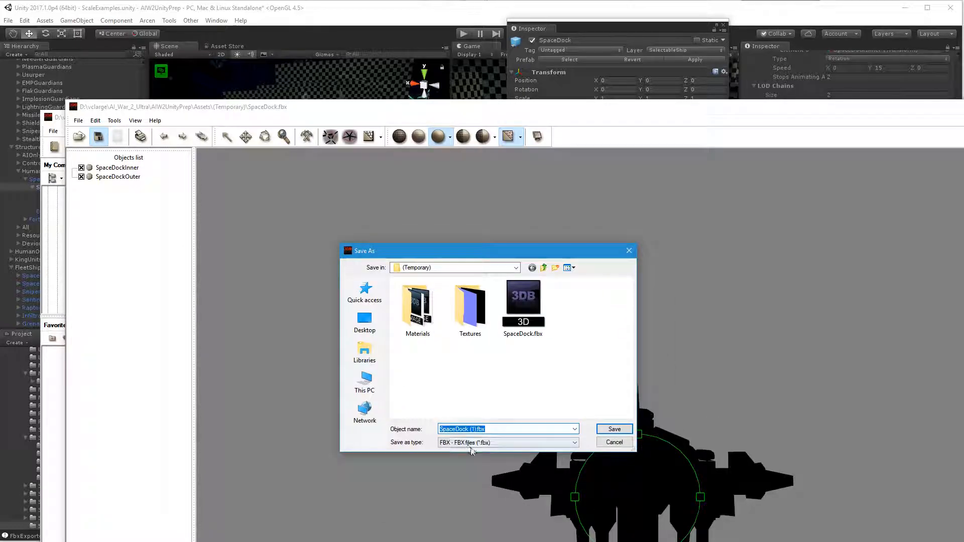
click(472, 429)
drag(475, 429, 476, 429)
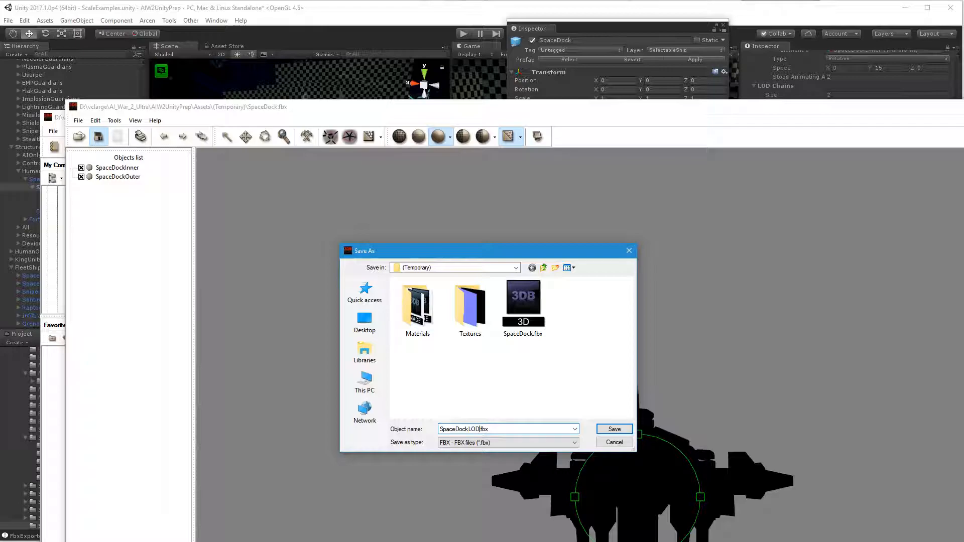
key(Return)
key(Return)
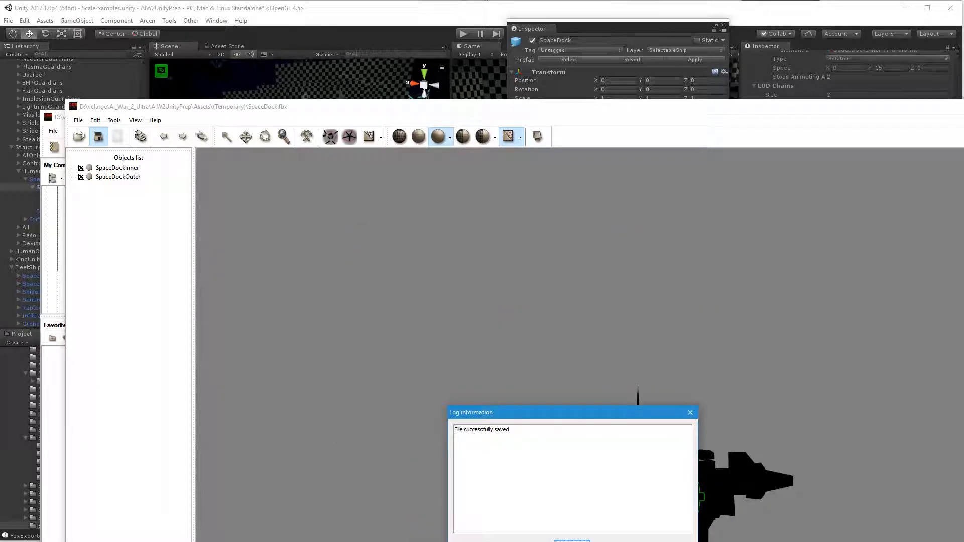
key(Return)
key(Escape)
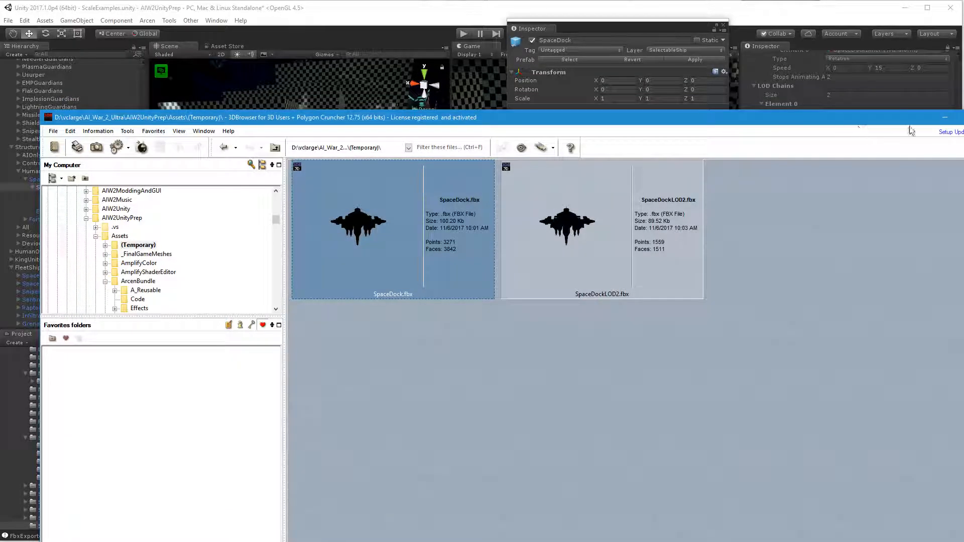
Return to Unity, close the Fbx Exporter window and clear the SpaceDock selection.
key(alt+F4)
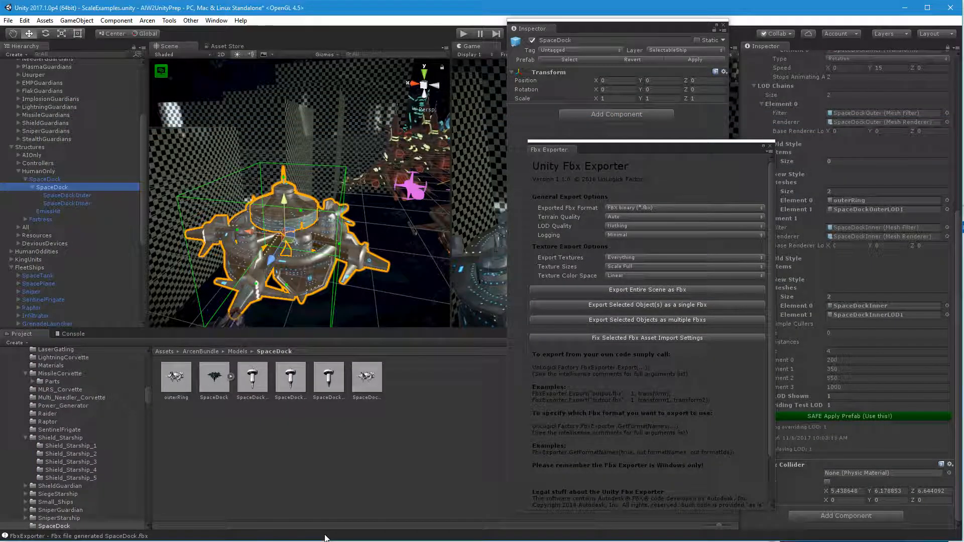
key(alt+Tab)
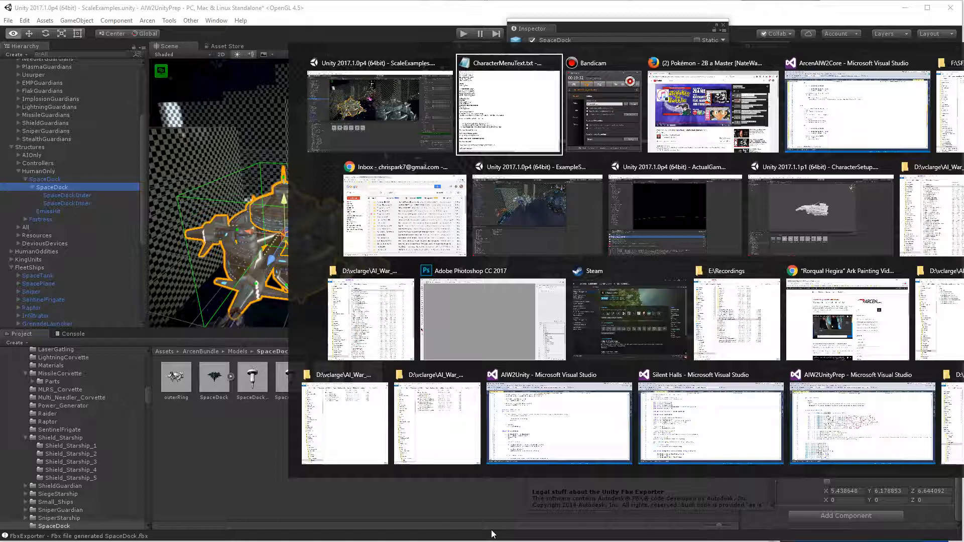
key(alt+shift+Tab)
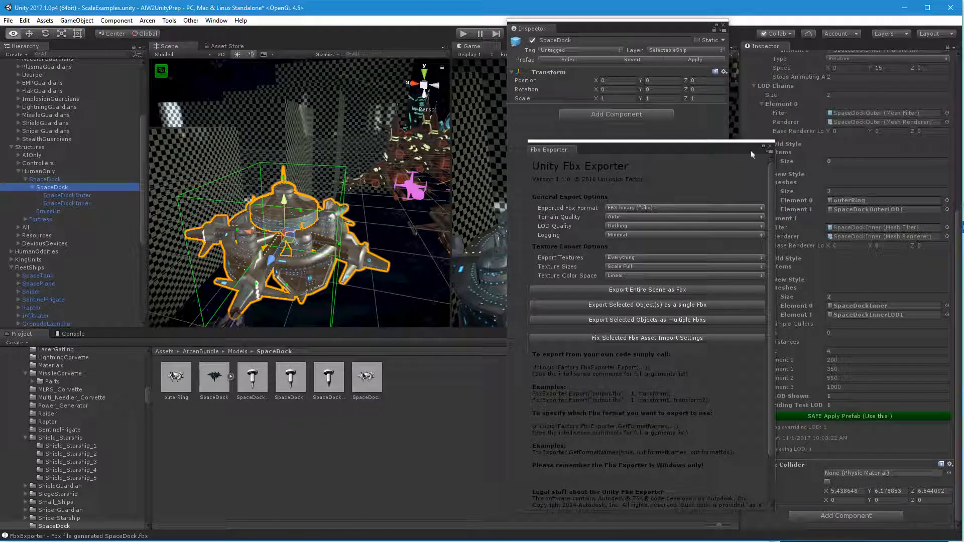
click(774, 152)
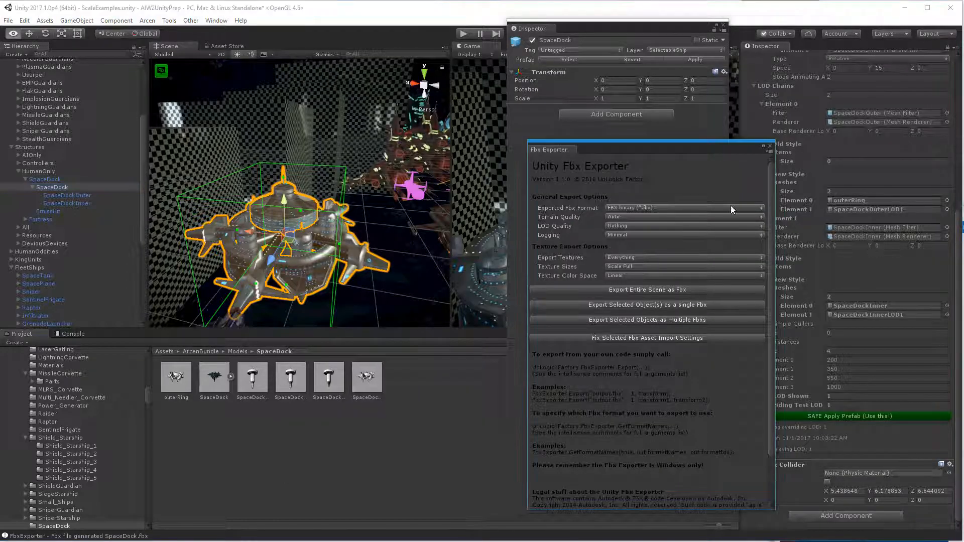
click(770, 146)
click(325, 411)
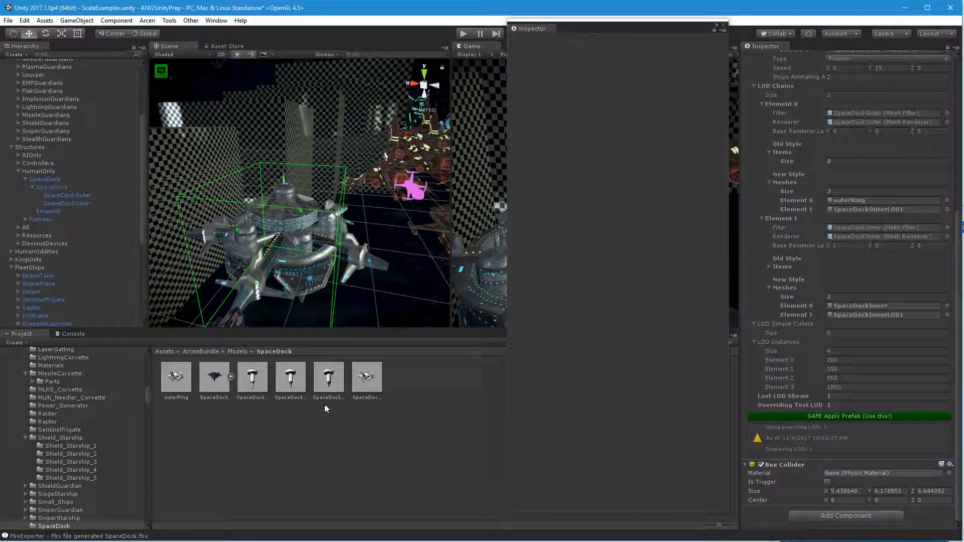
Delete the SpaceDockInnerLOD2 mesh asset from the SpaceDock models folder.
click(329, 386)
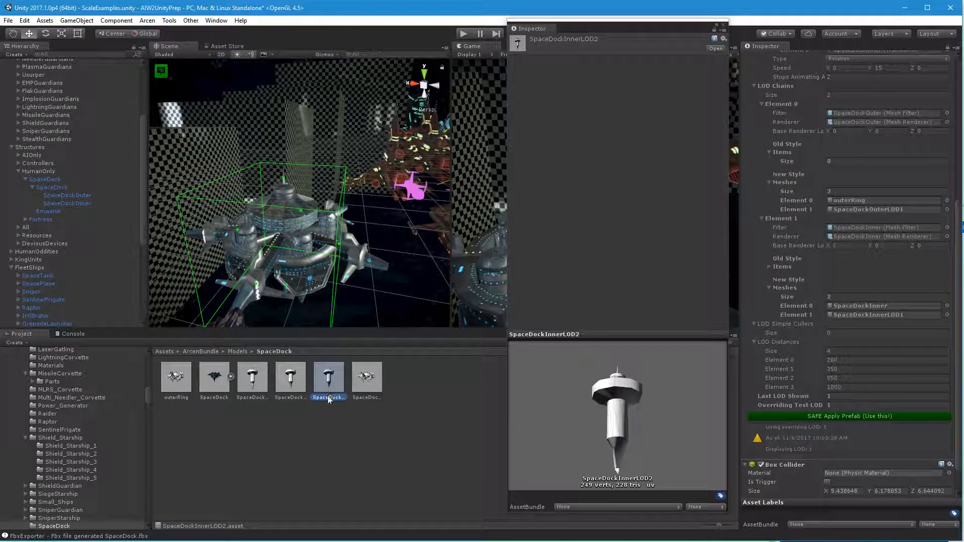
key(Delete)
click(533, 301)
Open the (Temporary) assets folder and delete the contents file from it.
scroll(90, 411, up, 10)
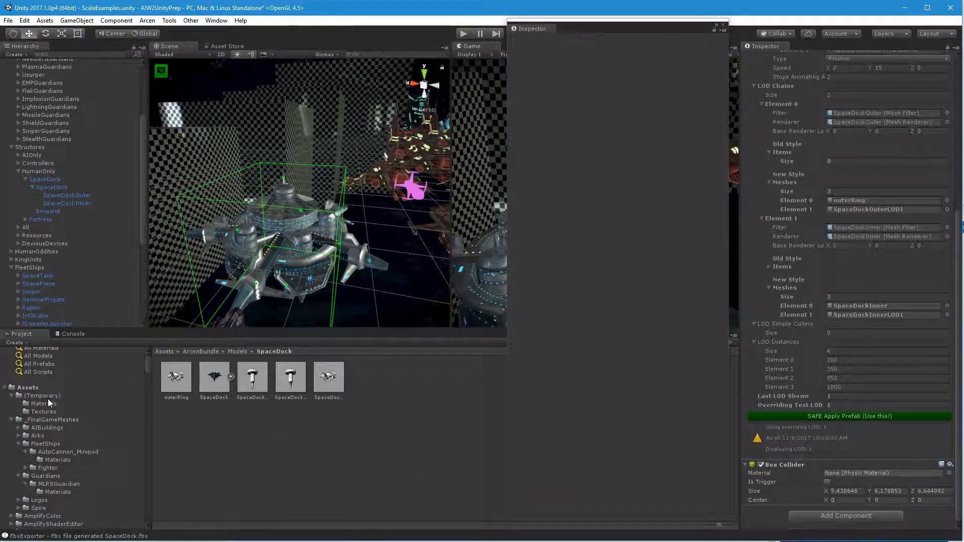
click(47, 396)
click(253, 396)
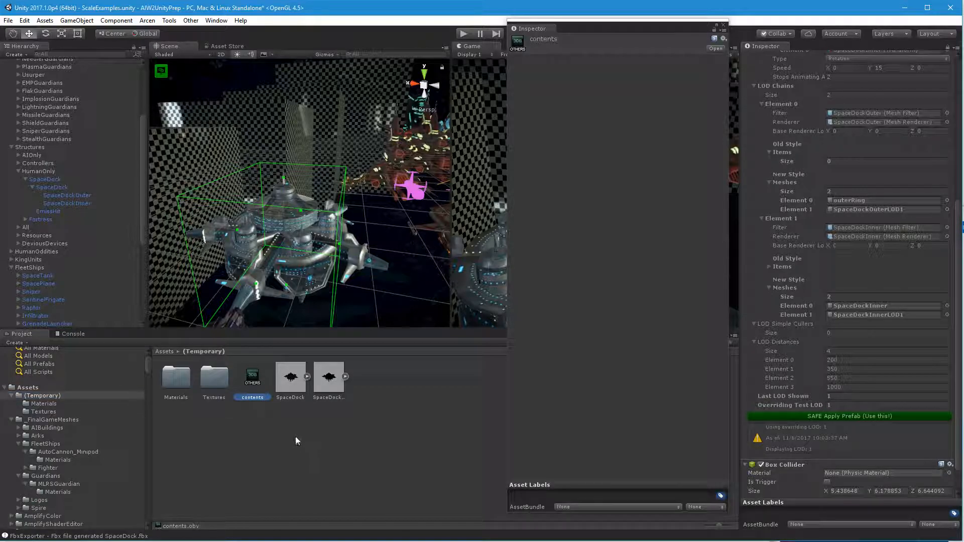
key(Delete)
click(516, 299)
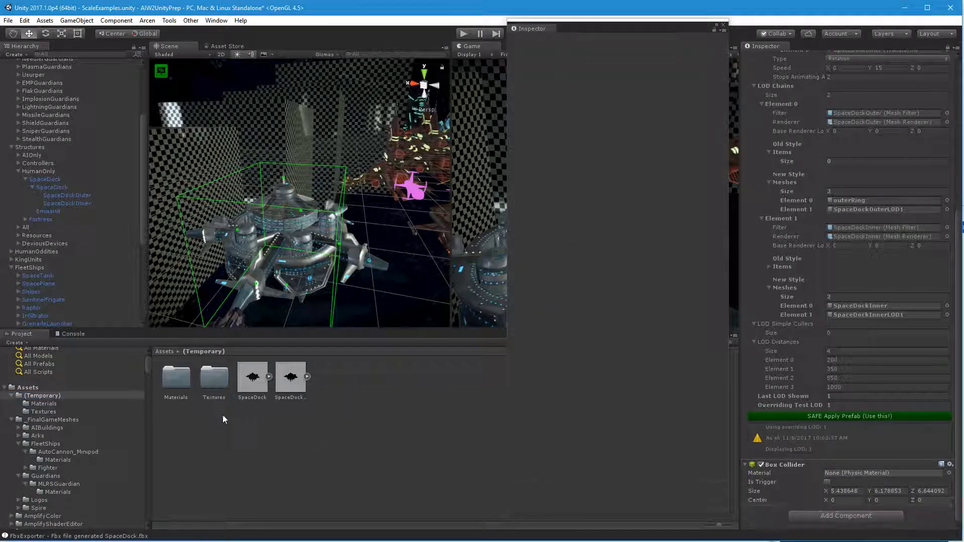
Delete the Materials and Textures folders and the SpaceDock.fbx model from the (Temporary) folder.
ctrl+click(172, 387)
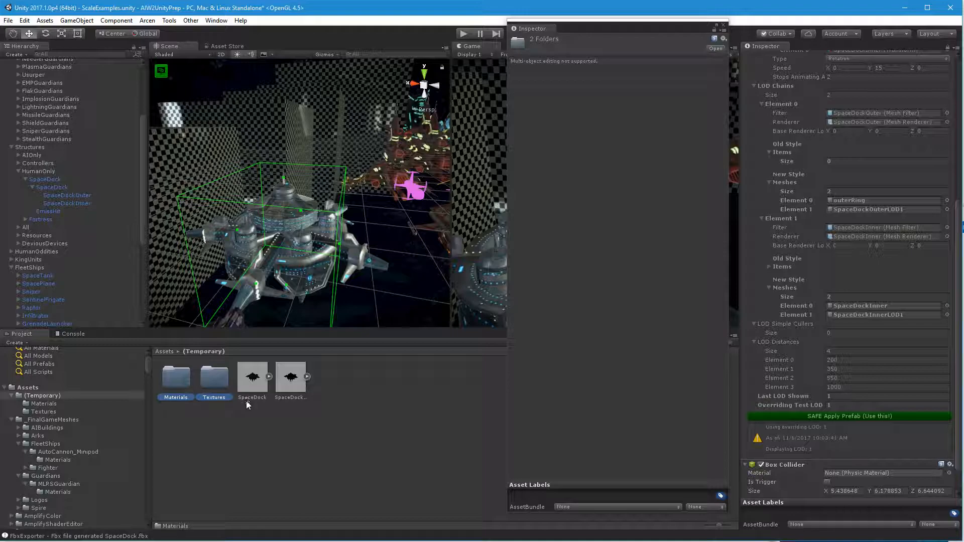
key(Delete)
key(Return)
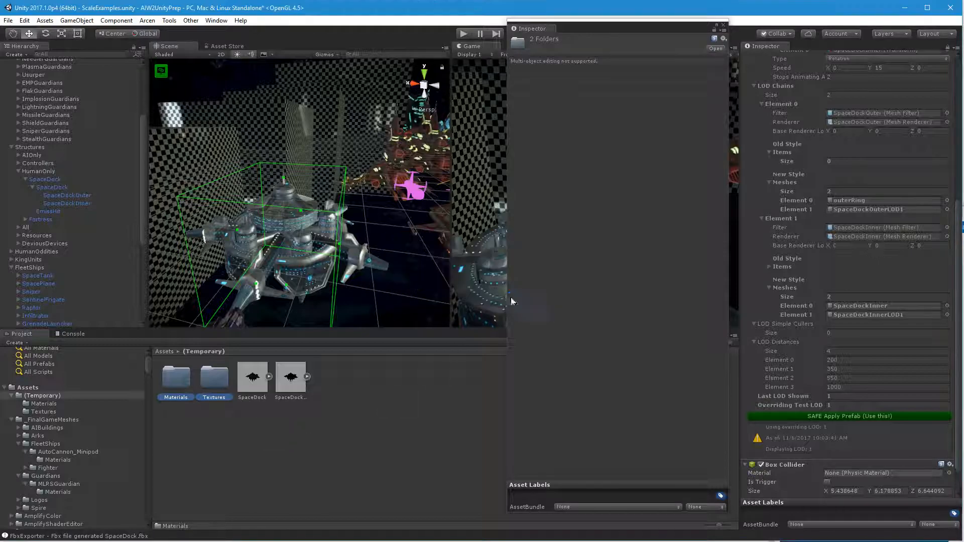
click(179, 383)
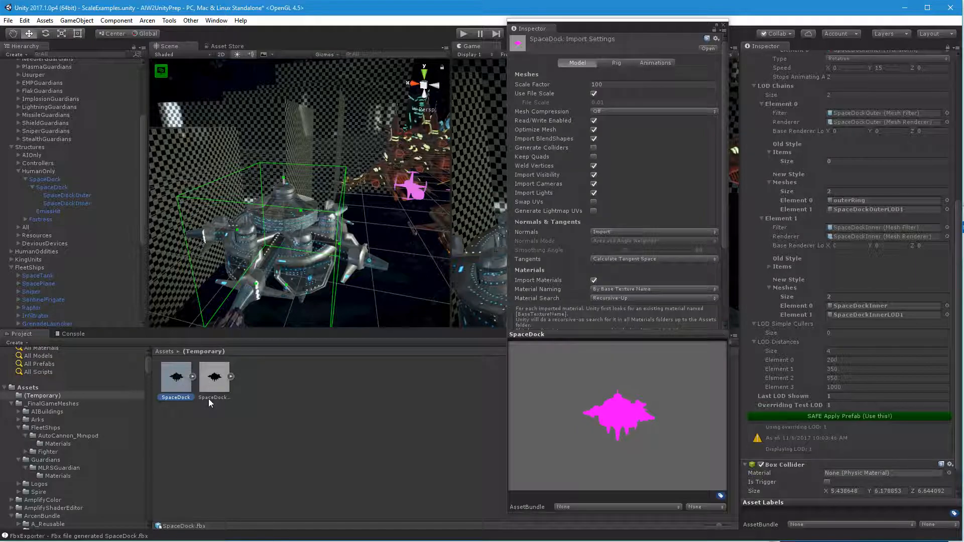
key(Delete)
click(513, 296)
Move SpaceDockLOD2.fbx from the (Temporary) folder into the SpaceDock folder under ArcenBundle's Models.
click(176, 381)
scroll(143, 415, down, 10)
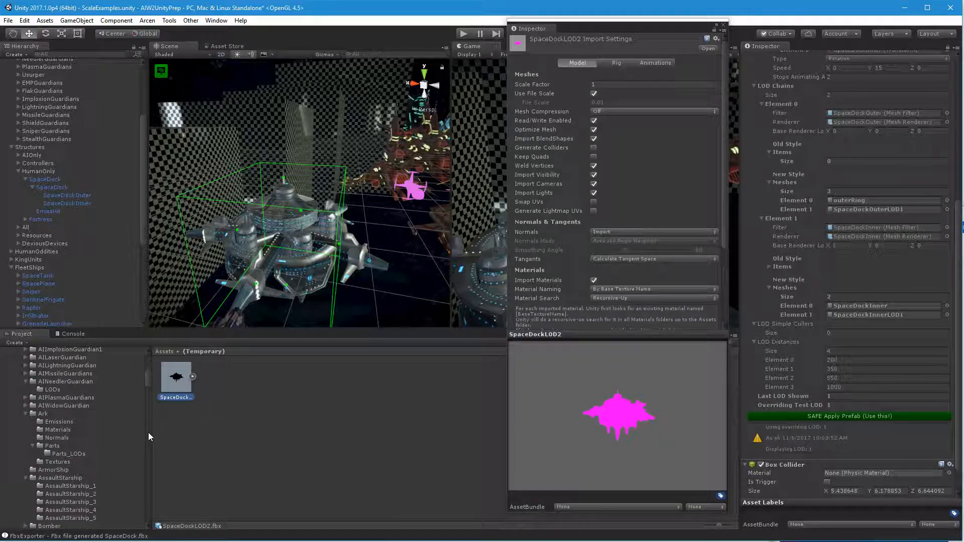
scroll(98, 432, down, 15)
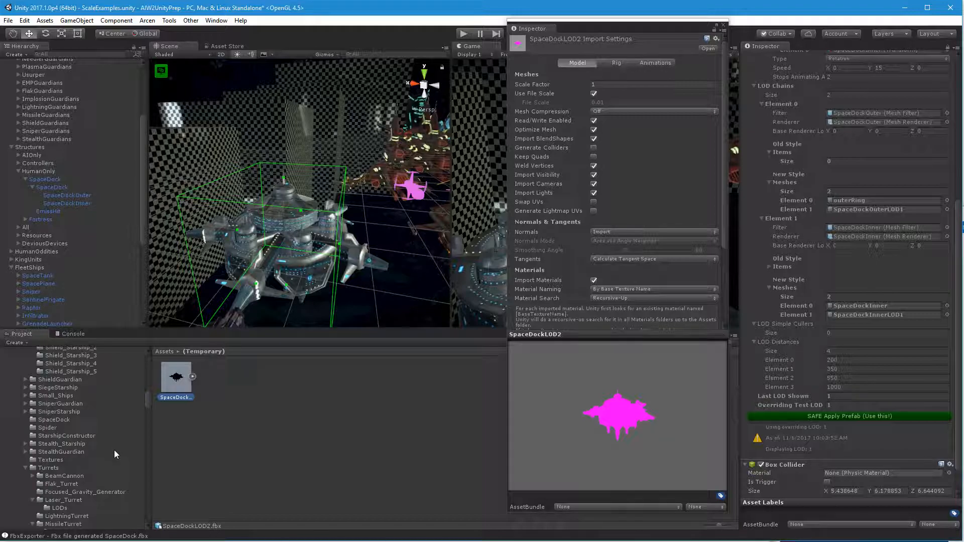
drag(181, 380, 66, 421)
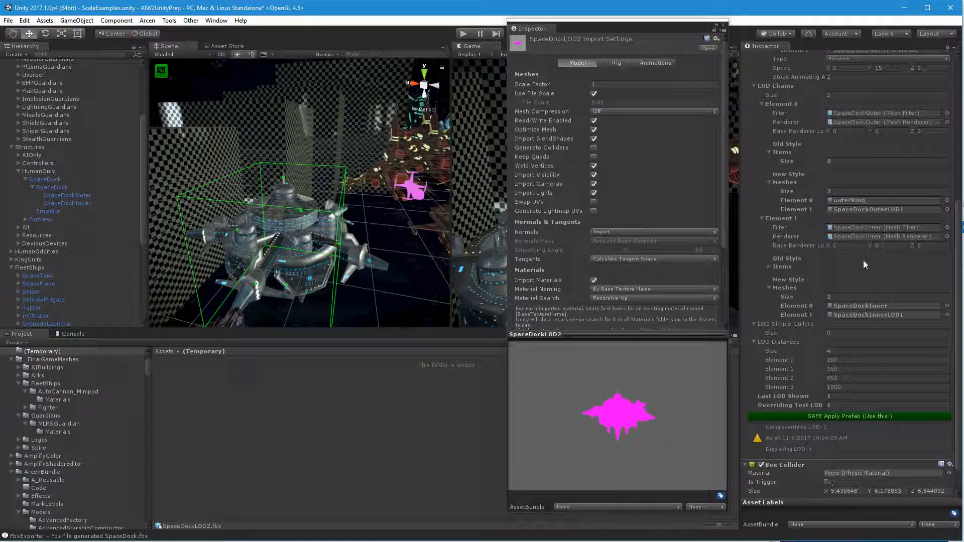
Expand the SpaceDockLOD2 model in the SpaceDock folder and set the Meshes size of both LOD chains to 3.
click(859, 200)
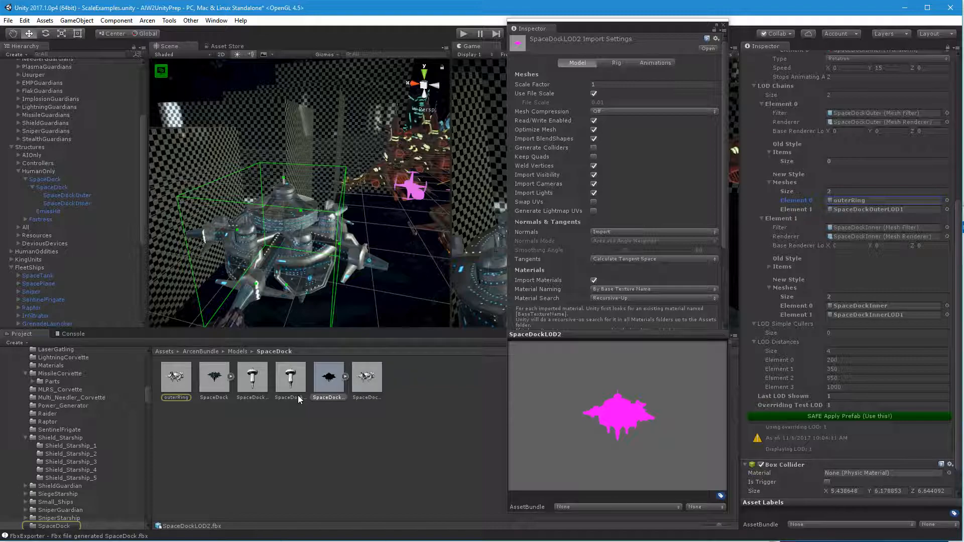
click(346, 377)
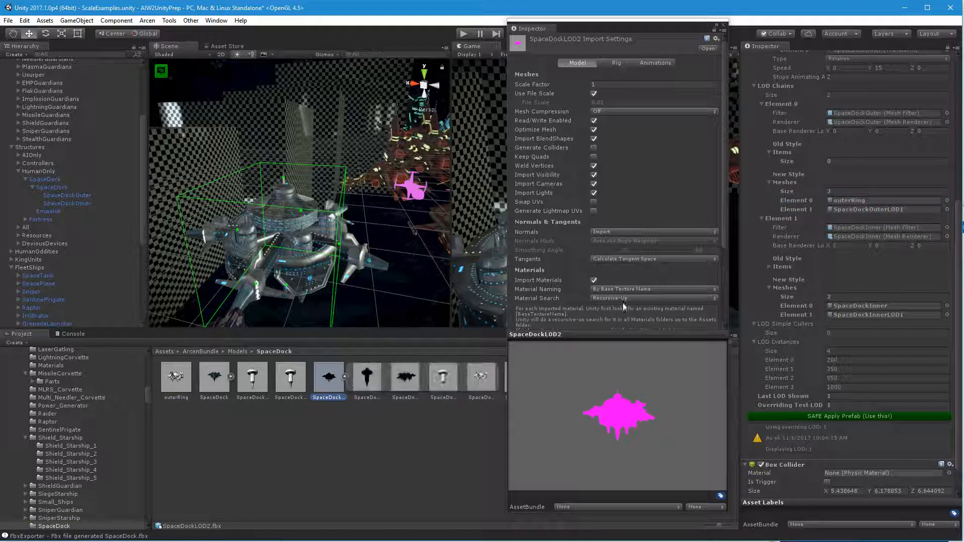
click(841, 191)
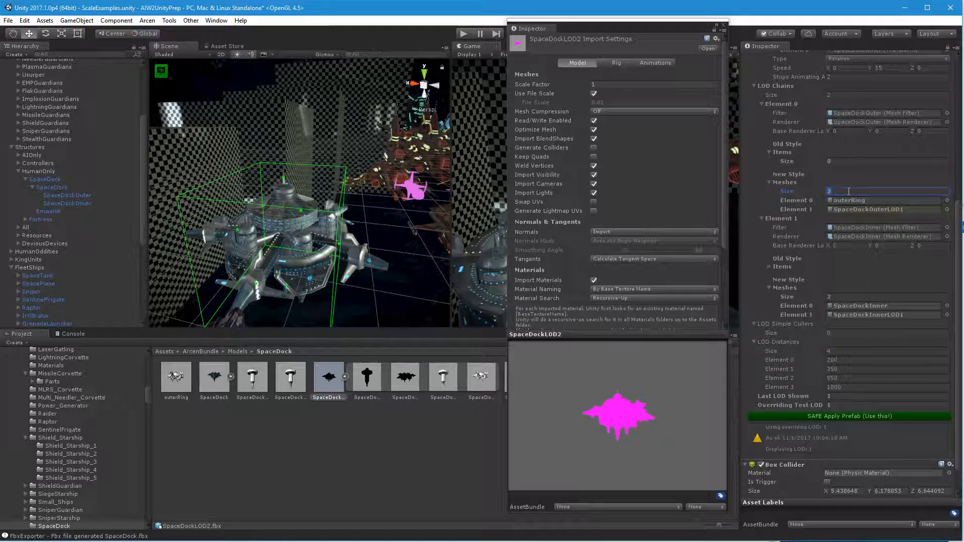
text(3)
key(Return)
click(841, 305)
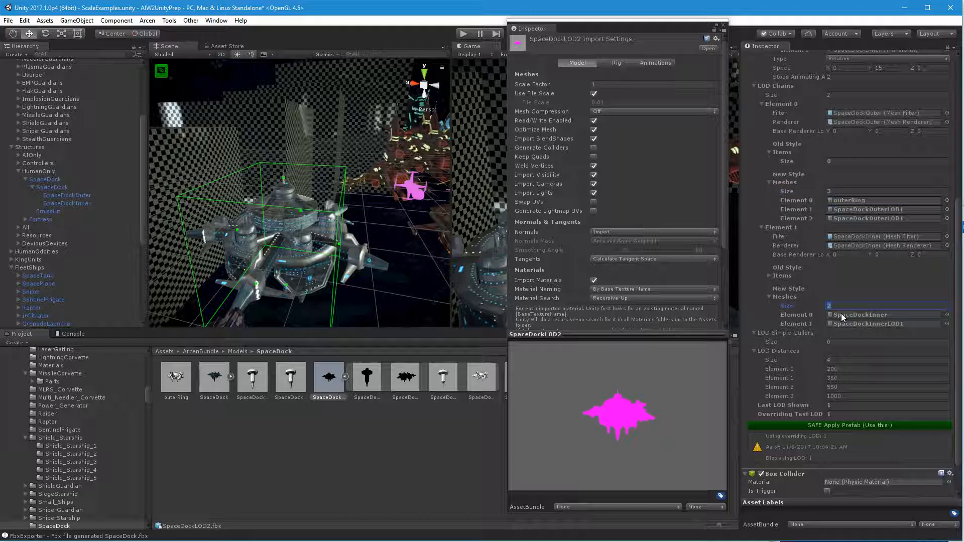
text(3)
key(Return)
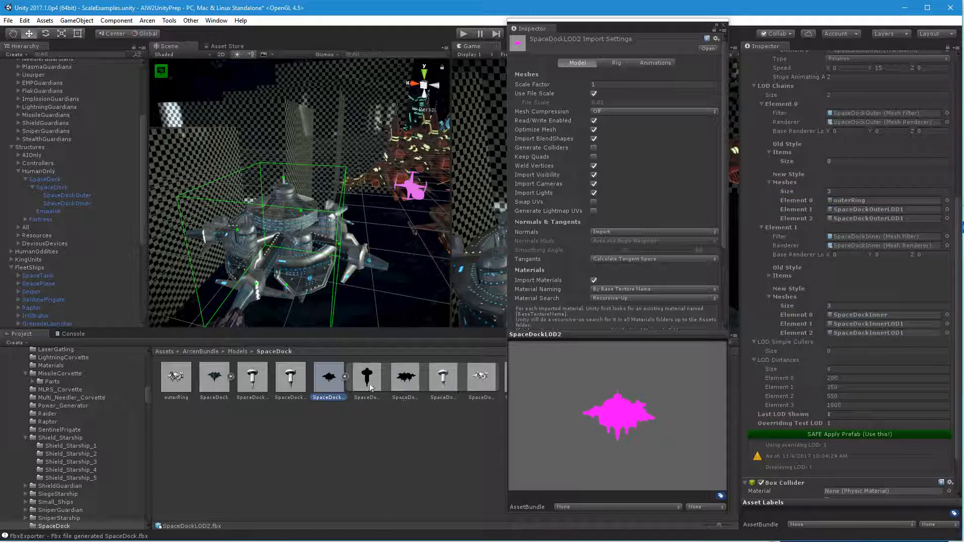
Assign SpaceDockLOD2's inner and outer meshes as Element 2 of their matching LOD chains and set Overriding Test LOD to 2.
drag(370, 388, 849, 333)
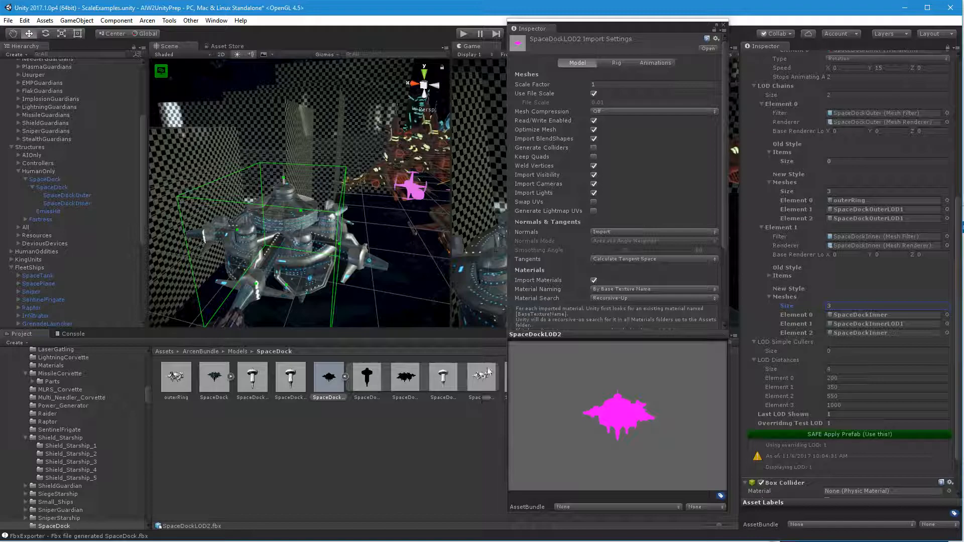
drag(488, 372, 885, 224)
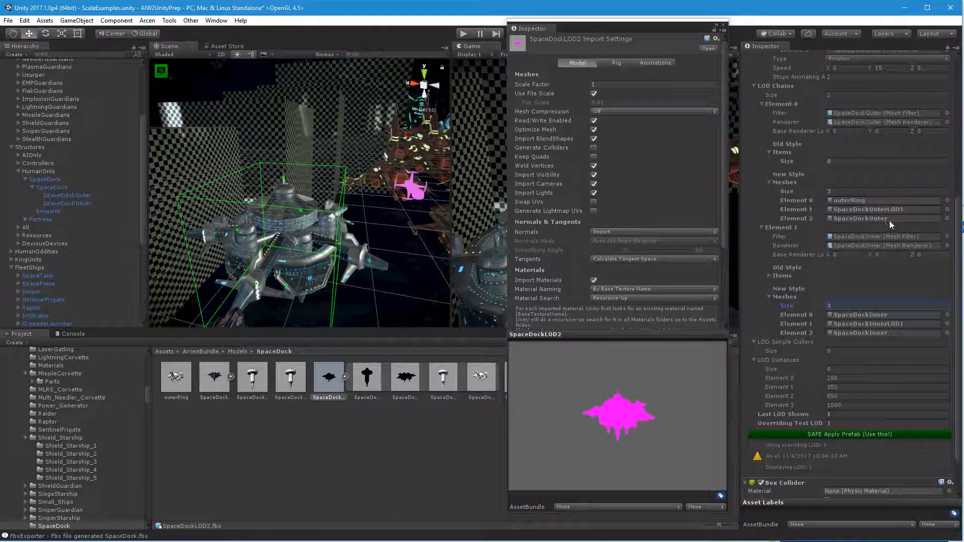
click(843, 422)
text(2)
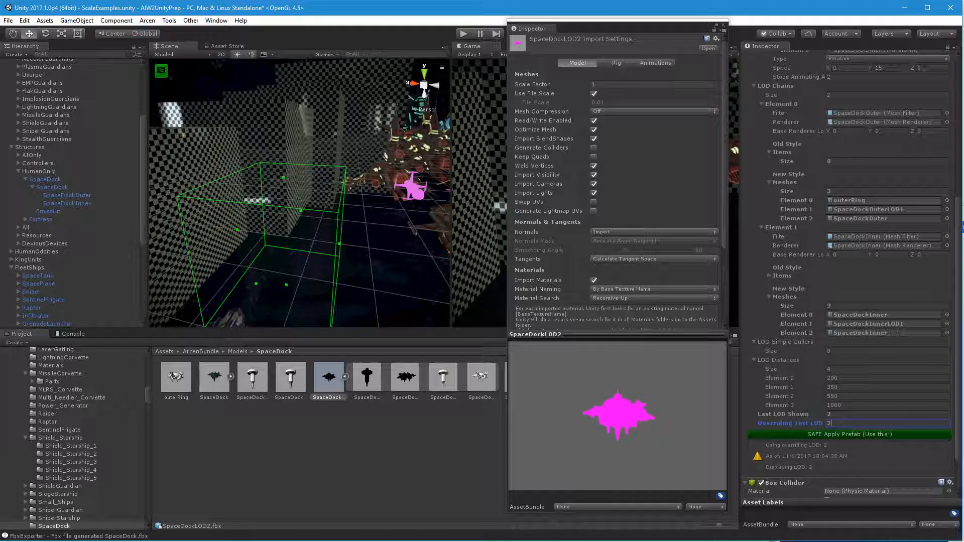
Set the SpaceDockLOD2 model's import Scale Factor to 100 and apply the import settings.
click(353, 482)
click(327, 380)
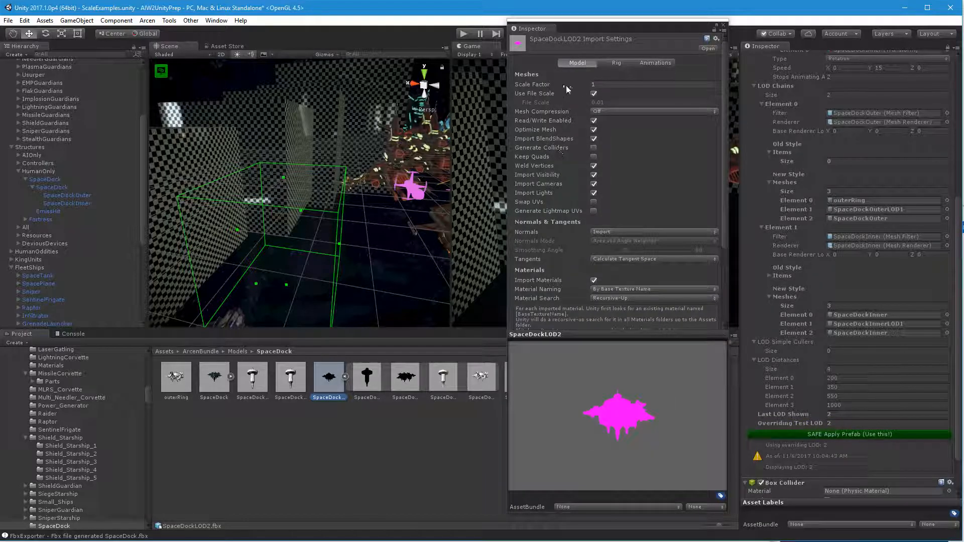
click(603, 85)
text(100)
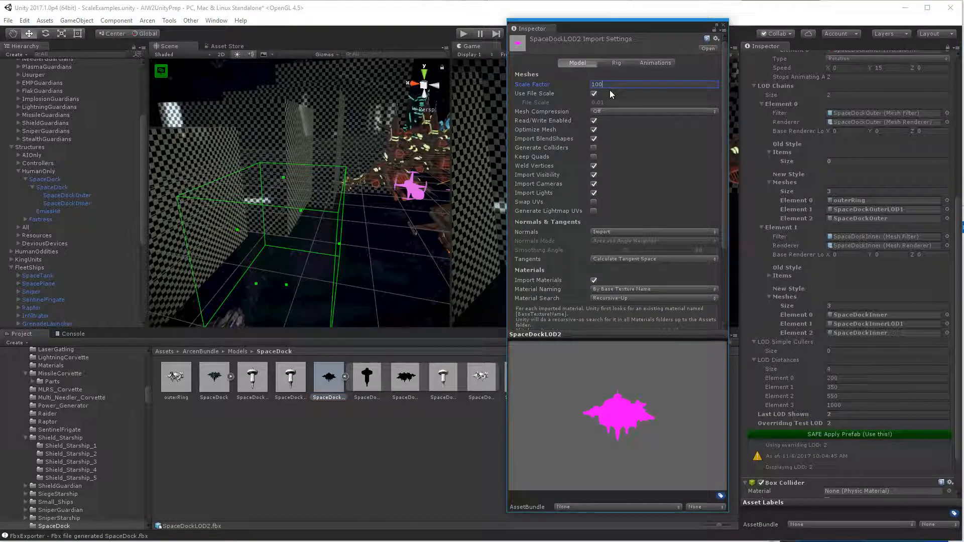
scroll(653, 201, down, 4)
click(708, 237)
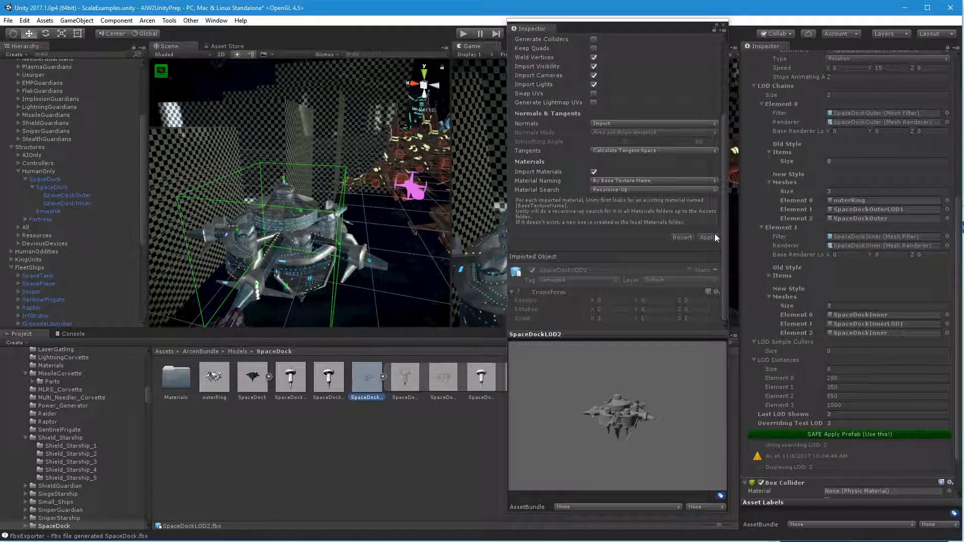
Compare the SpaceDock's LOD 1 and LOD 2 in the scene by switching the Overriding Test LOD to 1 and back to 2.
click(405, 433)
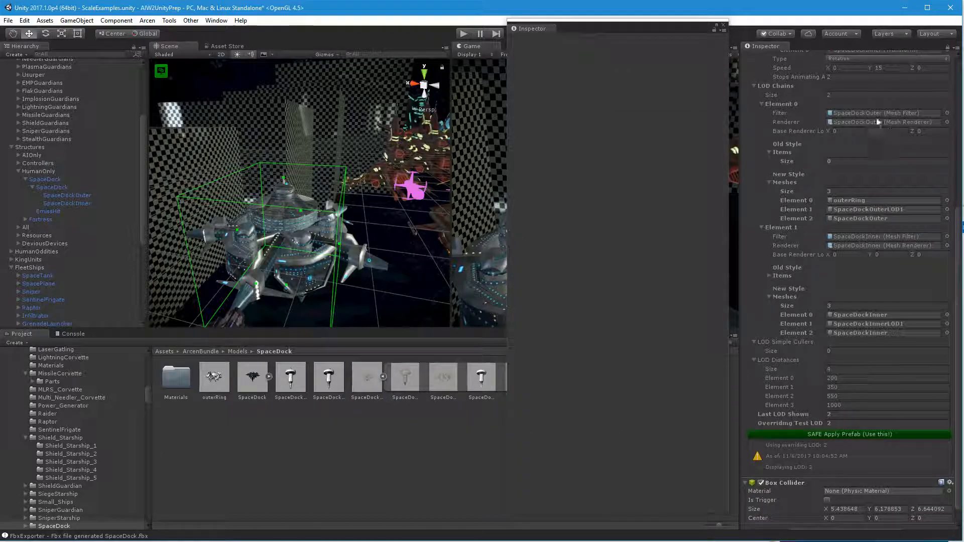
click(844, 414)
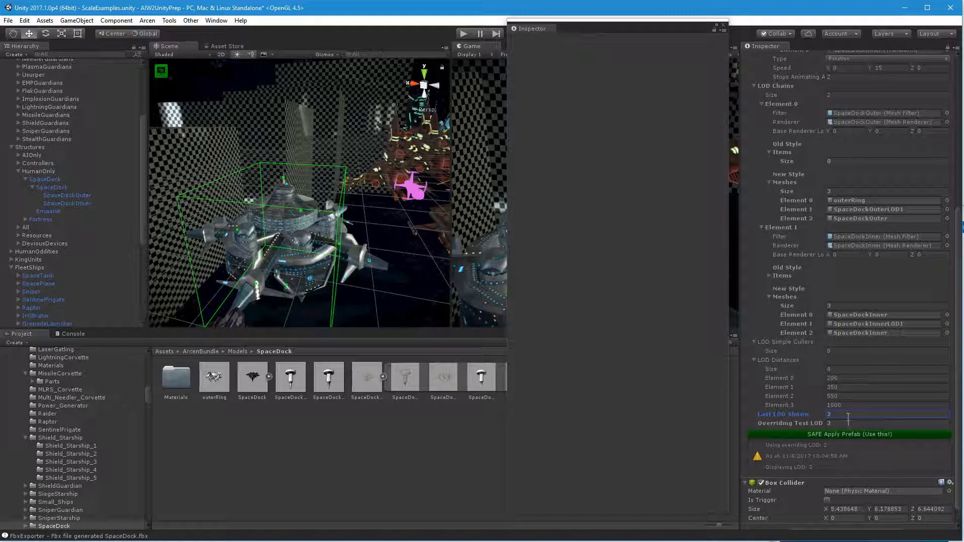
key(Tab)
text(1)
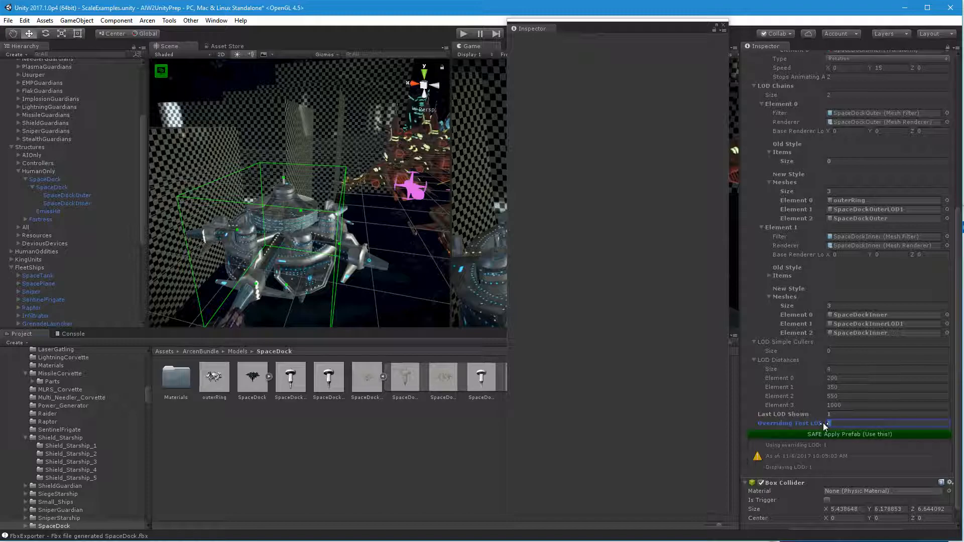
text(2)
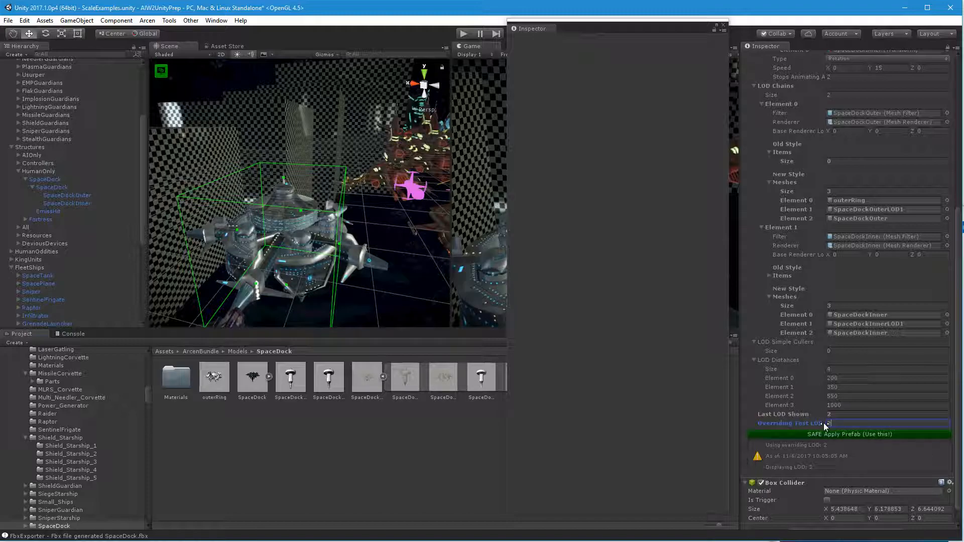
alt+drag(340, 224, 347, 219)
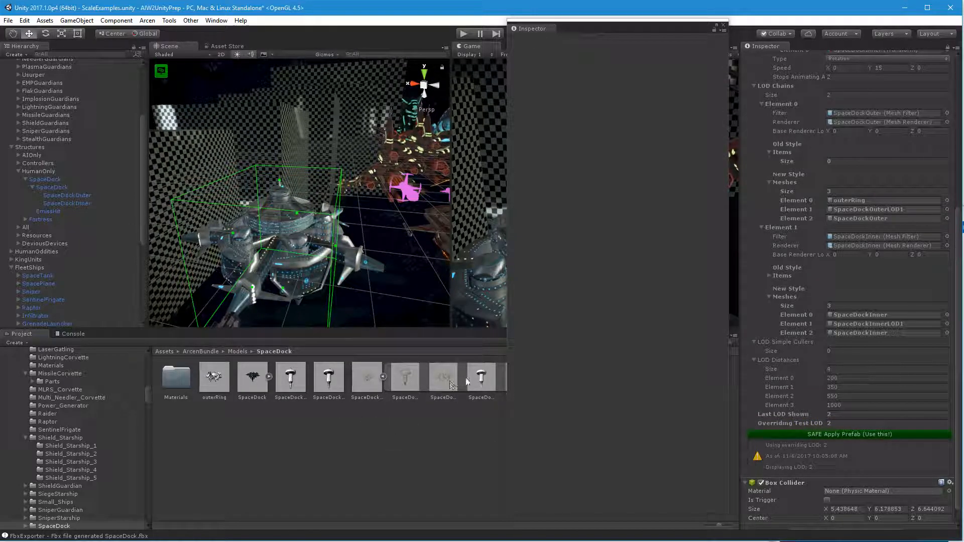
Check the vertex and triangle counts of the LOD2 model's SpaceDockInner and SpaceDockOuter meshes.
drag(621, 30, 730, 38)
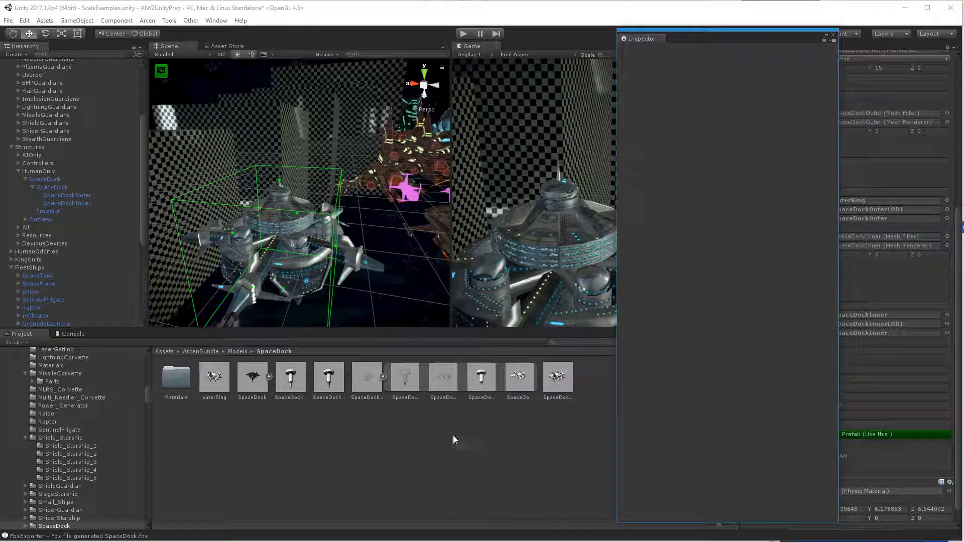
click(480, 380)
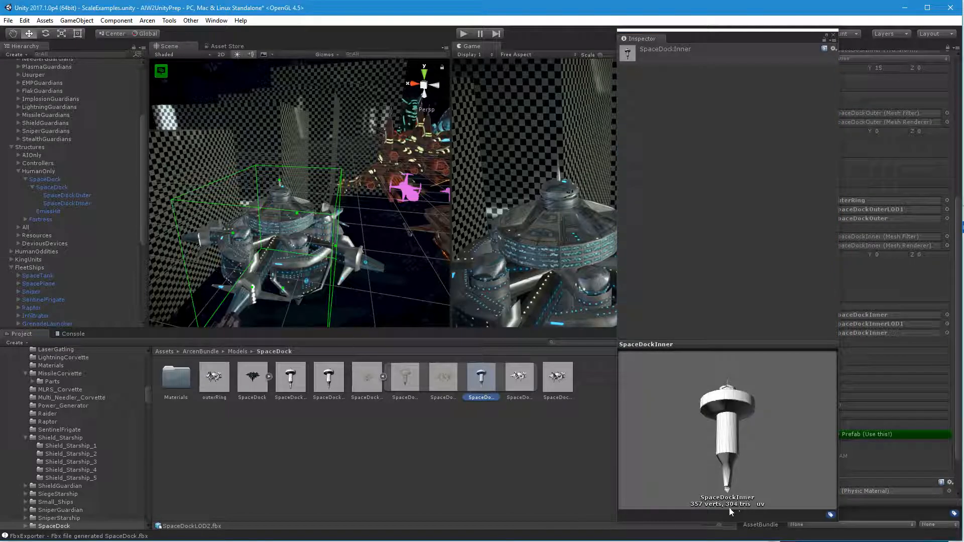
click(520, 388)
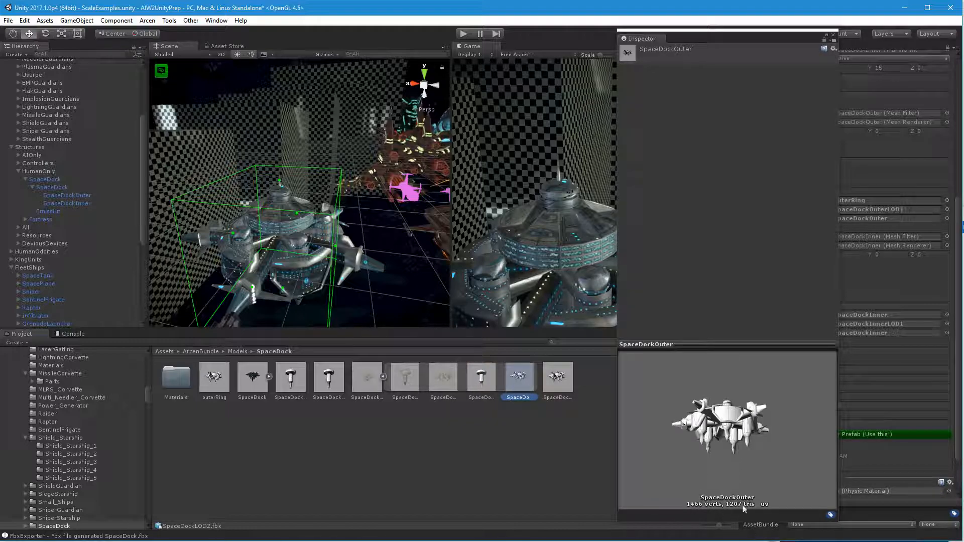
drag(751, 35, 627, 32)
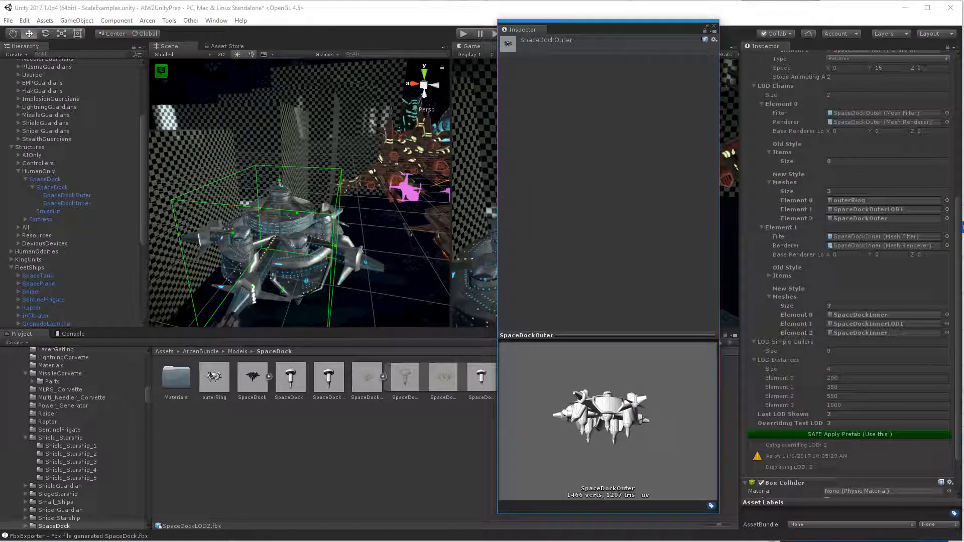
Set LOD Distances Element 2 to 1000, reduce the list size to 3, and collapse the outer chain's old-style Items.
click(866, 404)
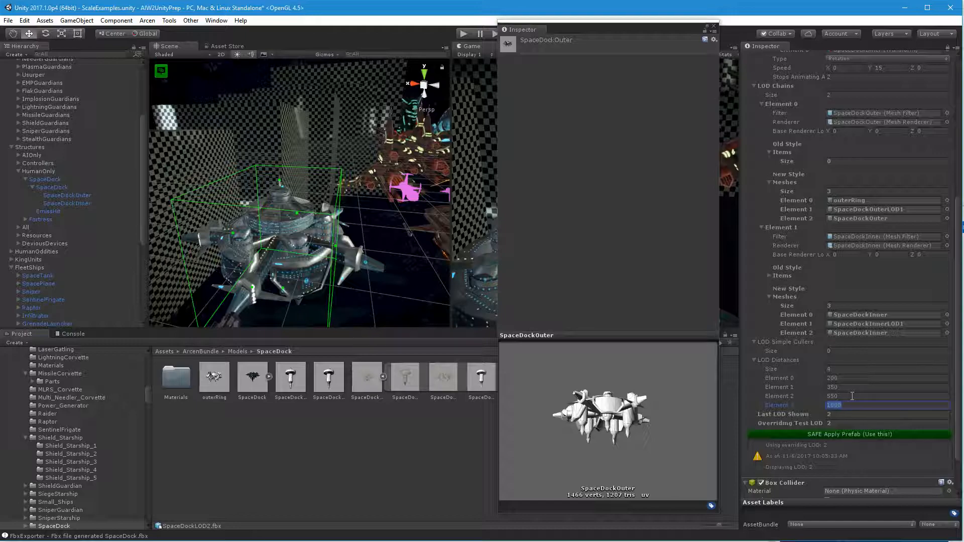
click(854, 396)
text(1000)
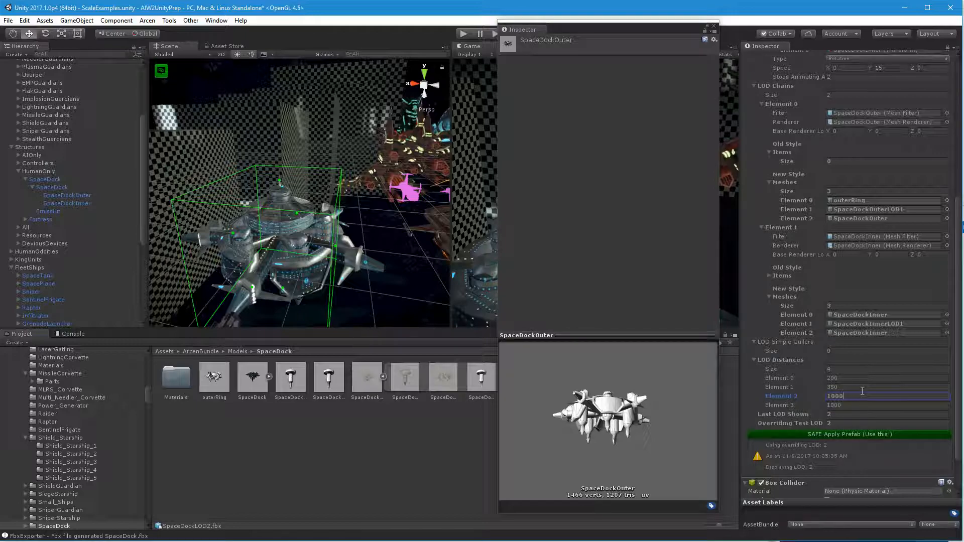
click(841, 369)
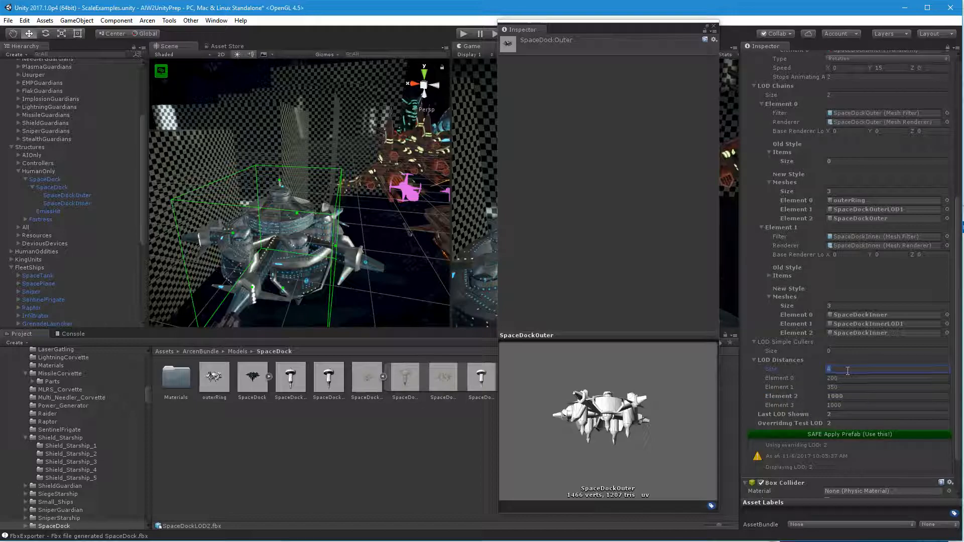
text(3)
key(Return)
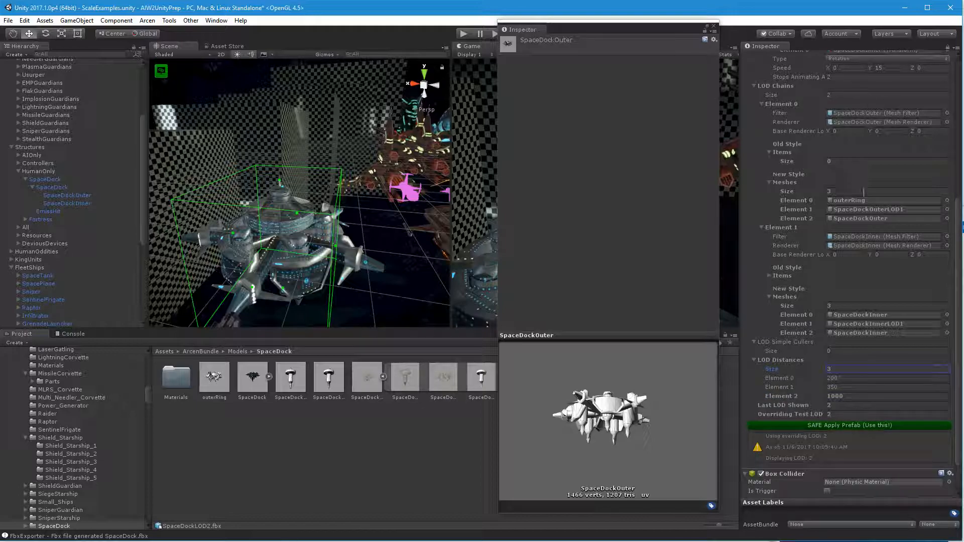
click(769, 152)
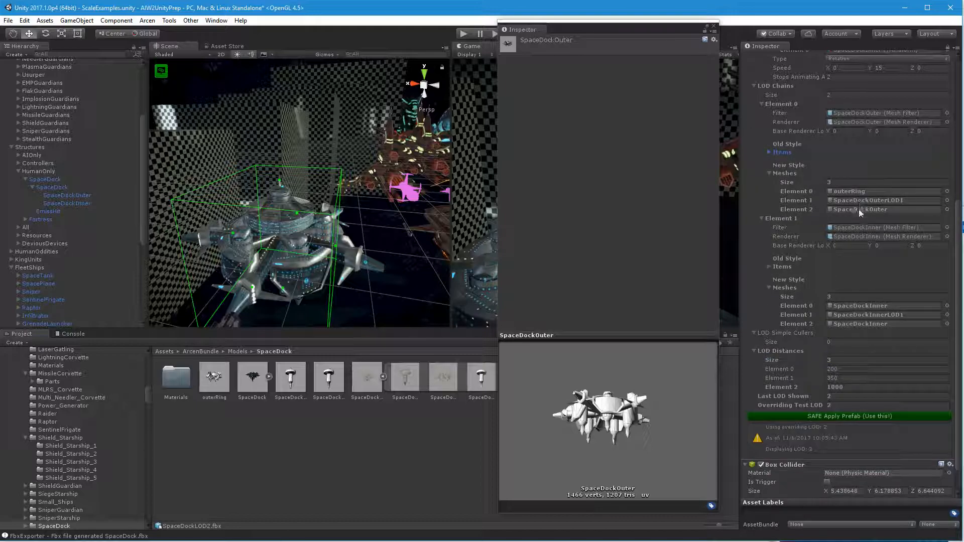
Save the SpaceDock changes to its prefab and clear its LOD override.
click(871, 415)
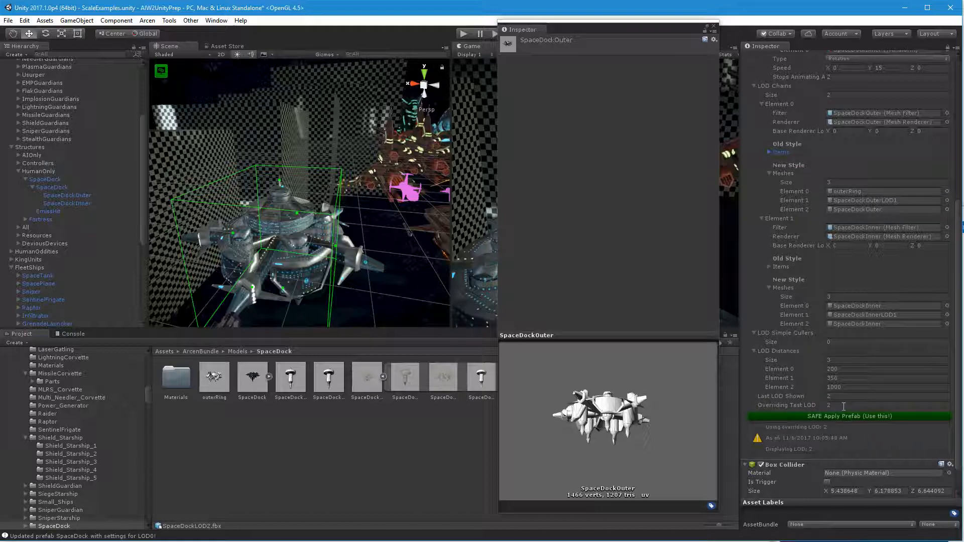
scroll(842, 316, up, 8)
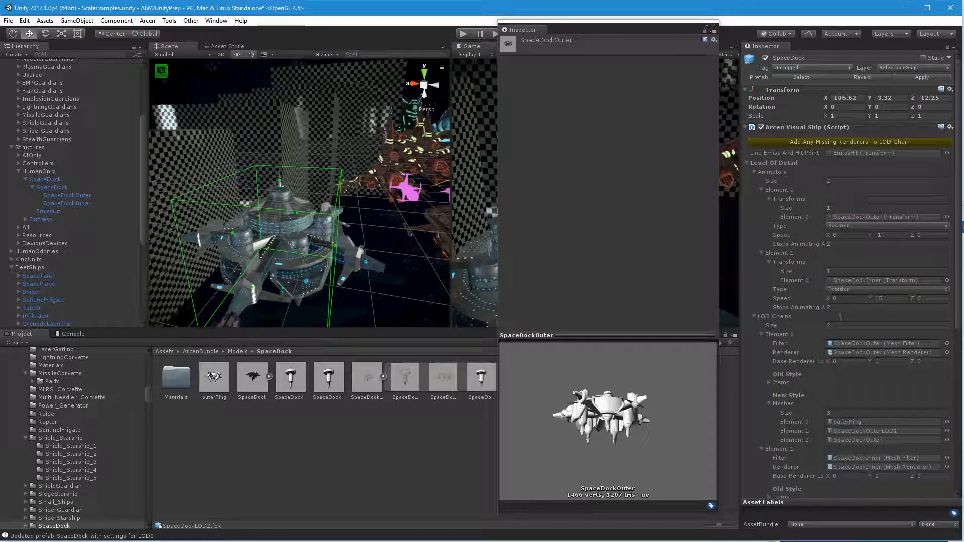
scroll(835, 414, down, 9)
click(846, 375)
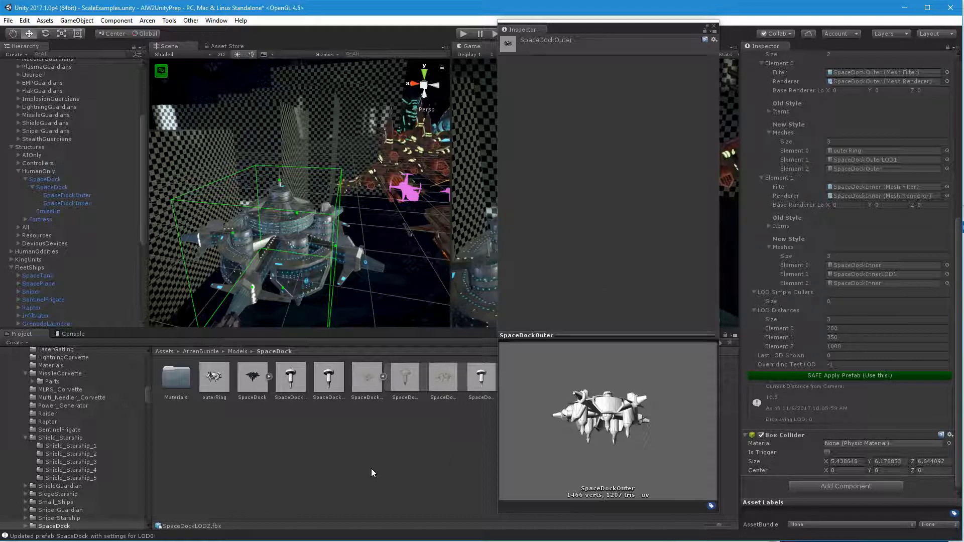
Close the floating Inspector and collapse the LOD2 model's sub-assets in the SpaceDock folder.
double_click(176, 385)
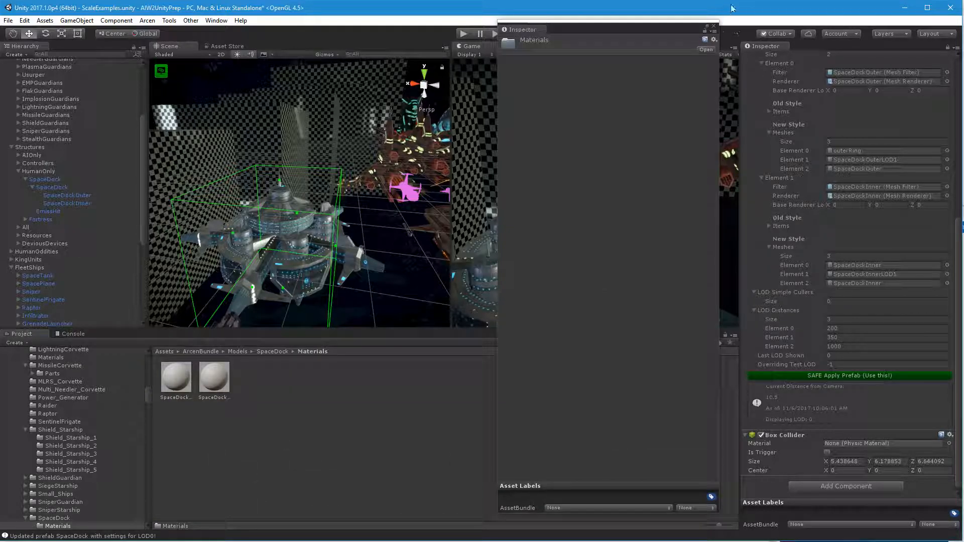
click(714, 27)
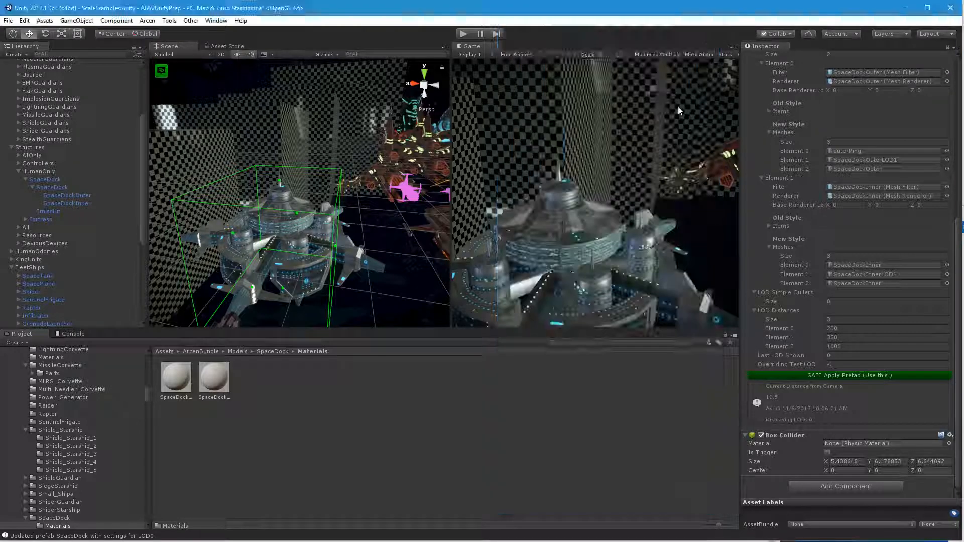
click(273, 351)
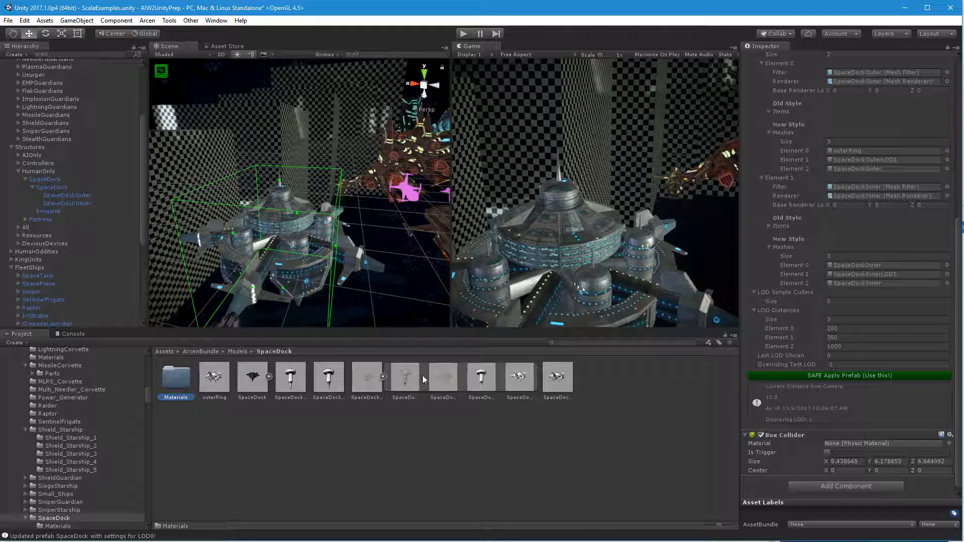
click(383, 377)
click(487, 435)
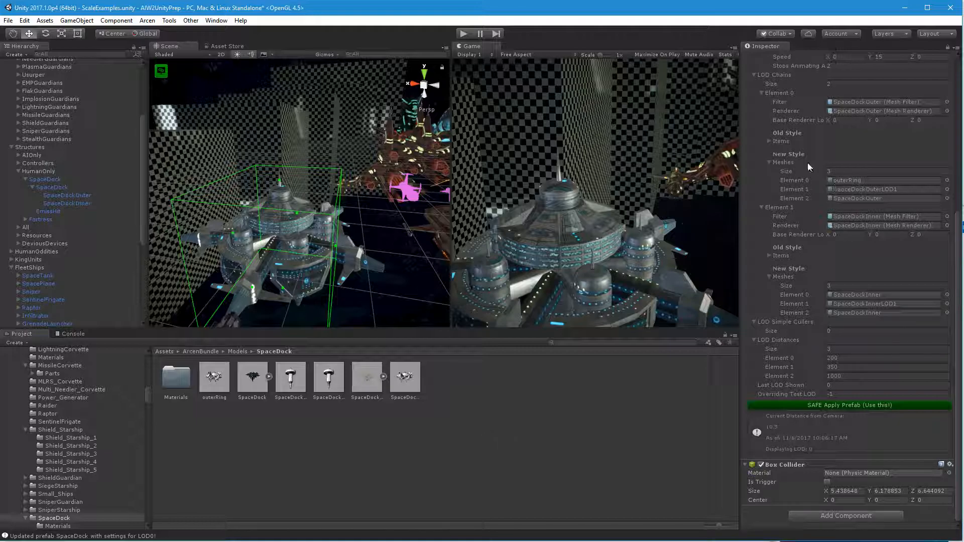
click(769, 142)
click(768, 142)
Unlock the Inspector and examine the WarheadLightning object's LOD setup and its renderer's mesh and material.
right_drag(394, 213, 335, 250)
click(335, 212)
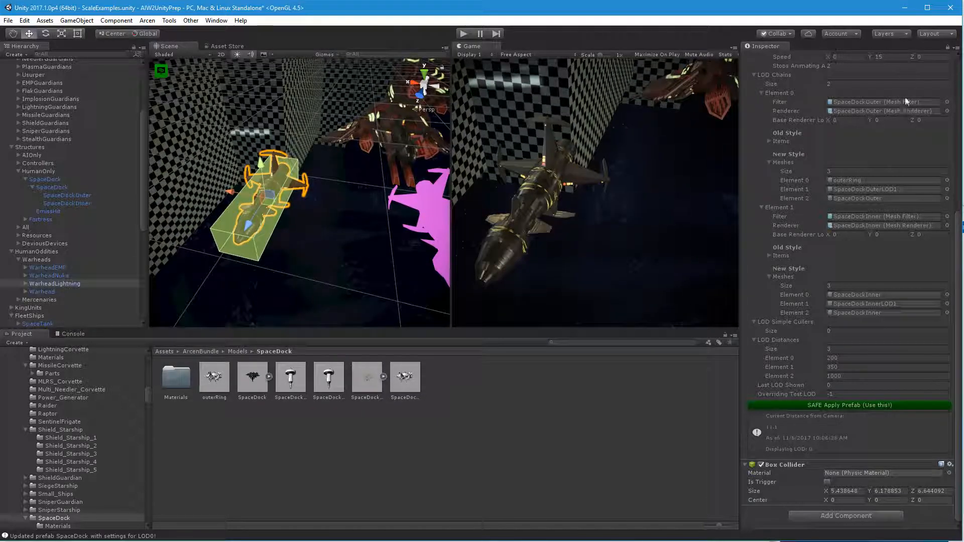
click(948, 48)
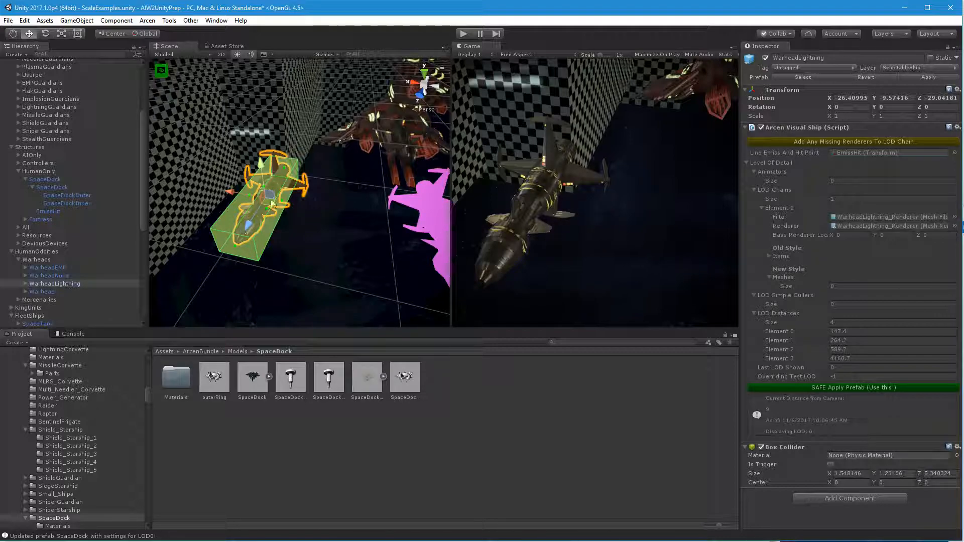
click(282, 185)
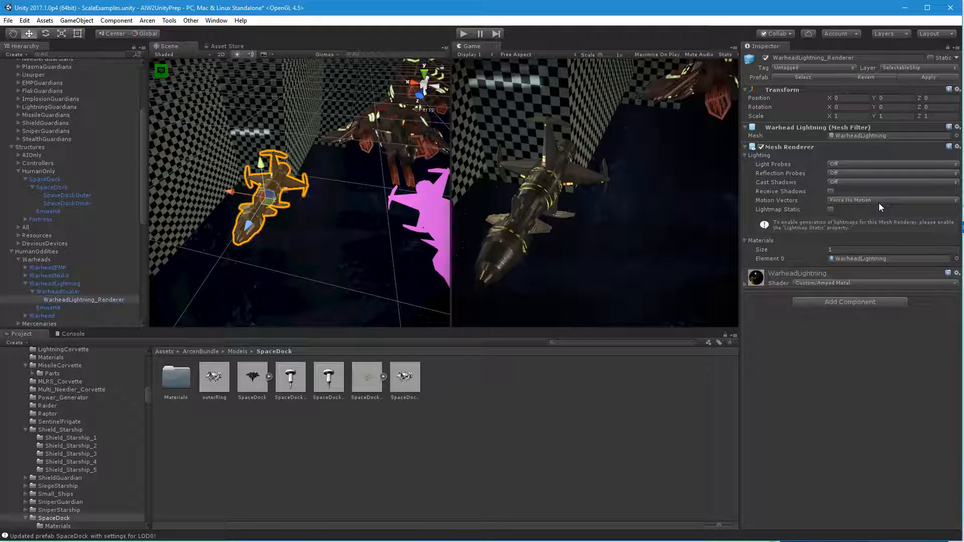
Assign the WarheadNuke material to WarheadNuke_Renderer's missing material slot and apply the change to the prefab.
mouse_move(396, 236)
alt+mouse_down()
mouse_move(409, 239)
mouse_move(392, 241)
alt+mouse_up()
click(300, 219)
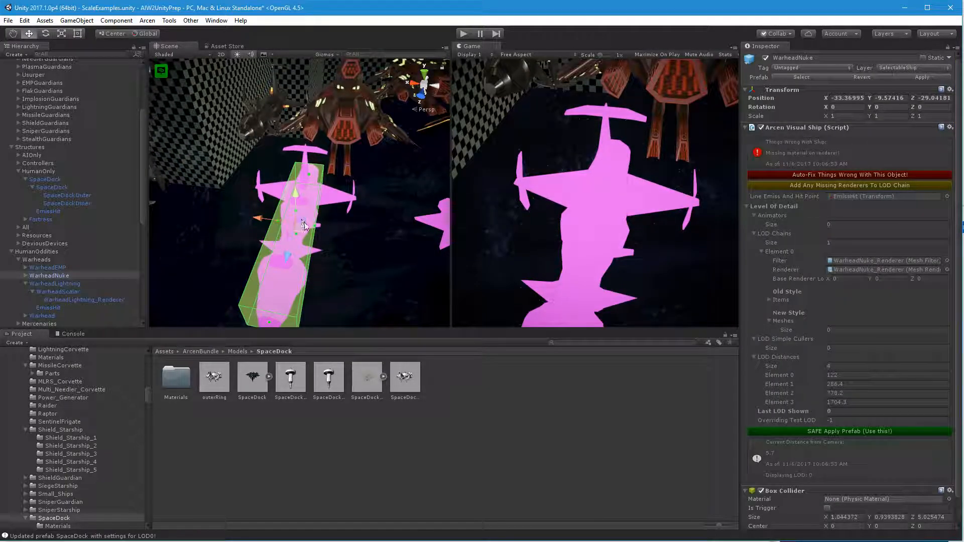
click(866, 263)
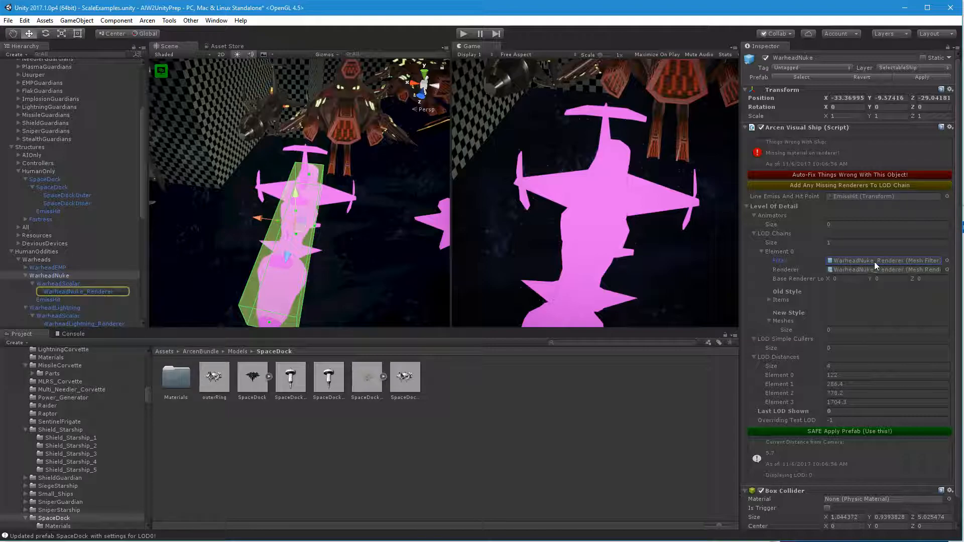
double_click(874, 261)
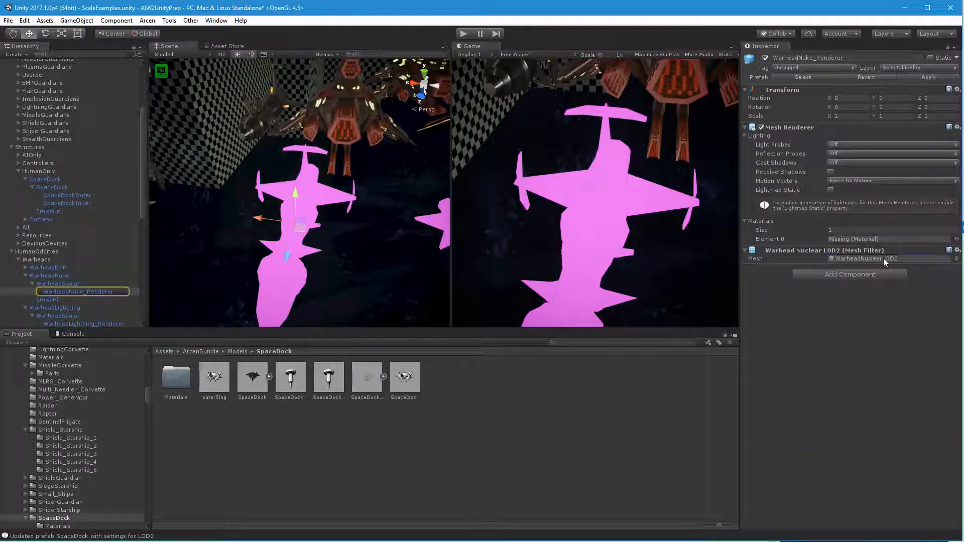
click(883, 259)
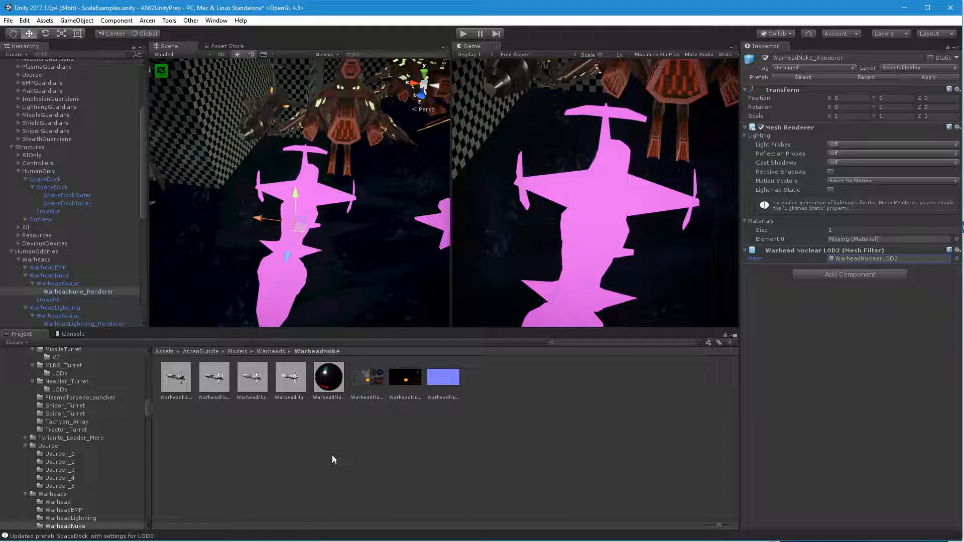
drag(335, 384, 906, 239)
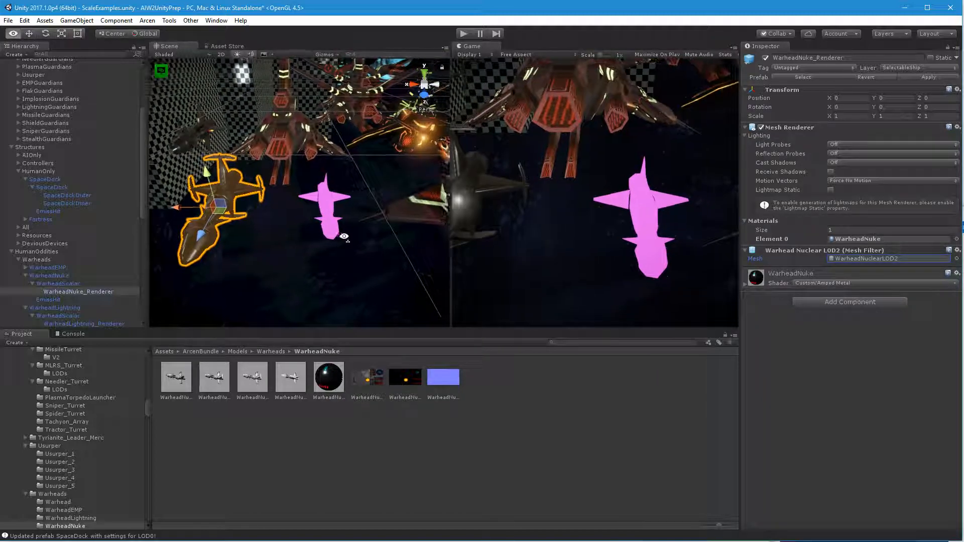
click(928, 78)
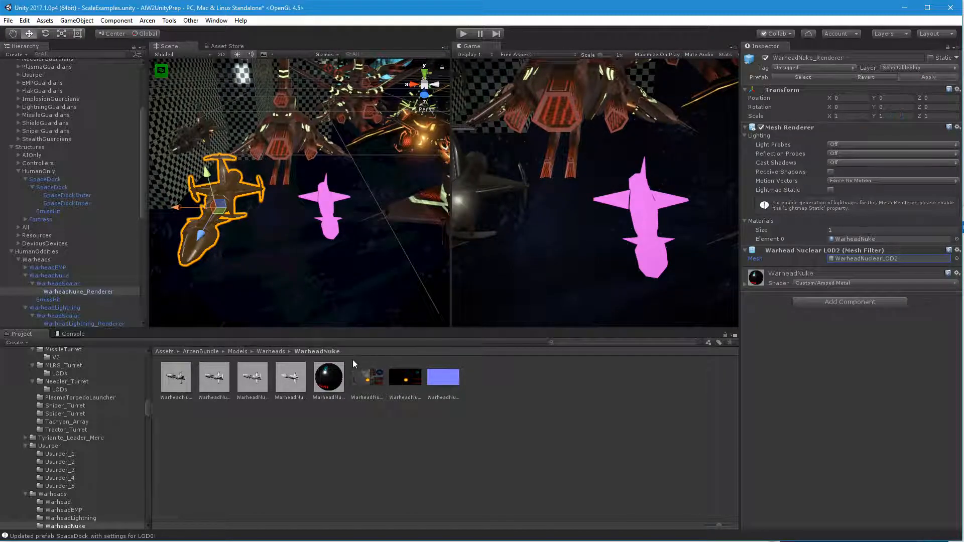
Assign the WarheadEMP material to WarheadEMP_Renderer's missing material slot and apply the change to the prefab.
click(330, 215)
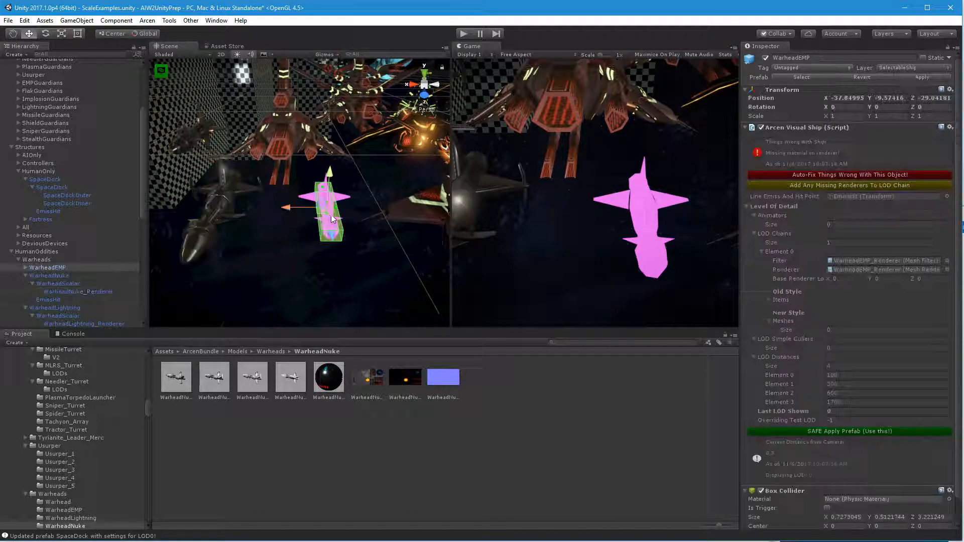
double_click(886, 269)
click(871, 135)
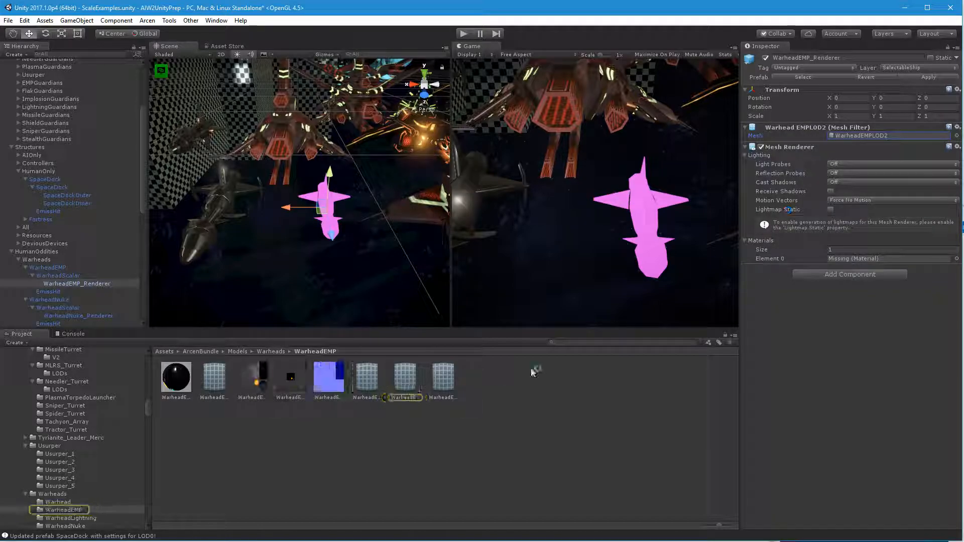
drag(864, 265, 859, 259)
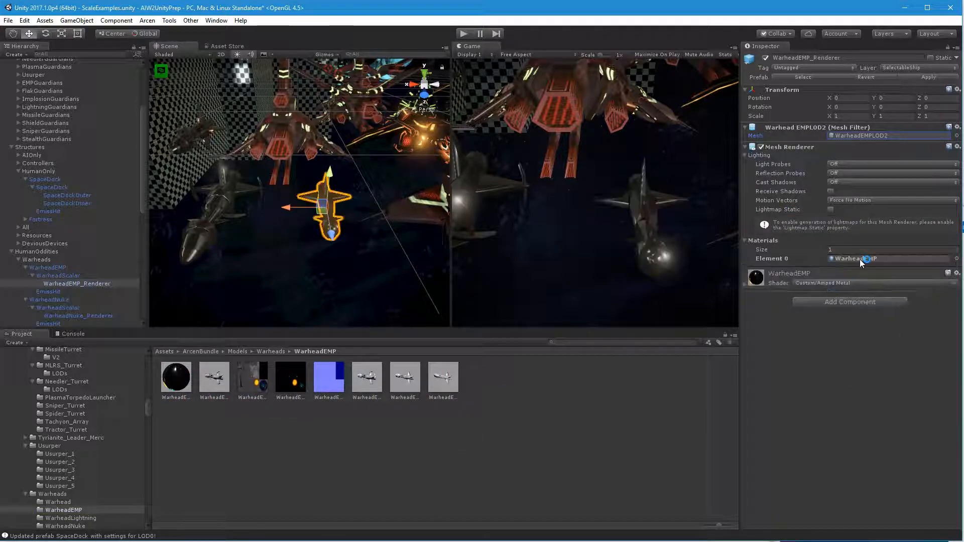
click(946, 78)
Compare WarheadNuke's detail levels in the scene by switching its Overriding Test LOD between 0, 1 and 2, ending on 1.
mouse_move(347, 245)
alt+mouse_down()
mouse_move(270, 244)
mouse_move(127, 270)
mouse_move(293, 264)
mouse_move(332, 248)
alt+mouse_up()
click(312, 213)
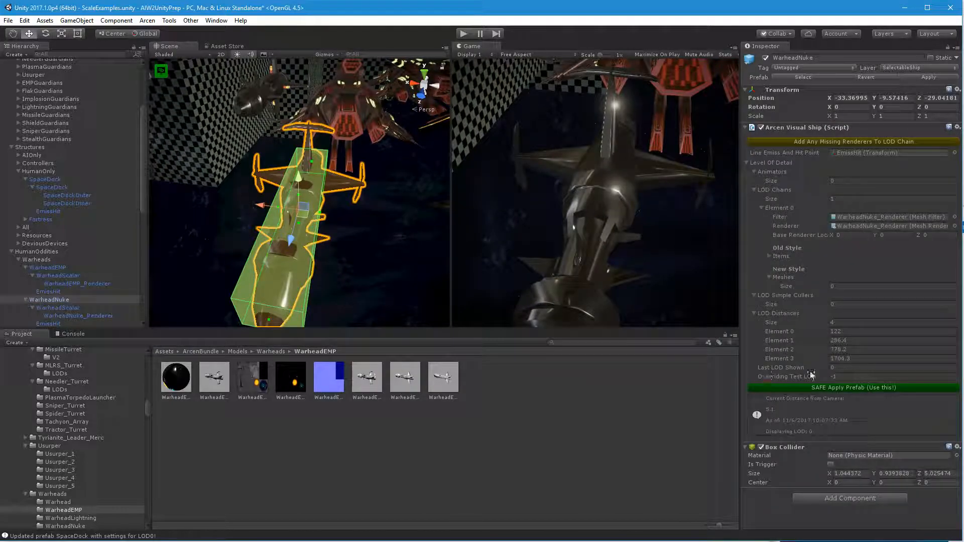
click(851, 376)
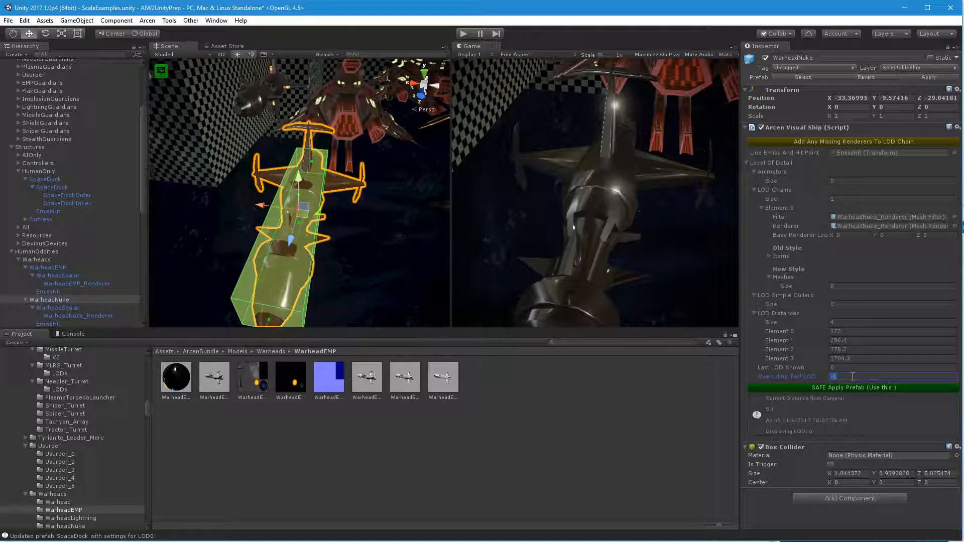
text(0)
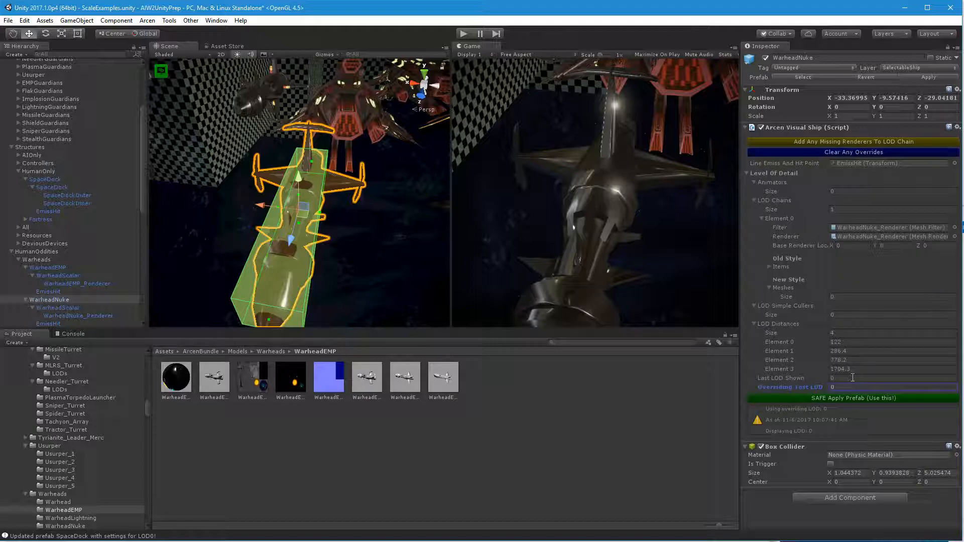
double_click(833, 386)
text(1)
double_click(831, 386)
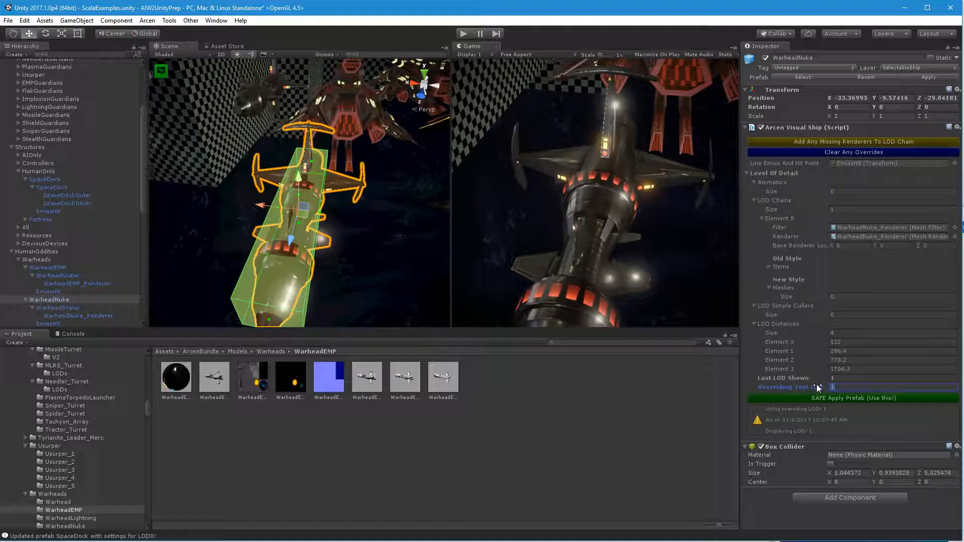
text(0)
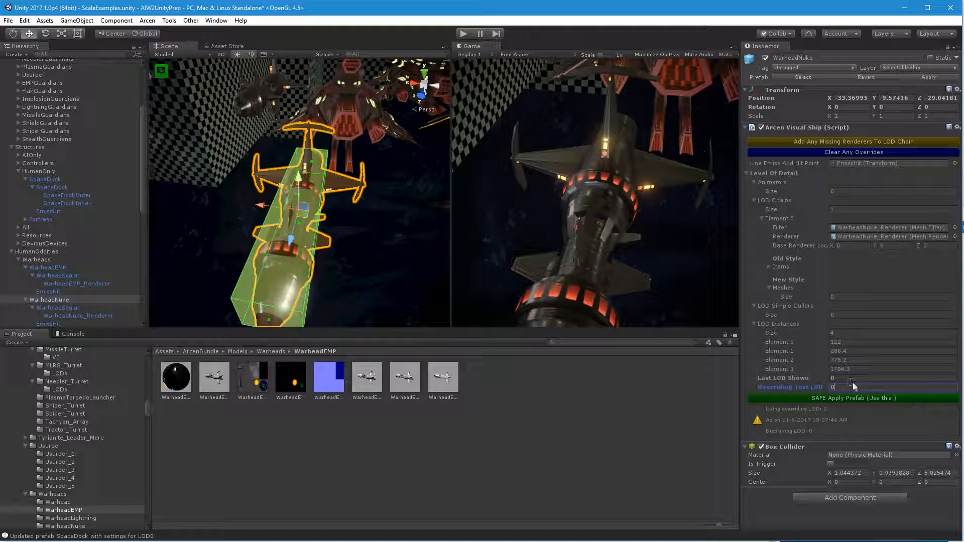
double_click(833, 386)
text(1)
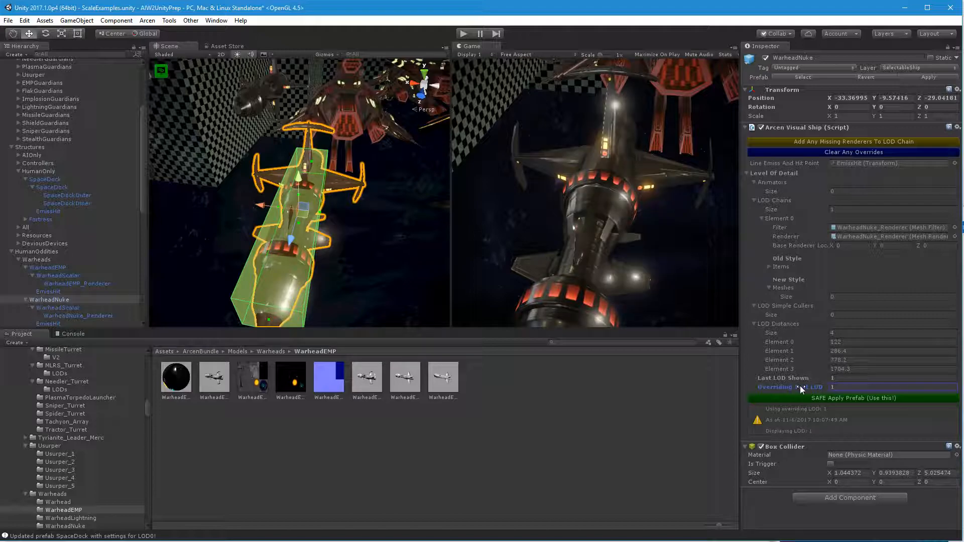
double_click(832, 386)
text(2)
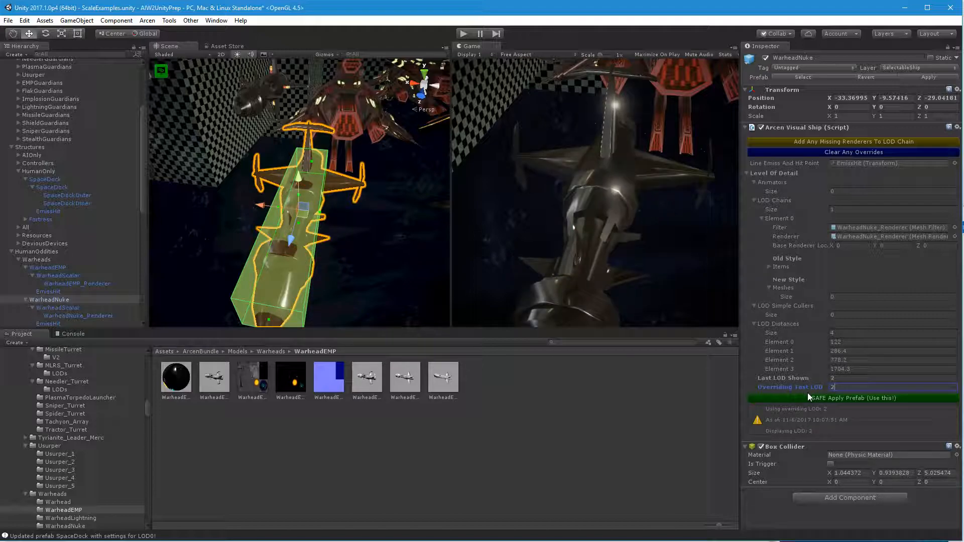
key(BackSpace)
text(1)
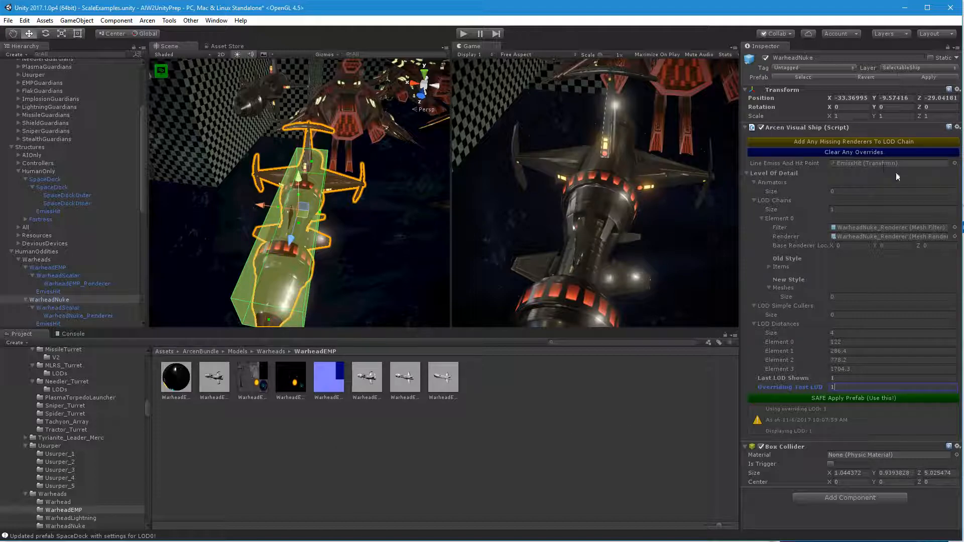
Locate WarheadNuke's mesh assets and check the vertex and triangle counts of WarheadNuclear, WarheadNuclearLOD1 and WarheadNuclearLOD2.
click(899, 228)
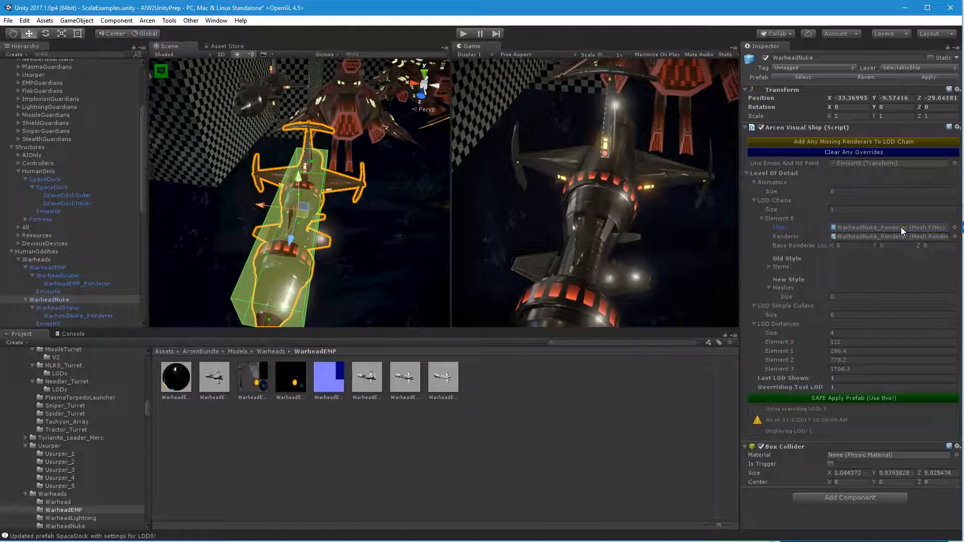
double_click(901, 226)
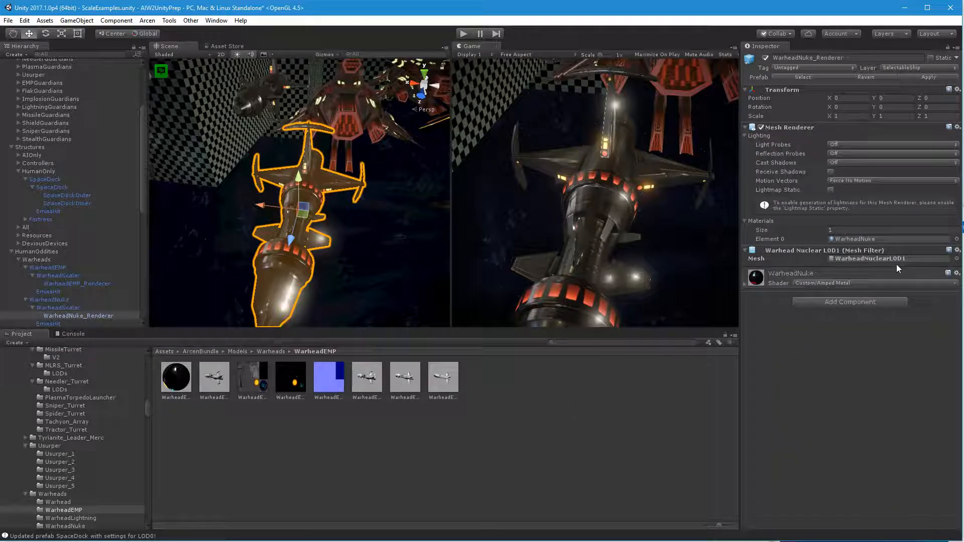
click(879, 261)
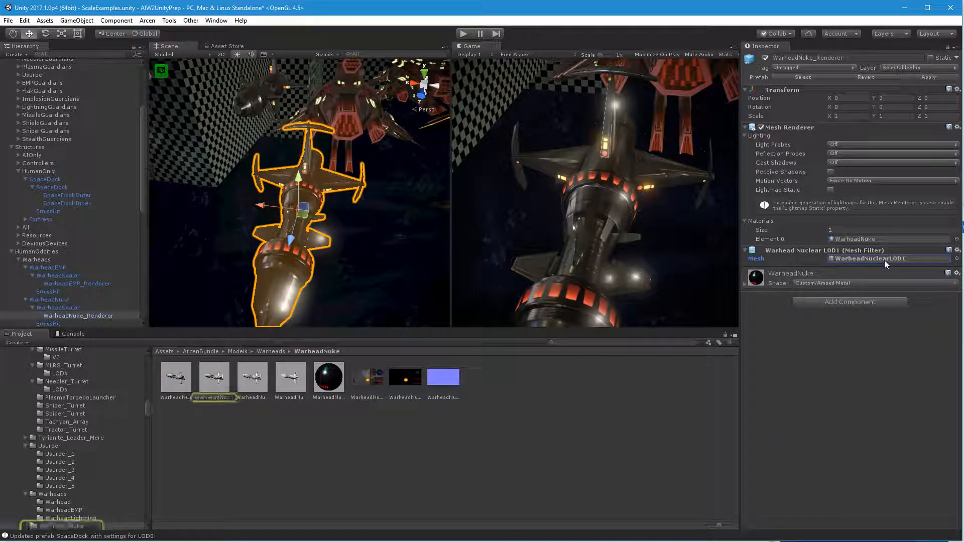
click(188, 382)
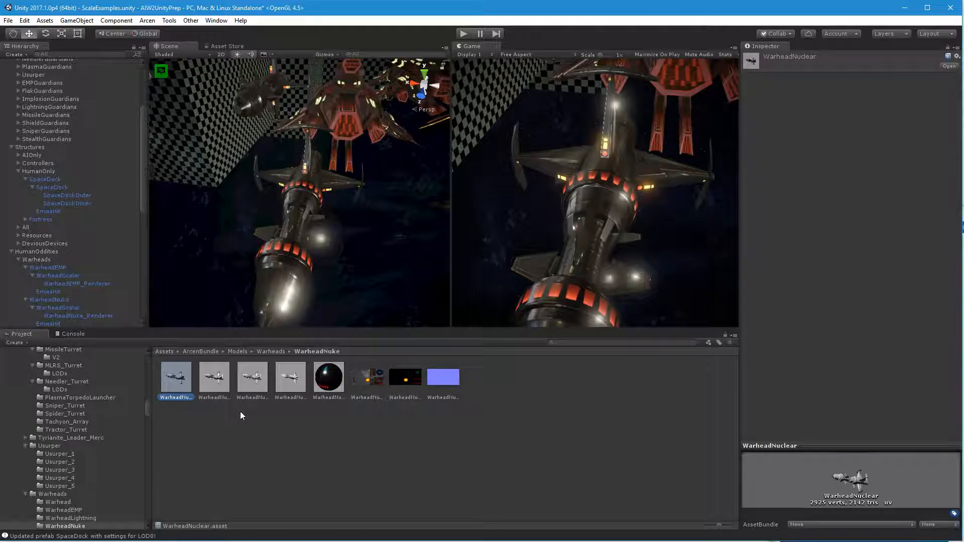
click(223, 385)
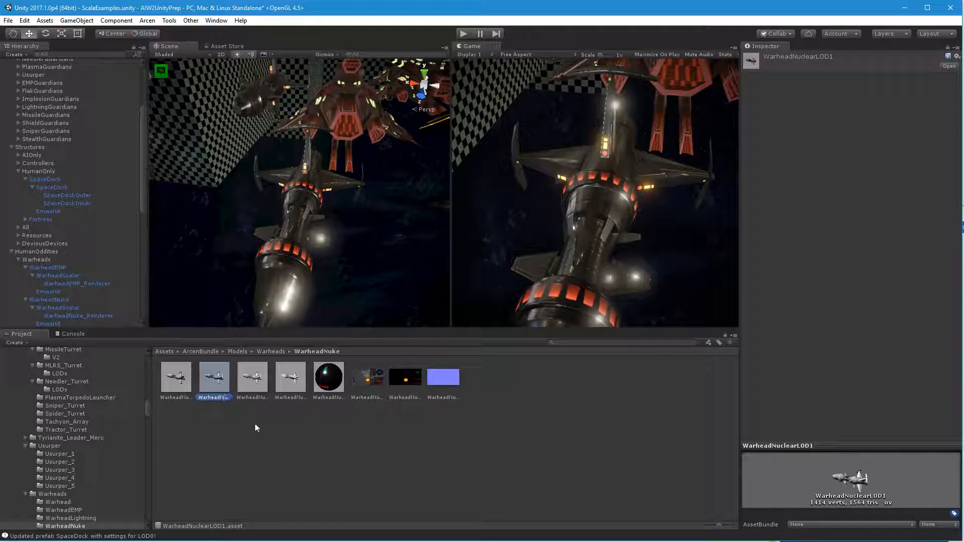
click(257, 401)
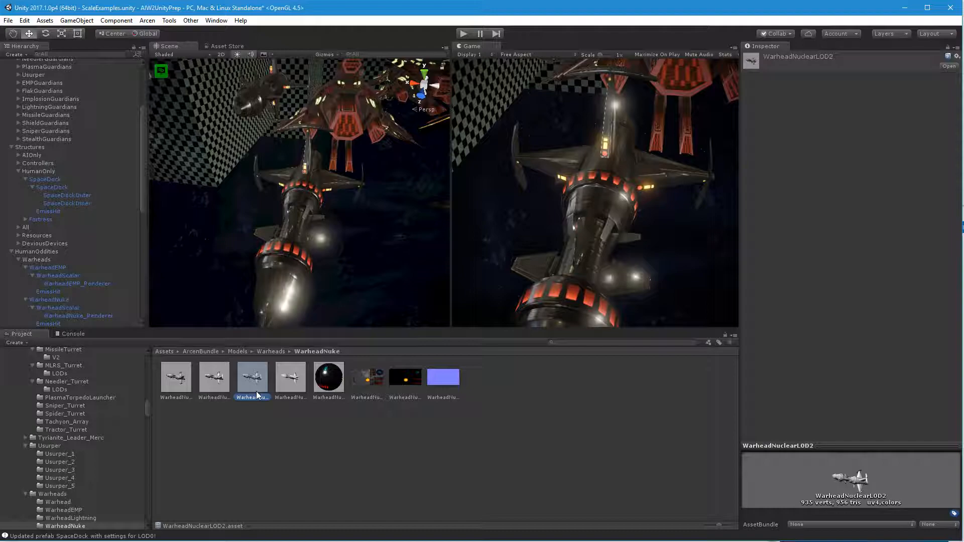
Clear WarheadNuke's LOD override and apply its changes to the prefab.
click(275, 294)
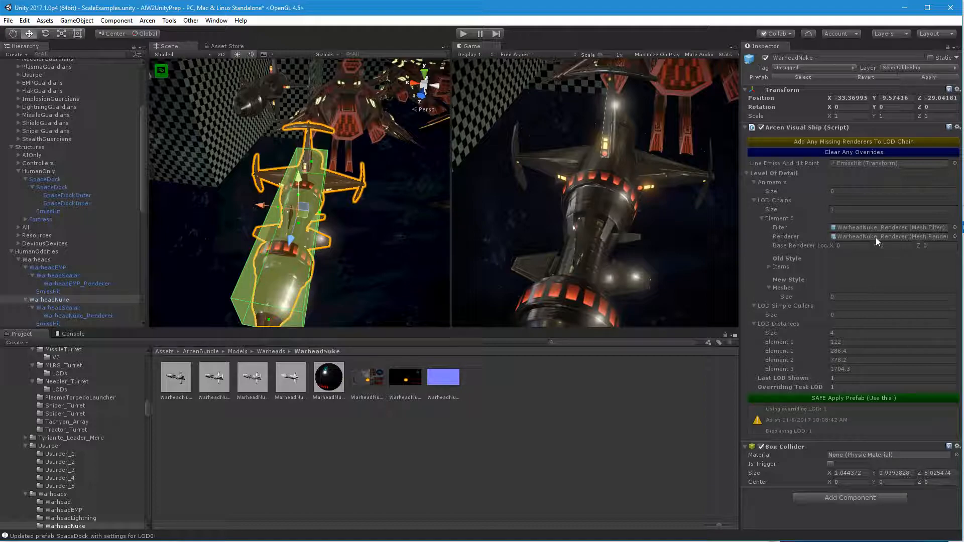
click(898, 152)
click(935, 77)
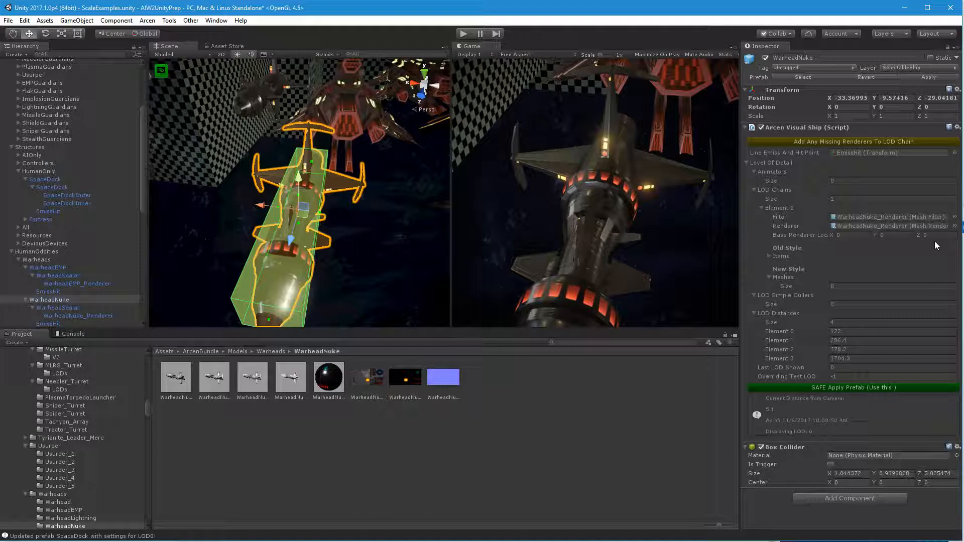
Compare the vertex and triangle counts of the WarheadNuclearLOD1 and WarheadNuclearLOD2 meshes again, ending on WarheadNuclearLOD1.
click(228, 396)
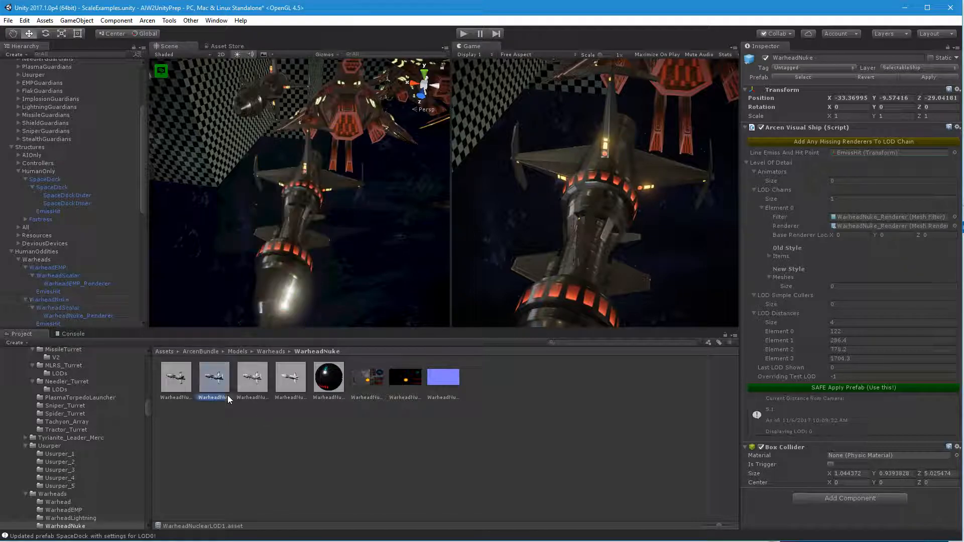
click(254, 387)
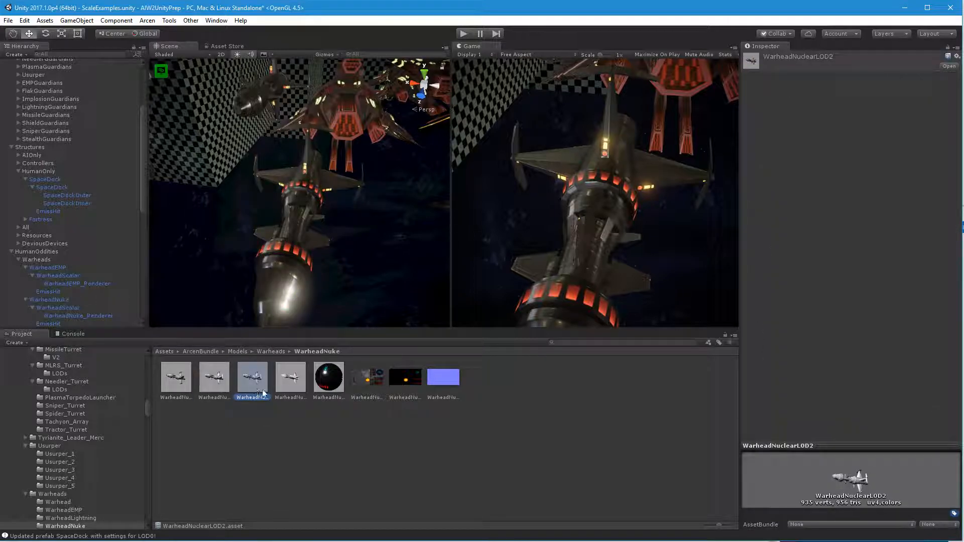
click(231, 389)
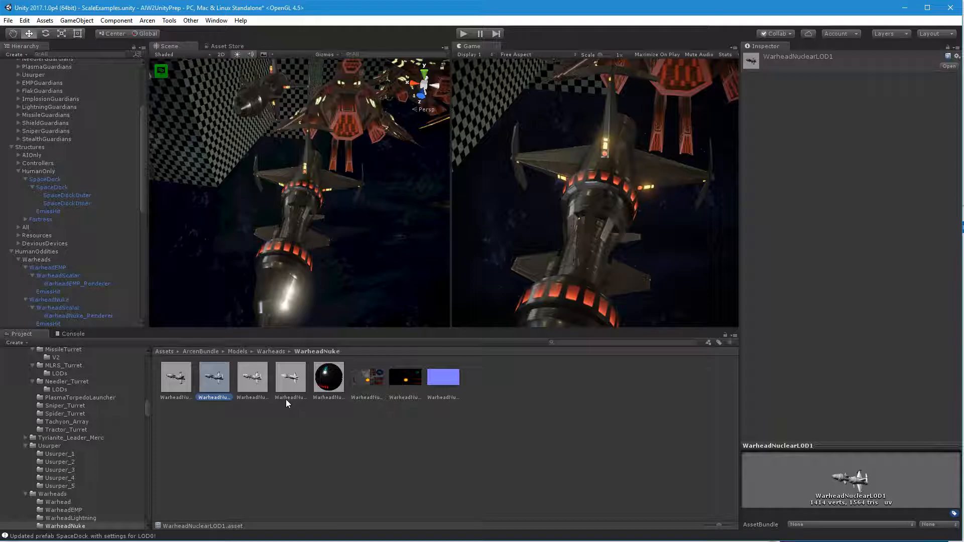
Fly through the scene away from the nuke warhead to examine the other ships and structures up close and from afar.
right_drag(287, 208, 367, 179)
key(s)
key(w)
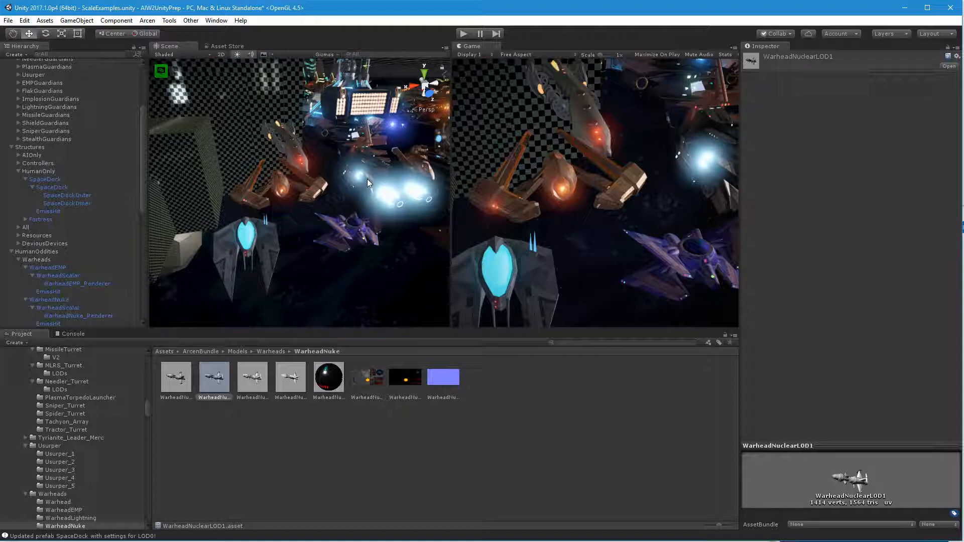
alt+drag(354, 200, 370, 257)
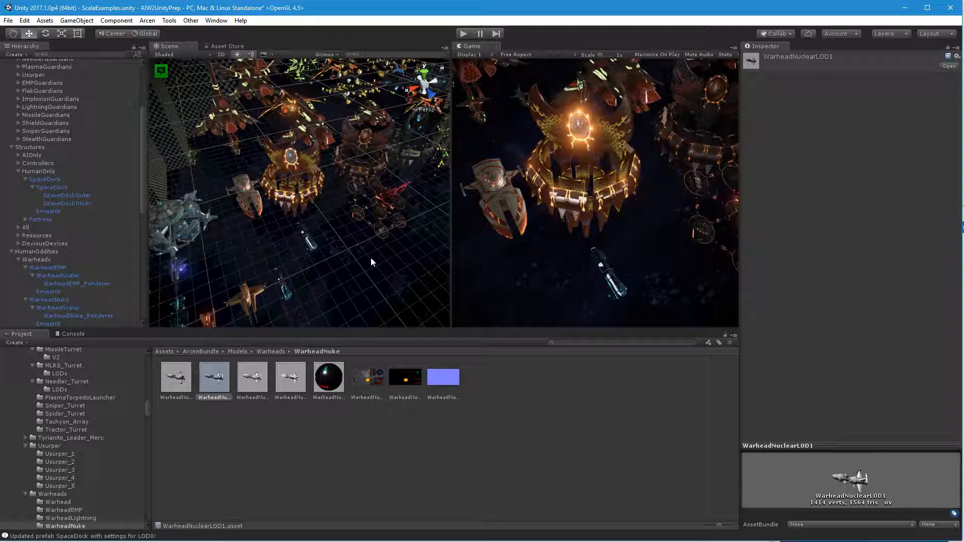
alt+drag(382, 260, 387, 152)
key(w)
right_drag(387, 152, 266, 229)
key(s)
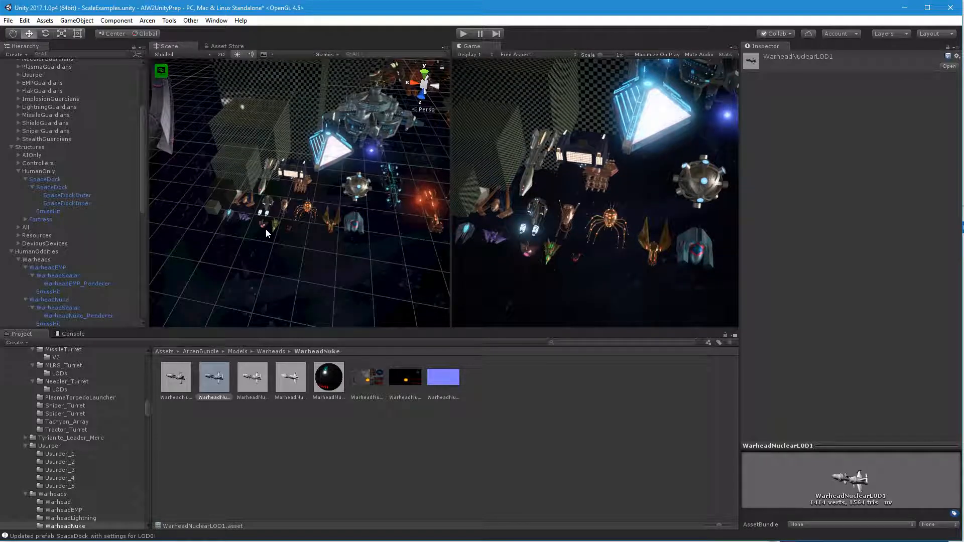